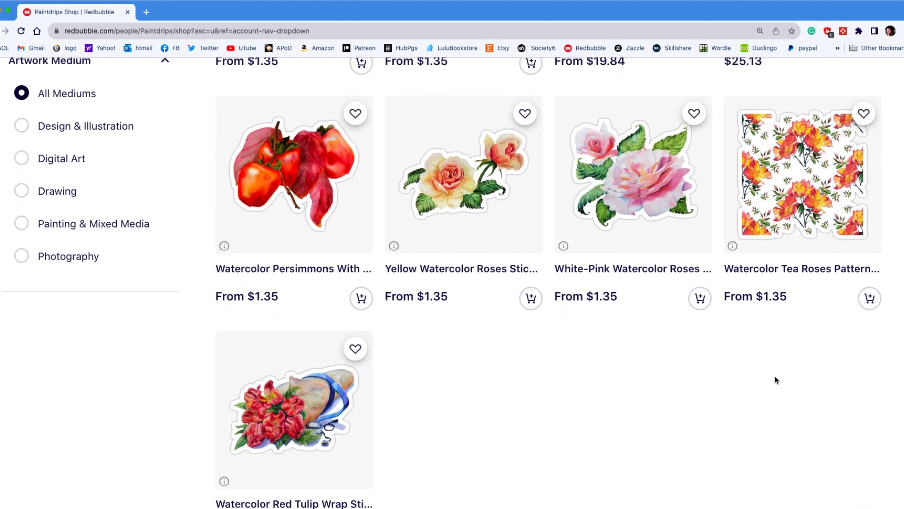
Look through the product listings and collections in the Paintdrips shop.
scroll(394, 365, down, 9)
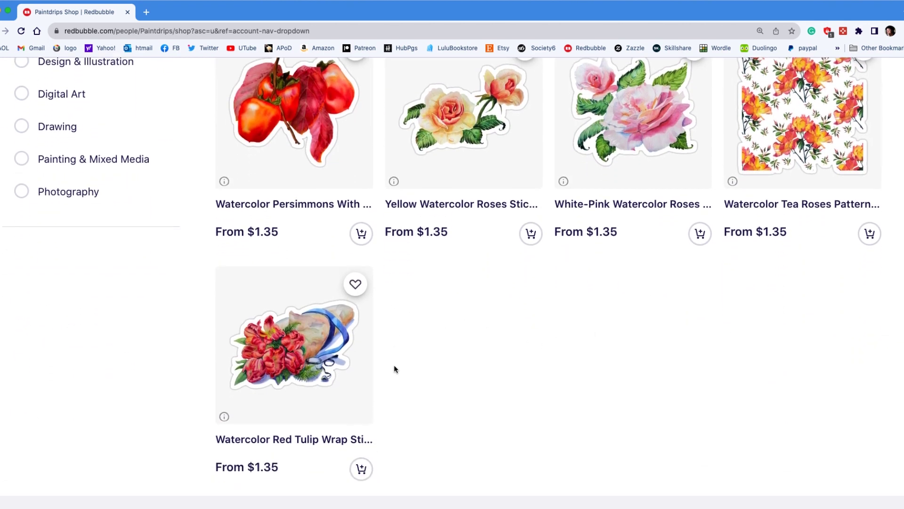
scroll(395, 368, up, 9)
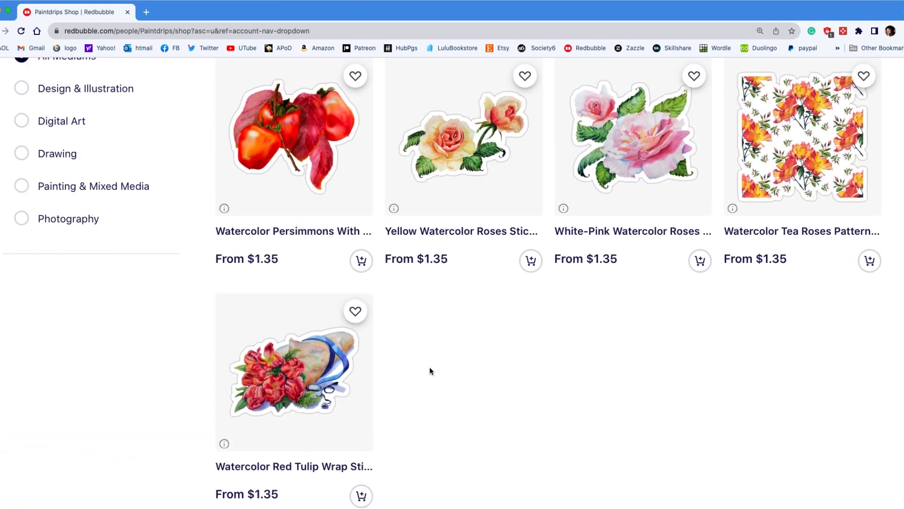
scroll(457, 367, up, 9)
scroll(456, 366, up, 1)
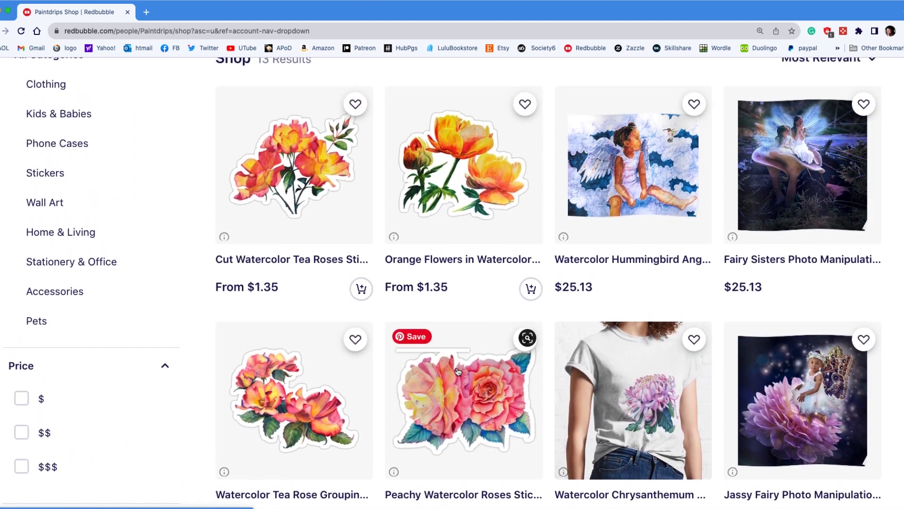
scroll(457, 372, up, 7)
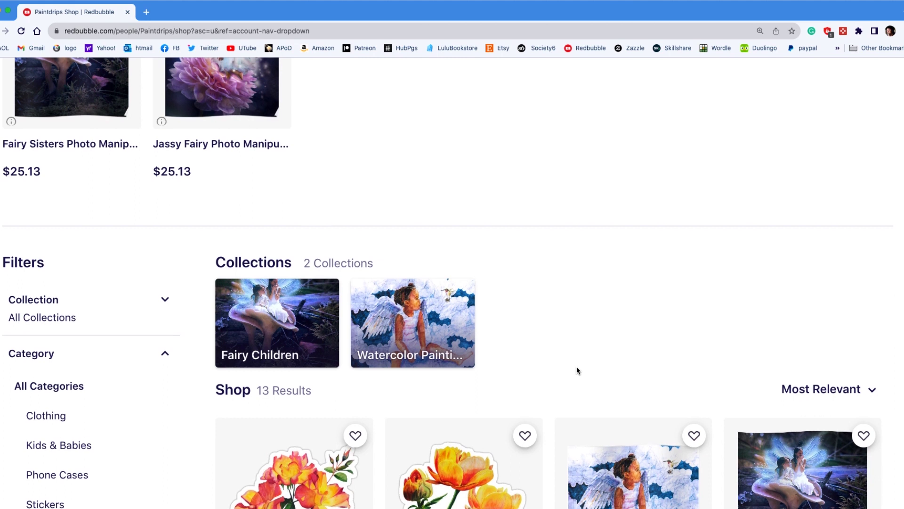
scroll(577, 370, up, 1)
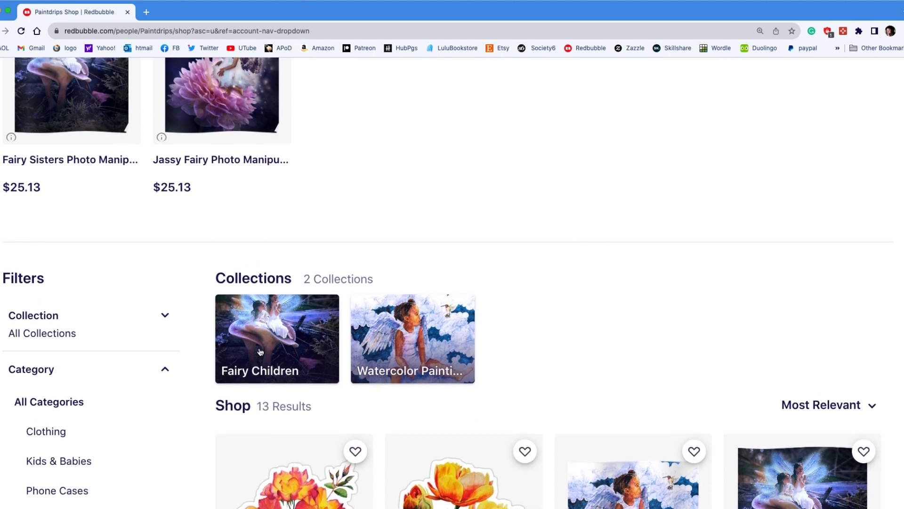
Open the Fairy Children collection and look over its products.
click(260, 351)
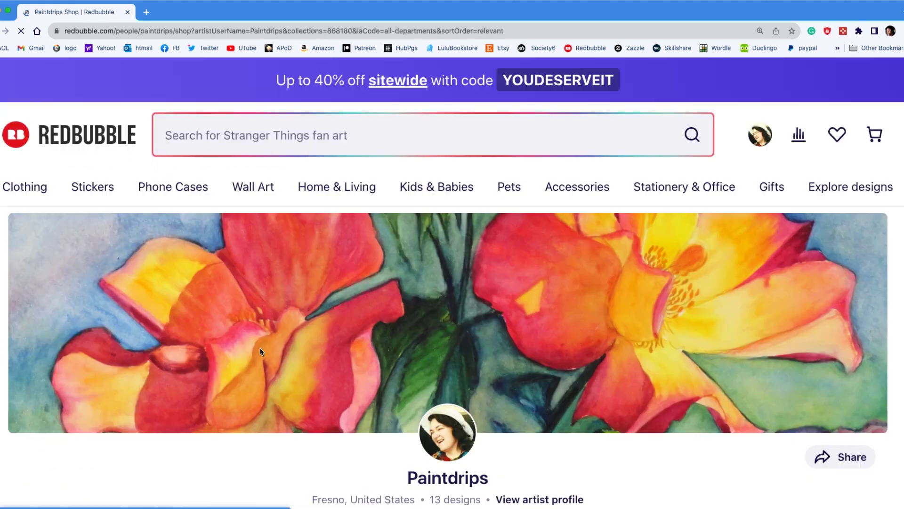
scroll(481, 405, down, 10)
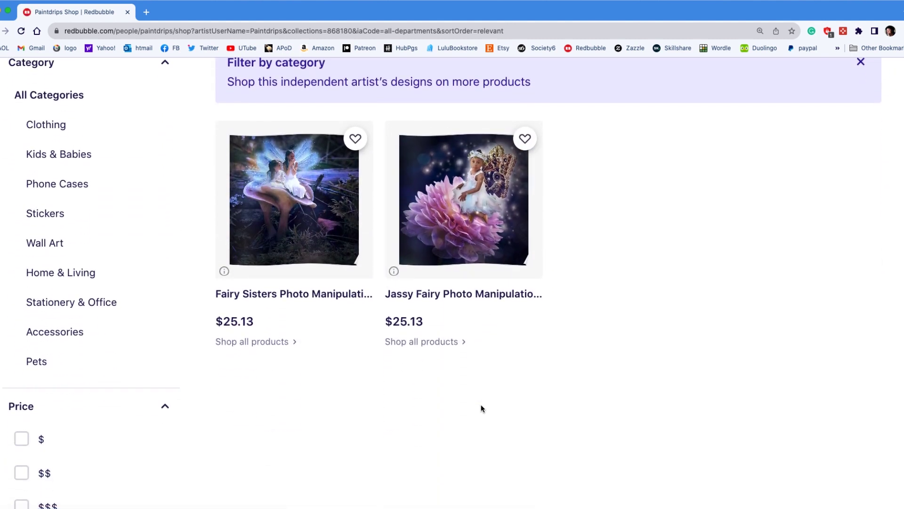
scroll(483, 408, up, 10)
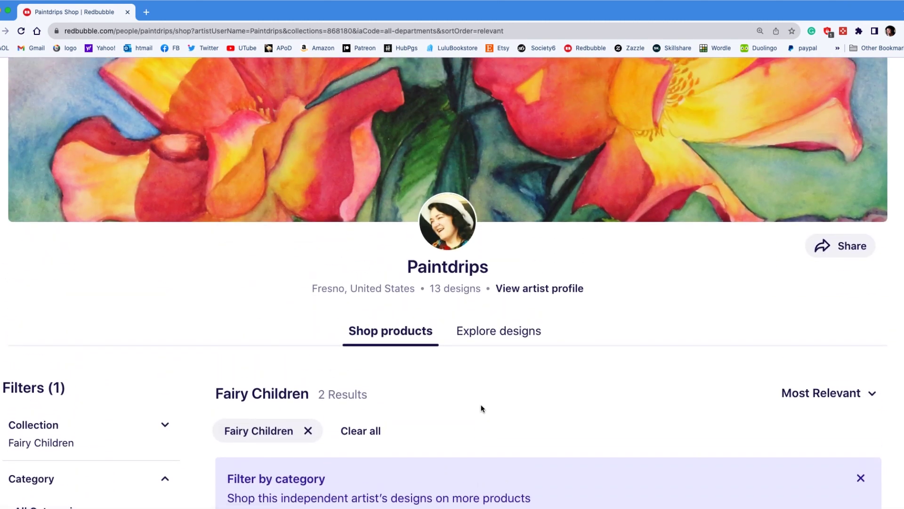
Switch the shop to its designs view and look through all the artworks.
click(513, 330)
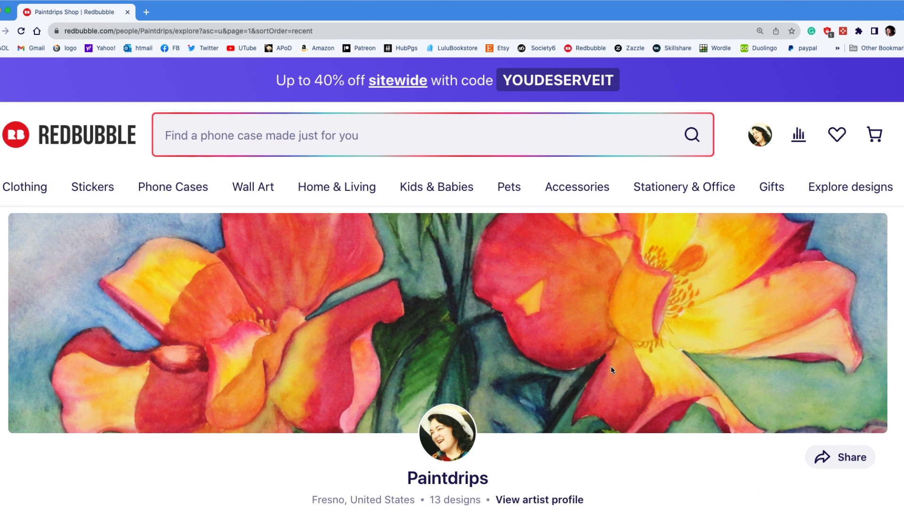
scroll(654, 451, down, 15)
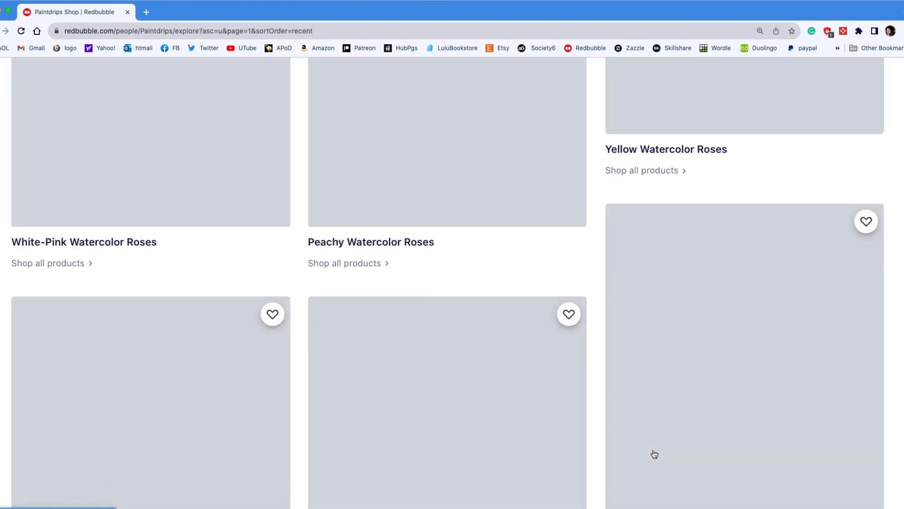
scroll(654, 453, up, 1)
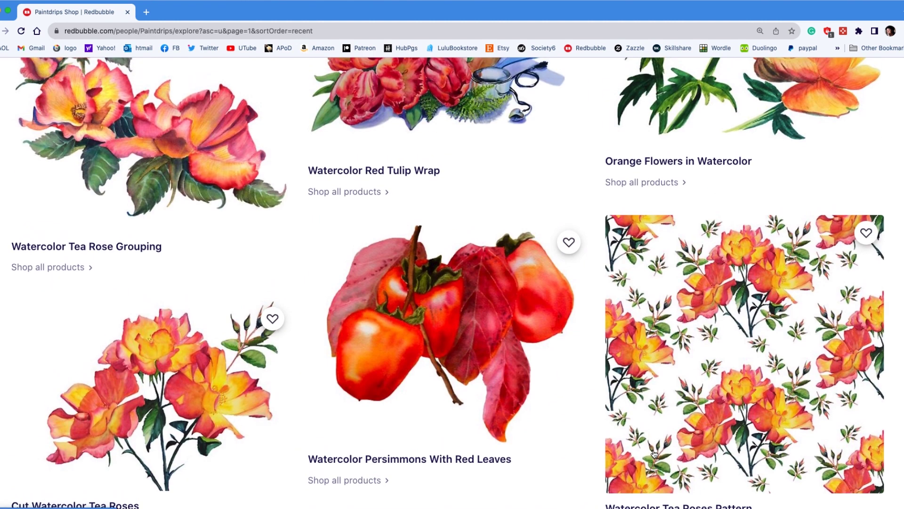
scroll(654, 453, up, 5)
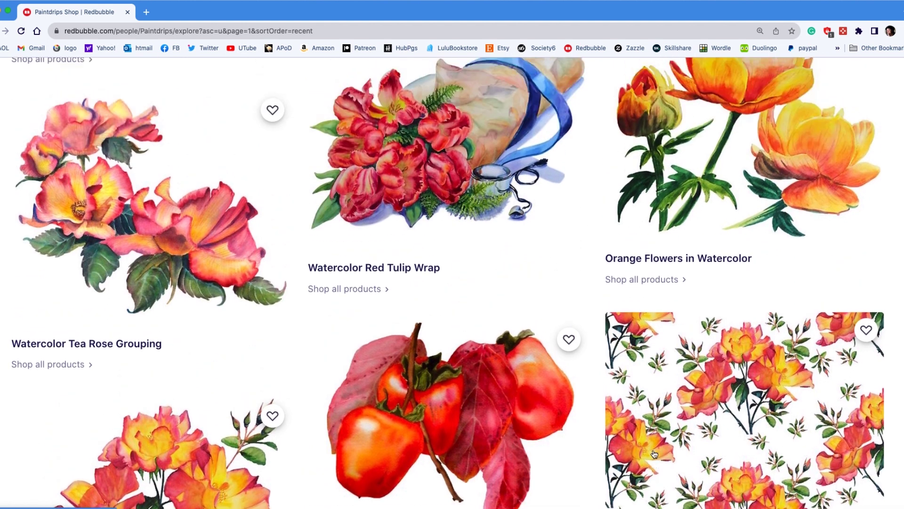
scroll(653, 453, down, 10)
scroll(654, 453, down, 8)
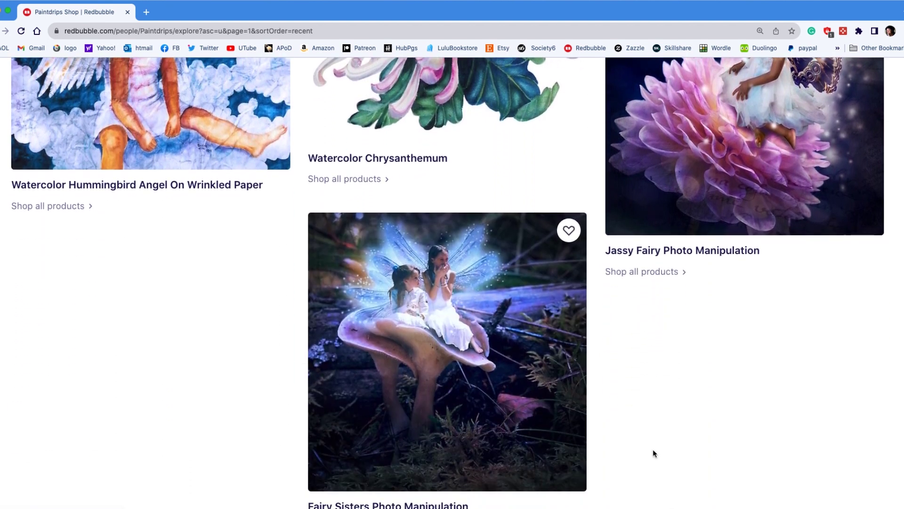
scroll(653, 452, down, 4)
scroll(653, 453, up, 7)
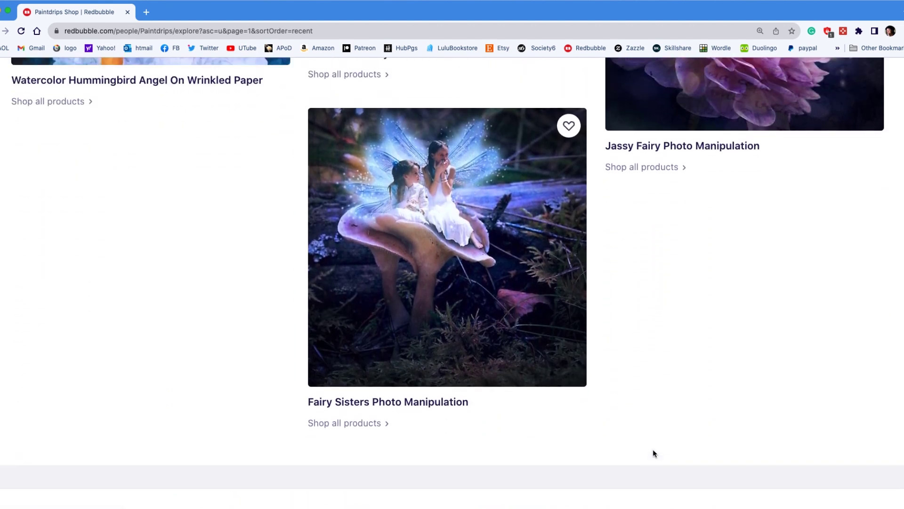
scroll(653, 453, up, 12)
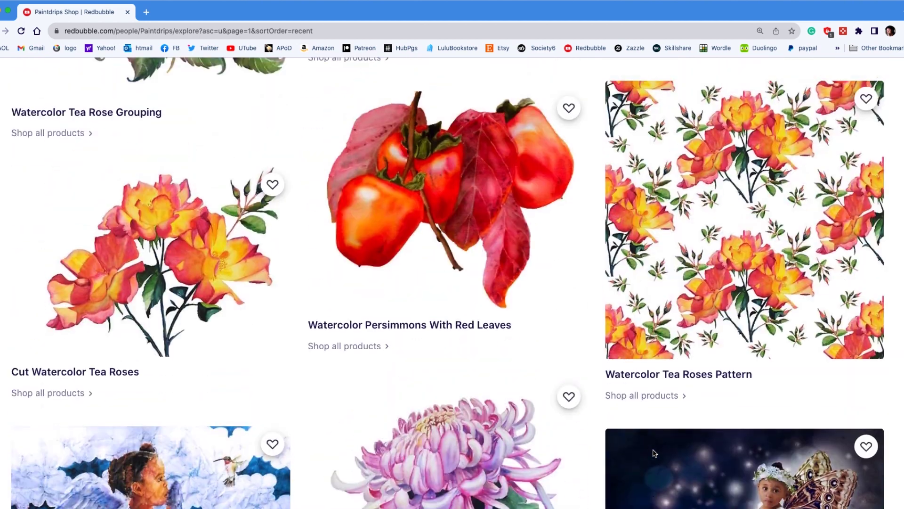
scroll(654, 454, up, 4)
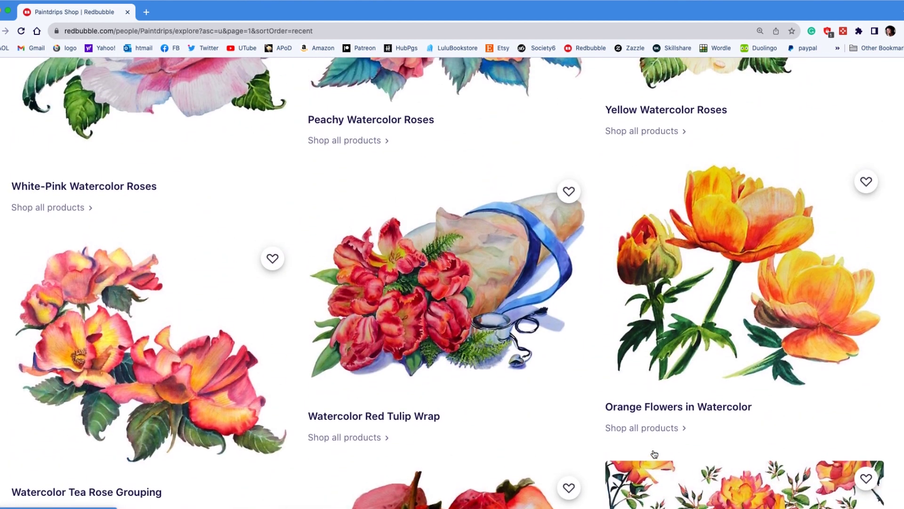
scroll(653, 454, up, 3)
scroll(653, 453, up, 9)
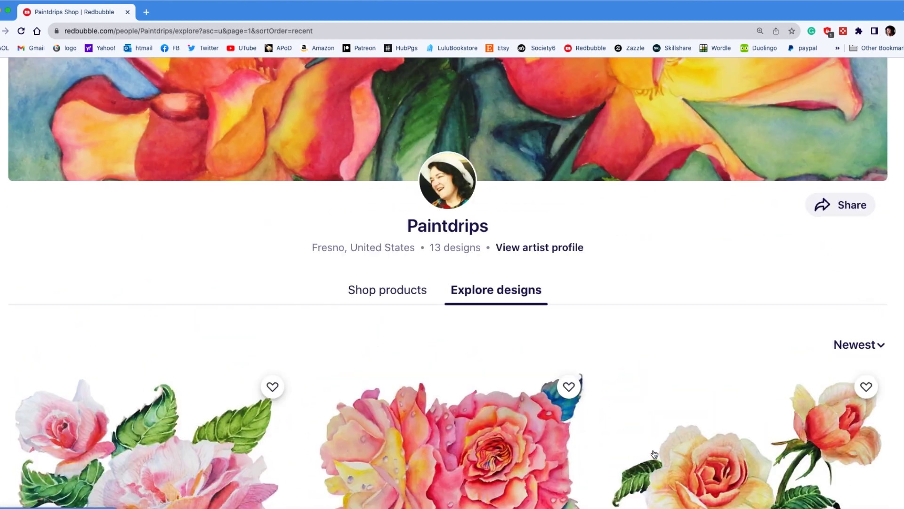
scroll(654, 453, up, 1)
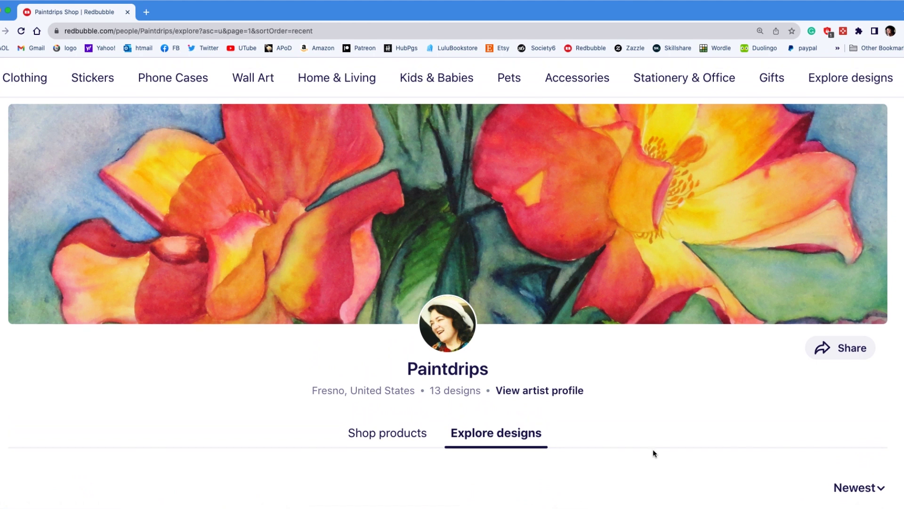
scroll(654, 454, up, 3)
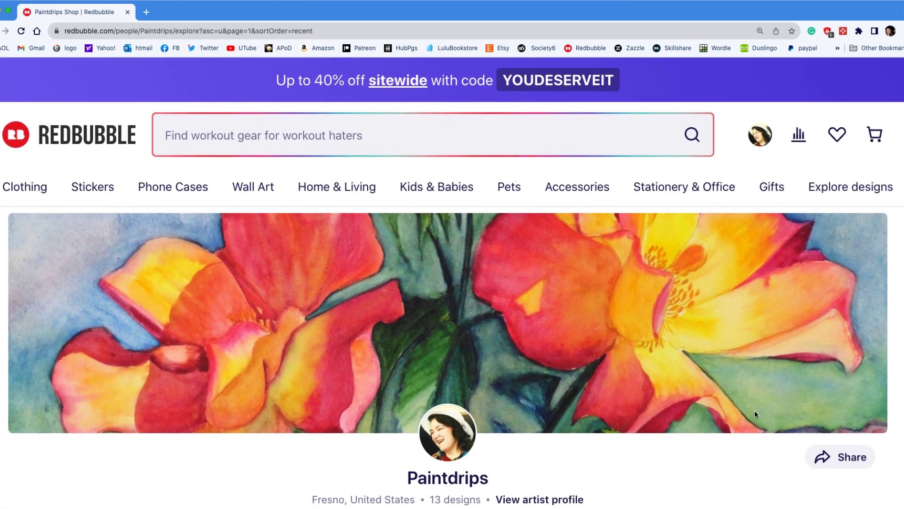
Open the page for adding a new work to the Paintdrips account.
click(762, 141)
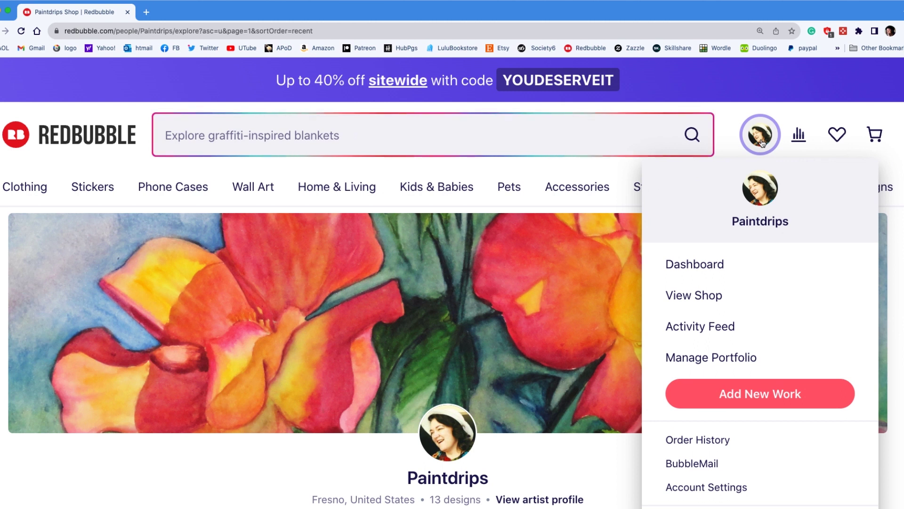
click(761, 395)
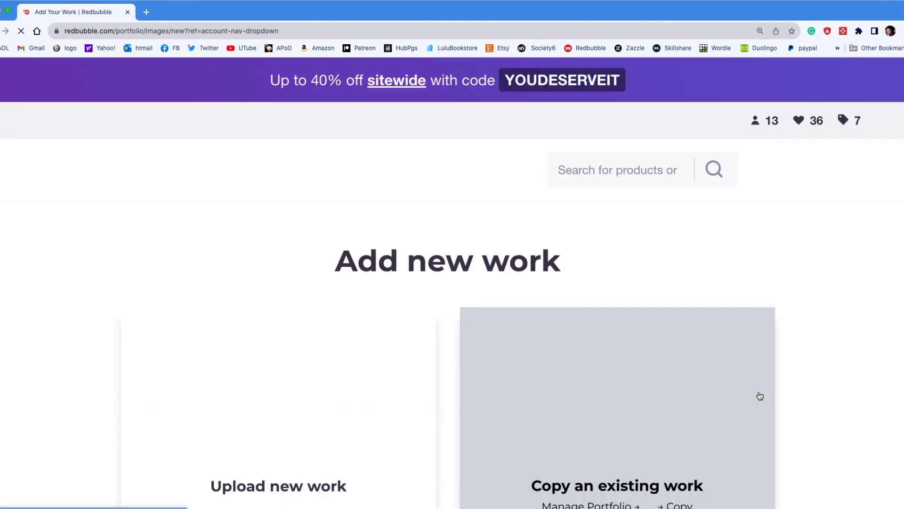
scroll(818, 405, down, 3)
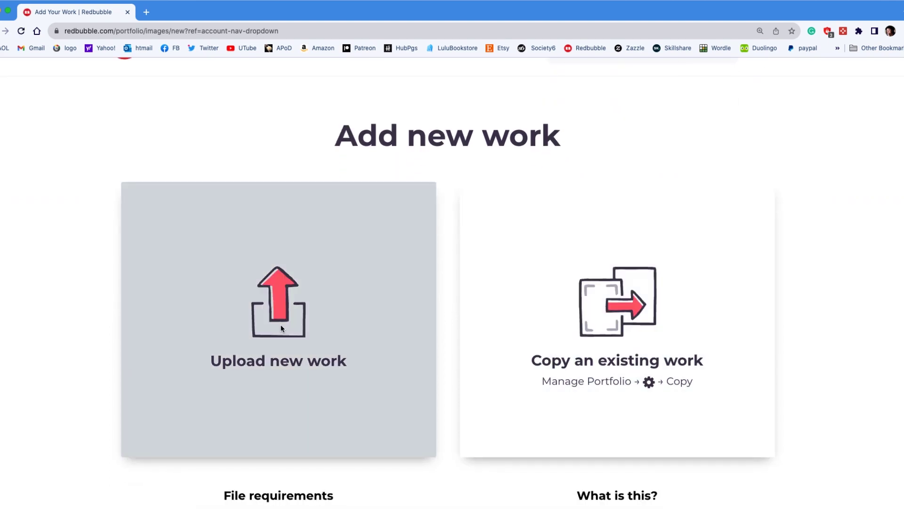
Upload WCRose9.png as a new work from Sales/Etsy/ClipArt/RosesWC/WatercolorRoses on the Seagate Backup Plus Drive.
click(282, 328)
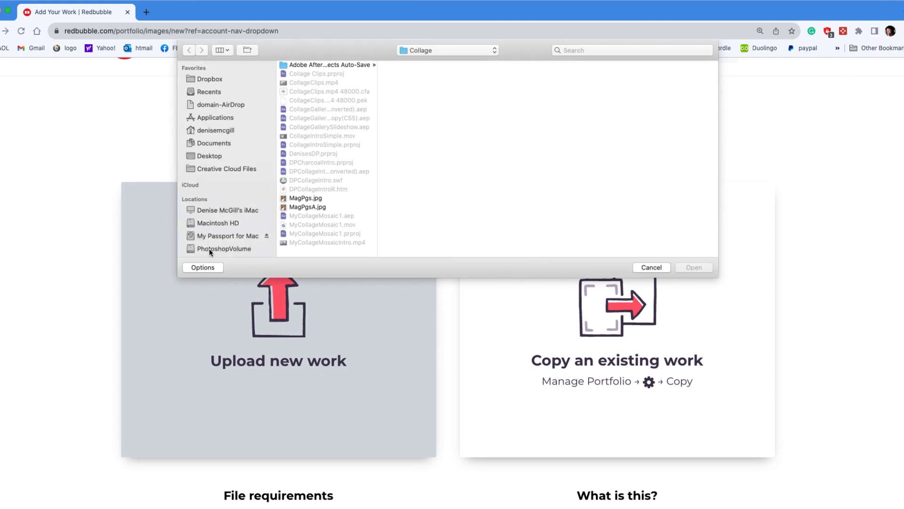
click(241, 209)
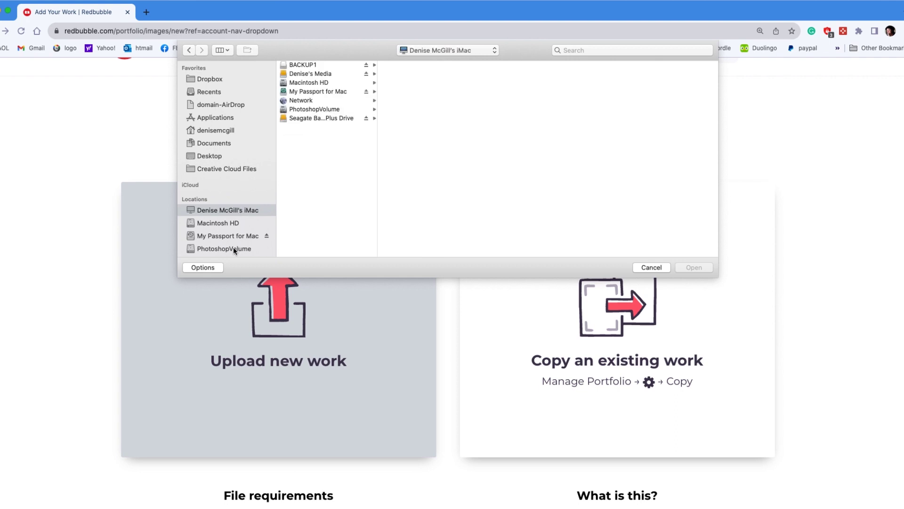
scroll(225, 230, down, 3)
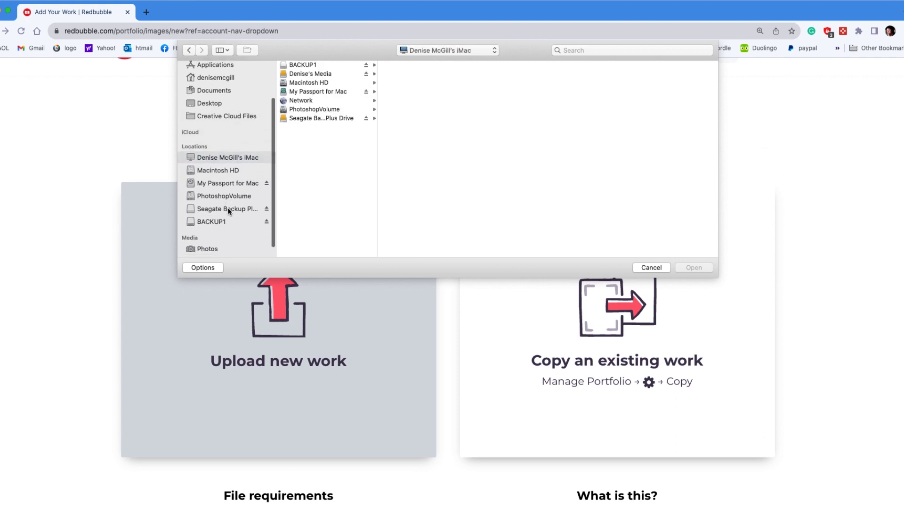
click(236, 207)
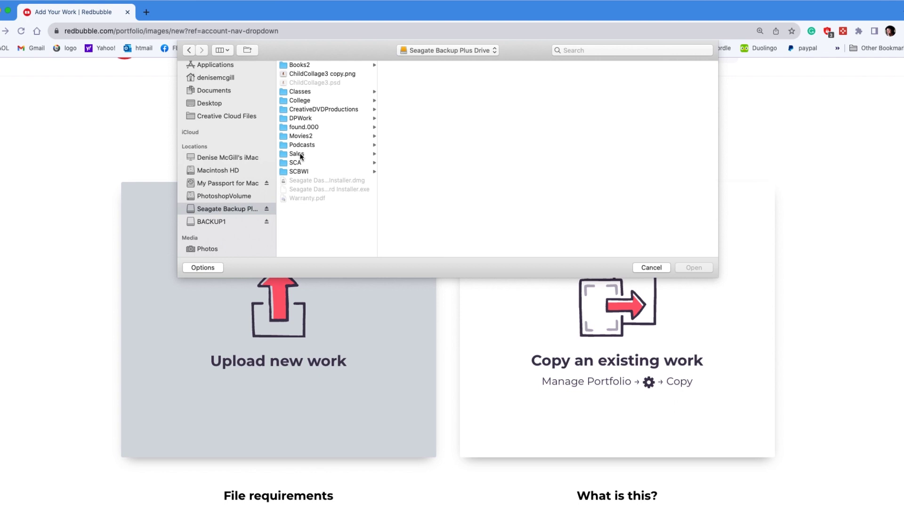
click(304, 154)
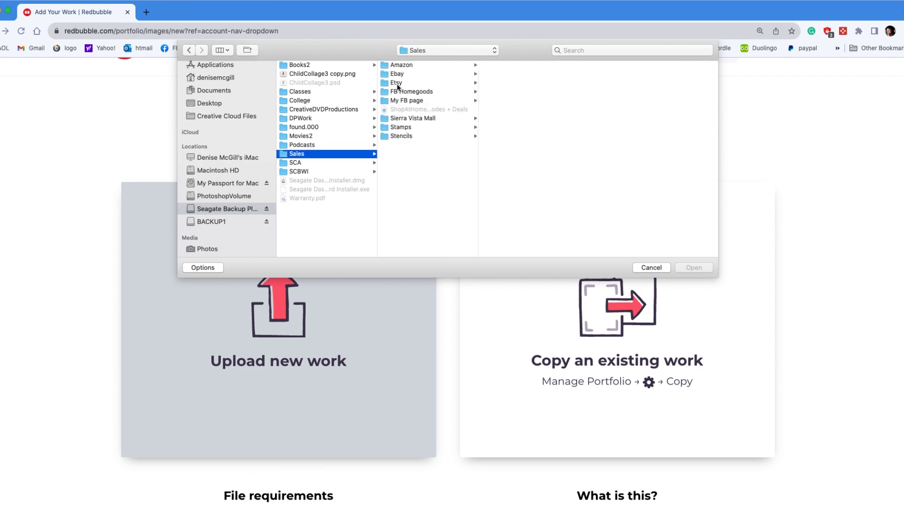
click(399, 84)
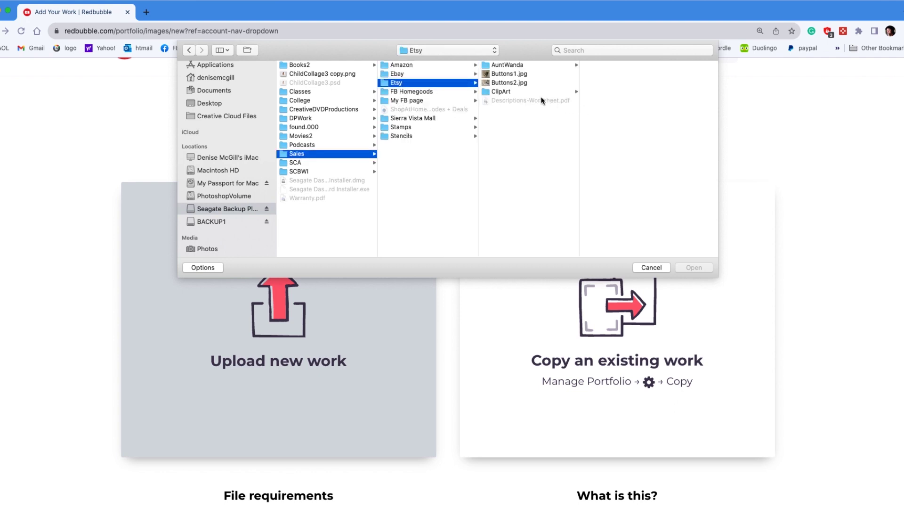
click(504, 92)
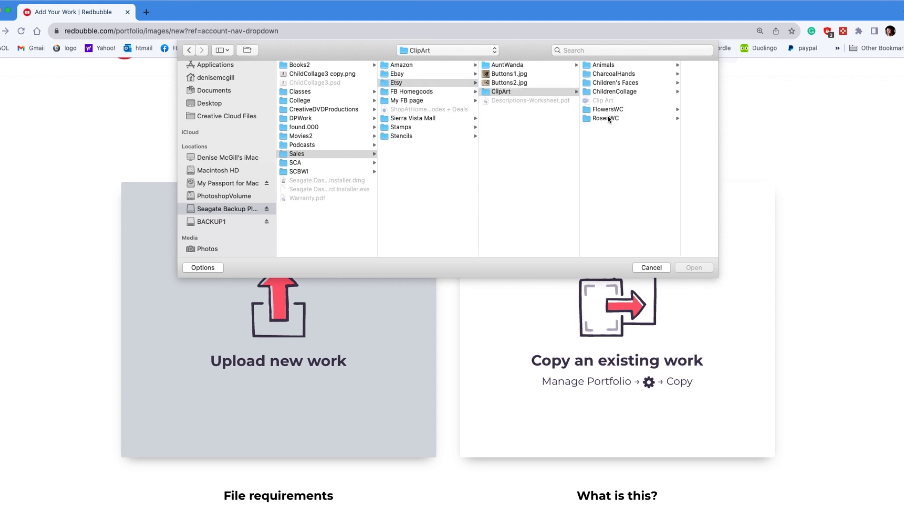
click(608, 117)
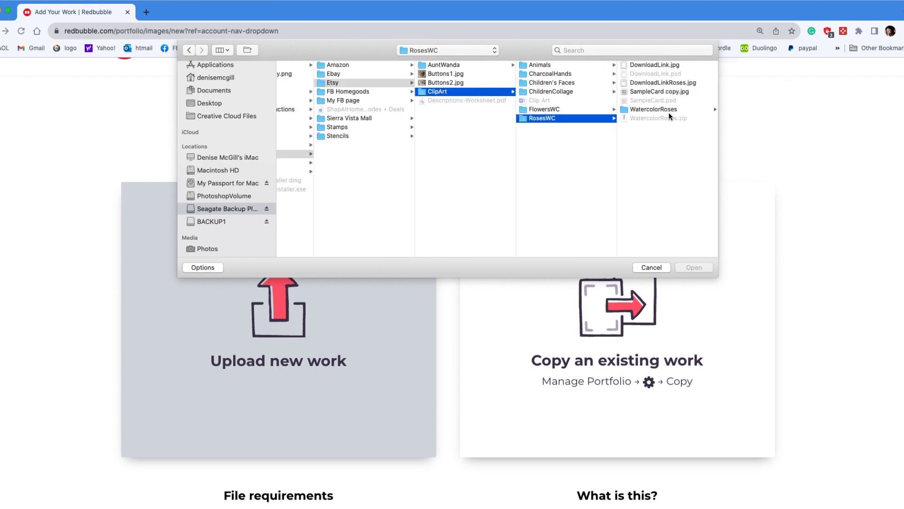
click(694, 110)
click(651, 136)
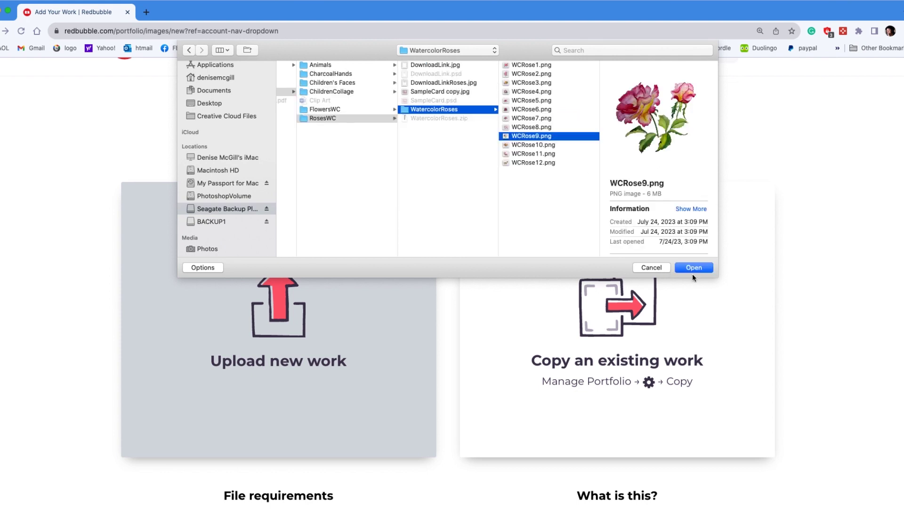
click(696, 267)
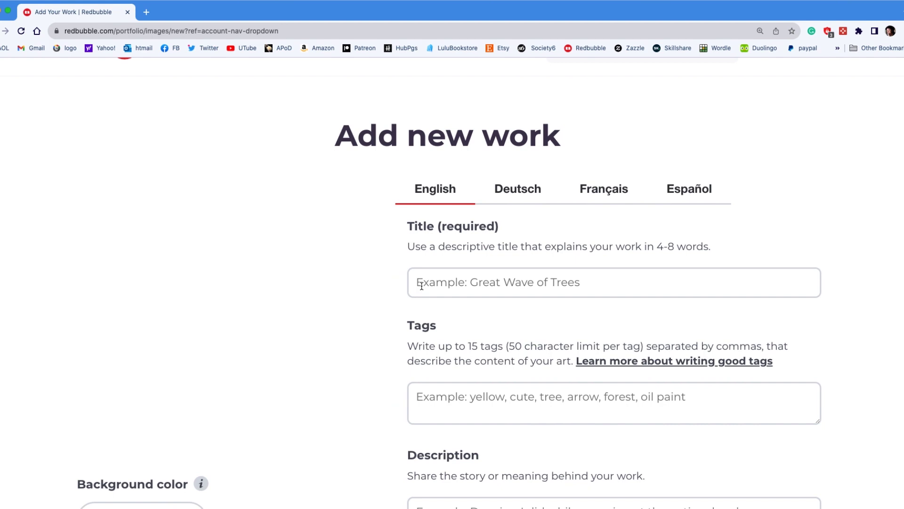
Enter "Pink Watercolor Tea Rose" as the English title of the new work.
click(424, 285)
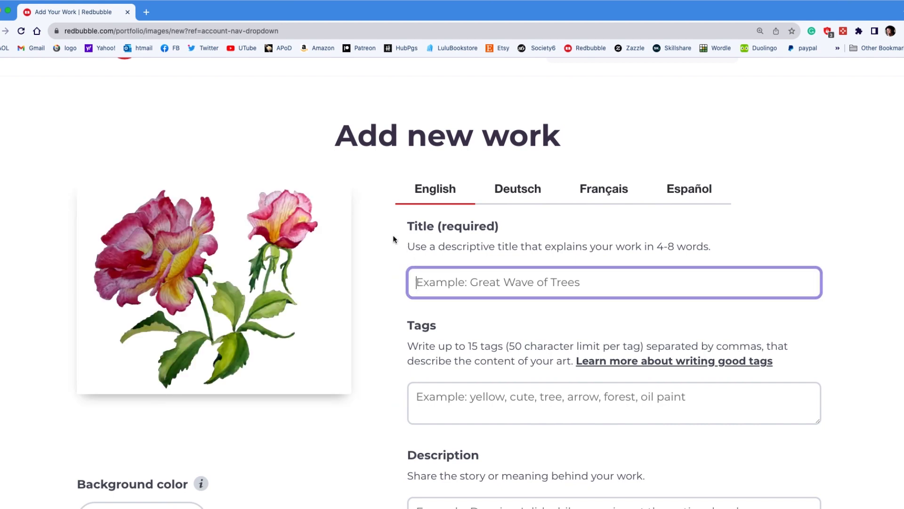
text(Pink)
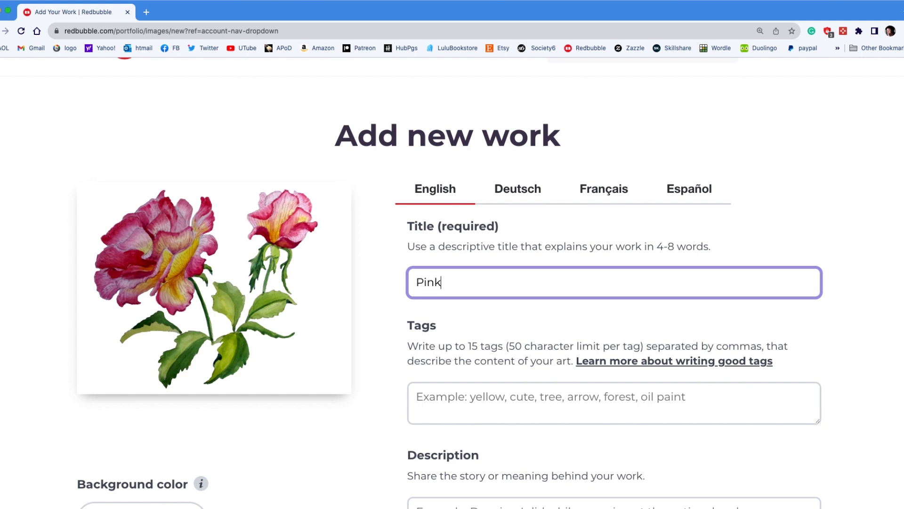
text( Watercolor Tea Rose)
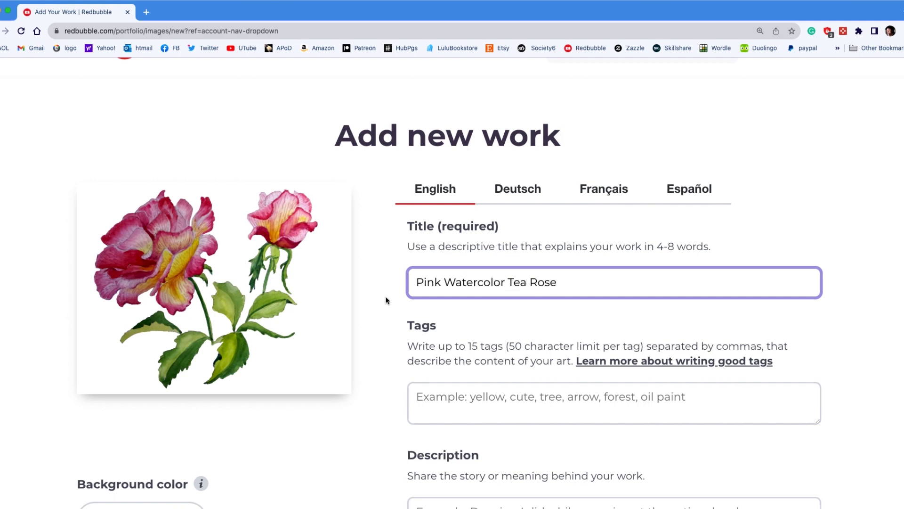
Enter the tags "pink rose, tea rose, rose bud, pretty flowers, pink flowers, pink and yellow, pink and yellow rose," for the work.
click(429, 396)
text(p)
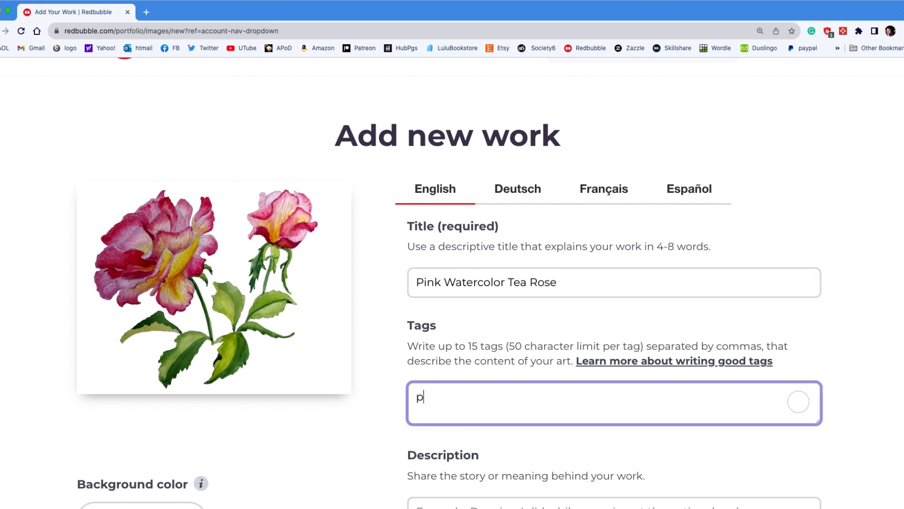
text(ink rose, )
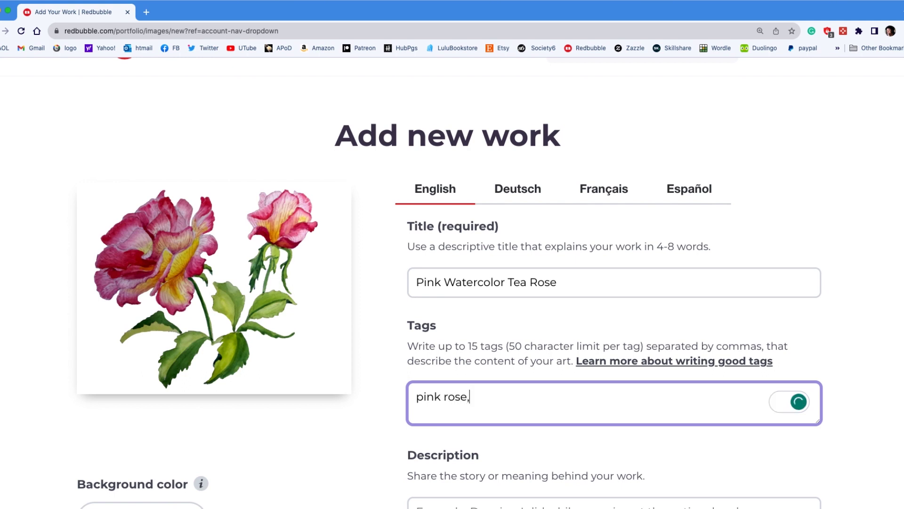
text(tea rose)
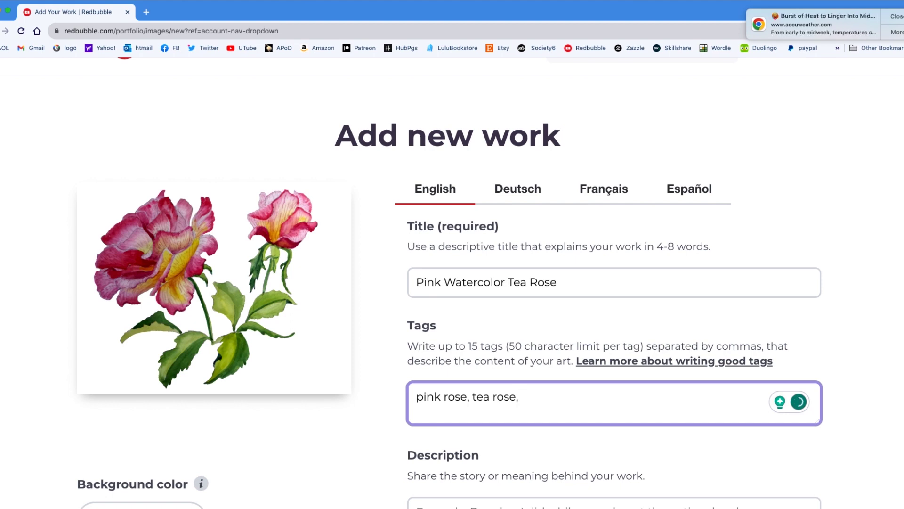
text(, rose bud, pre)
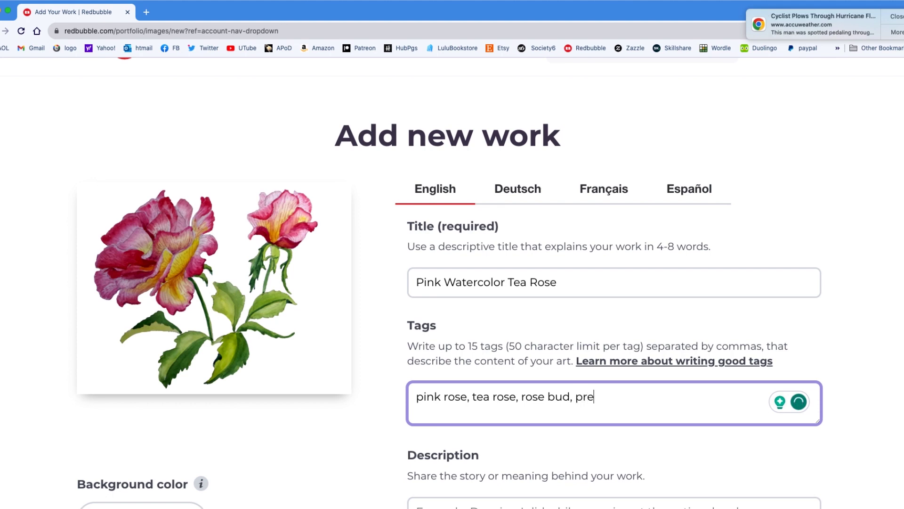
text(tty flowers)
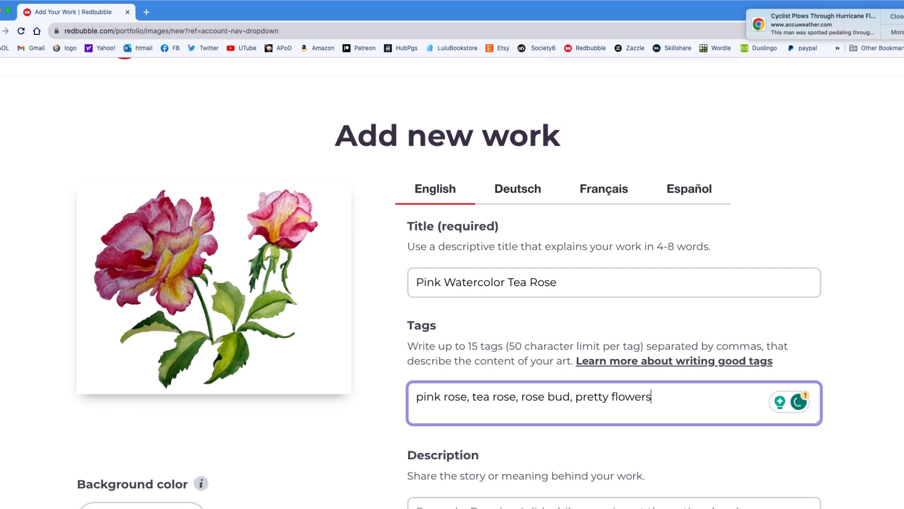
text(, pink flowers,)
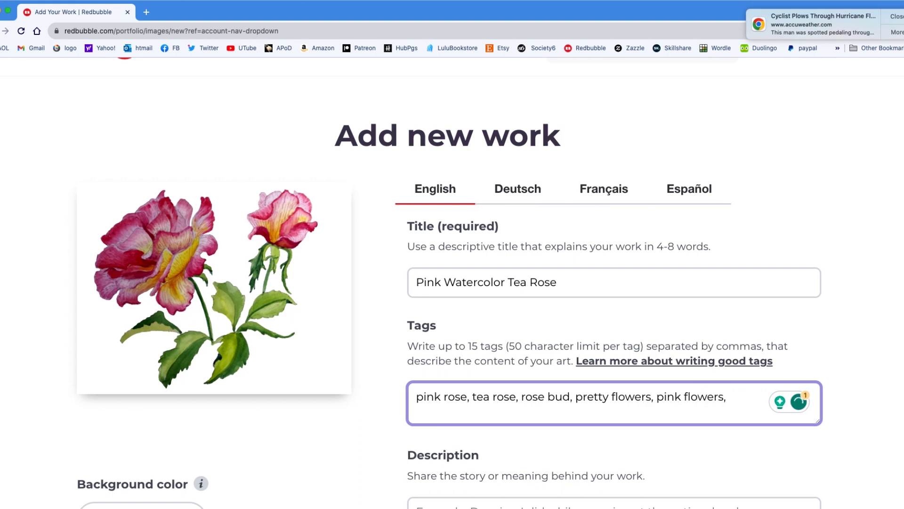
text( pink and yellow)
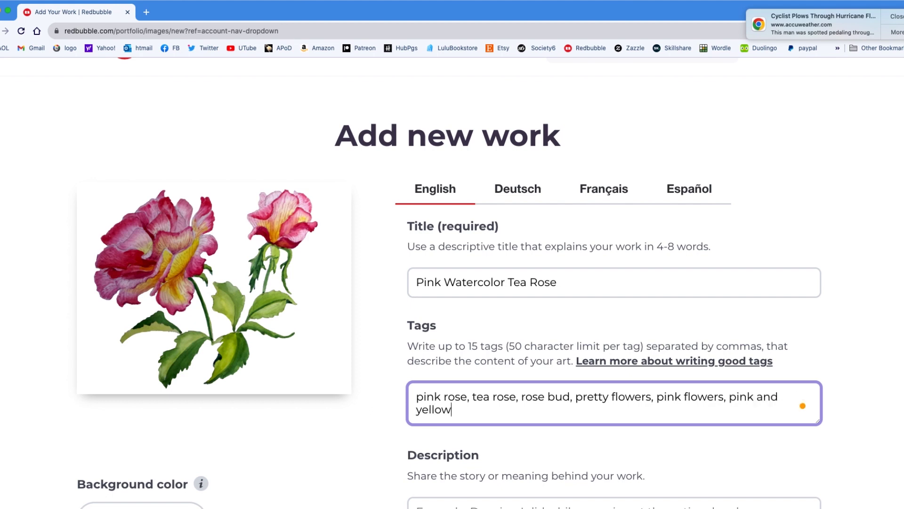
text(, pink and yellow rose,)
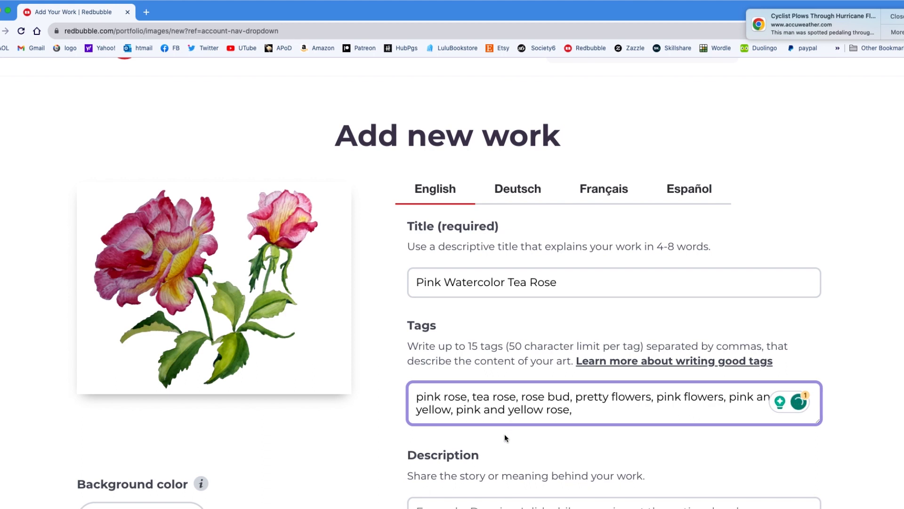
Enter the description "This rose is from a watercolor demonstration I did for an art group.".
scroll(505, 436, down, 4)
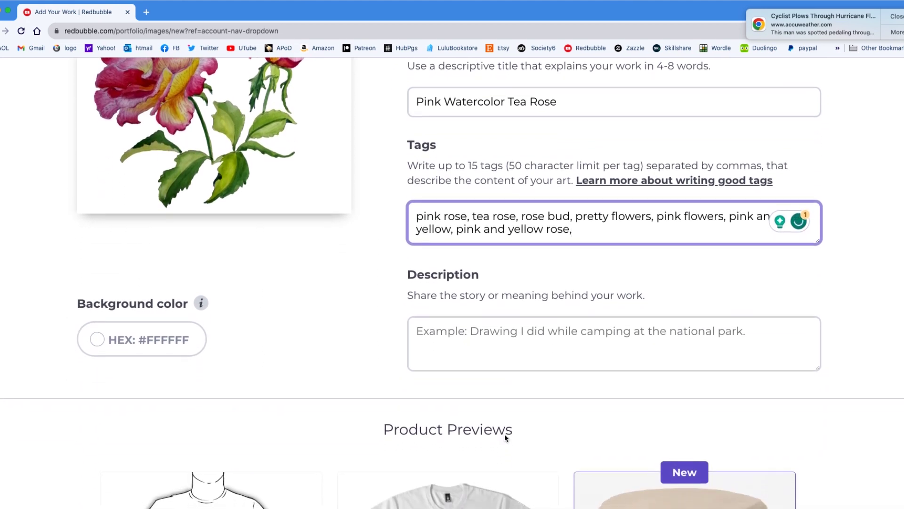
click(438, 328)
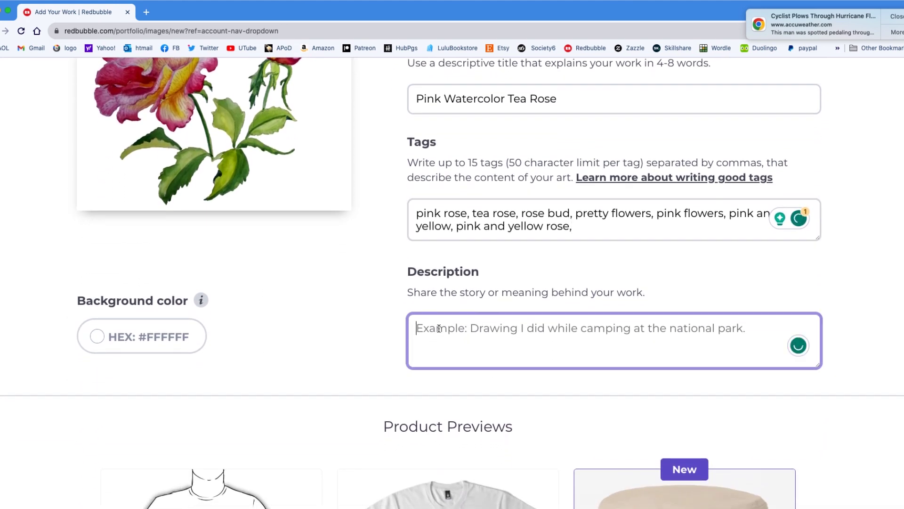
text(This rose )
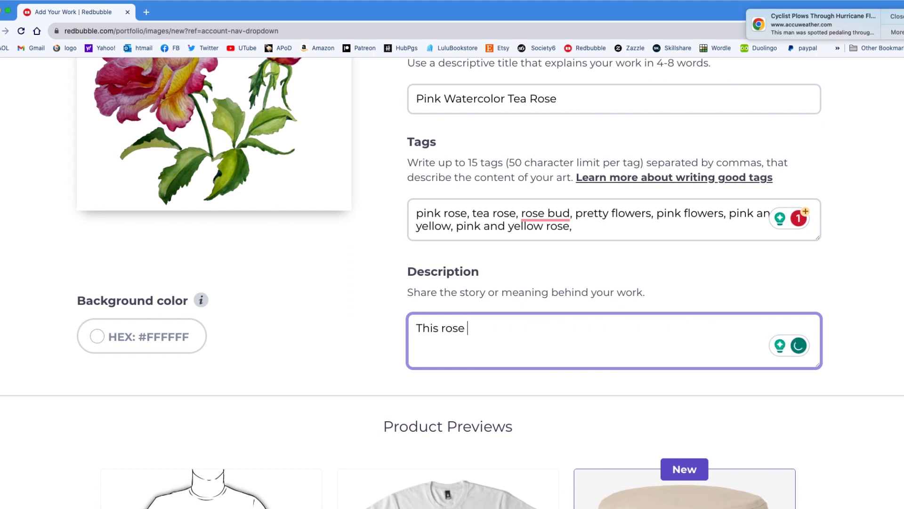
text(is from a watercolor)
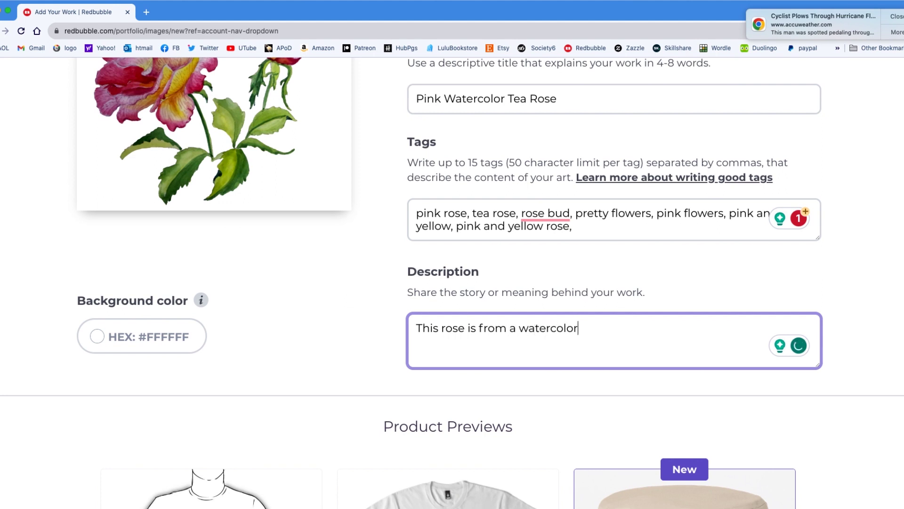
text( demonstratio)
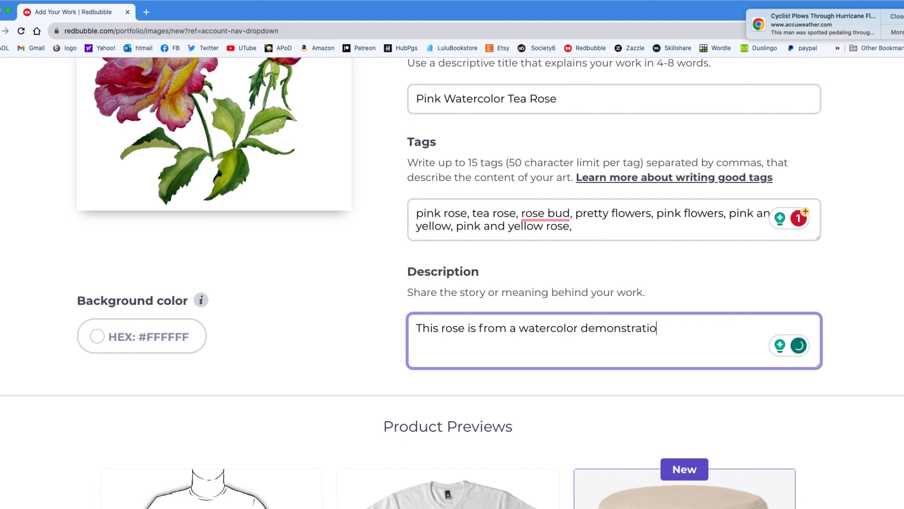
text(n I did for an art)
text(group.)
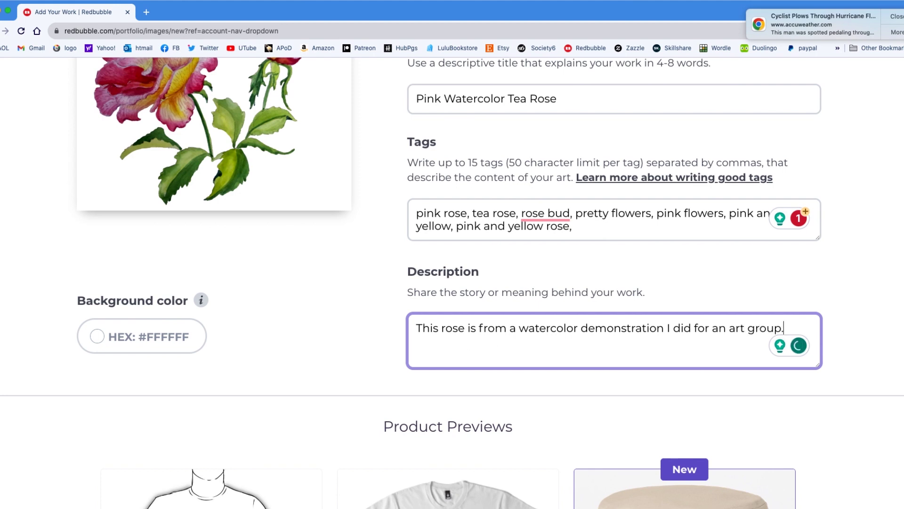
Scale the rose image on the Hats product down to 44% so the whole flower fits, and apply the changes.
scroll(432, 340, down, 7)
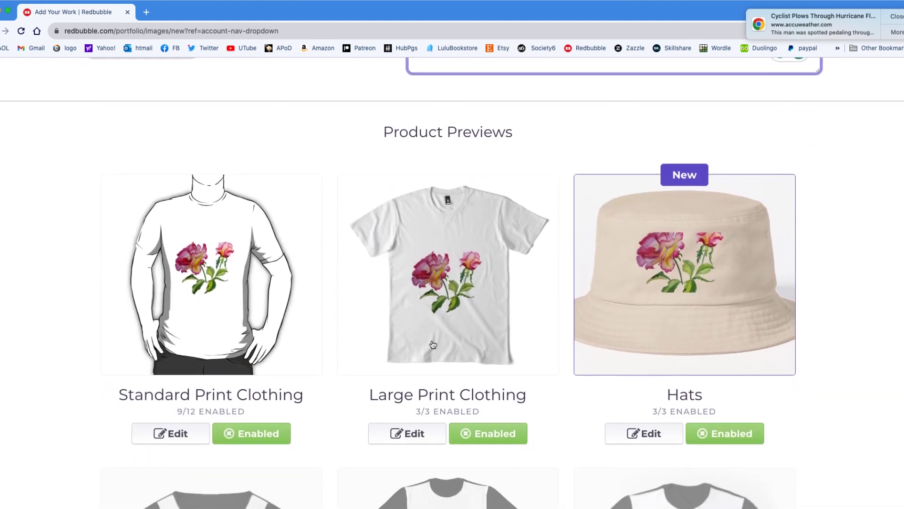
scroll(432, 344, down, 1)
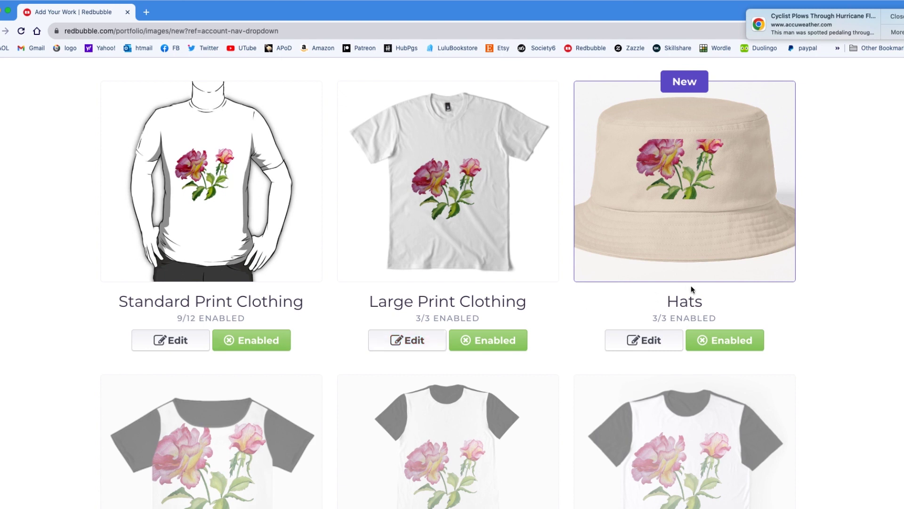
click(641, 343)
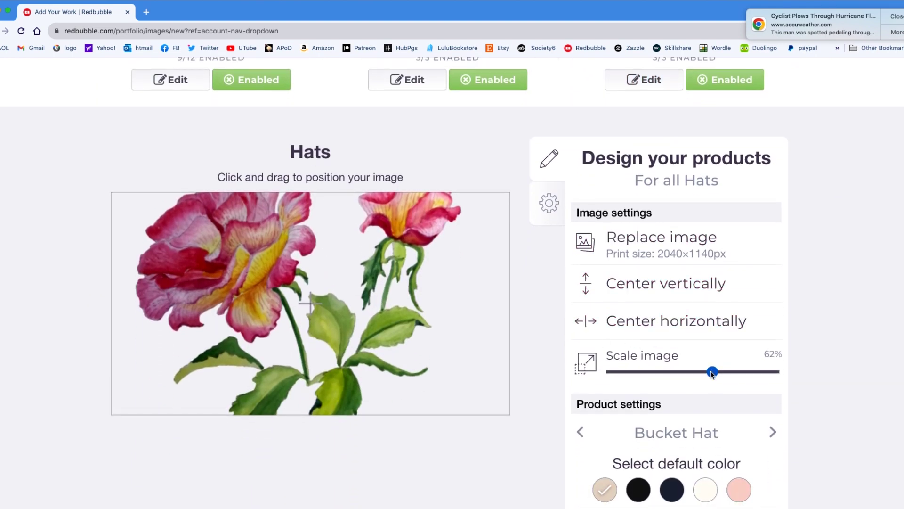
drag(712, 373, 684, 374)
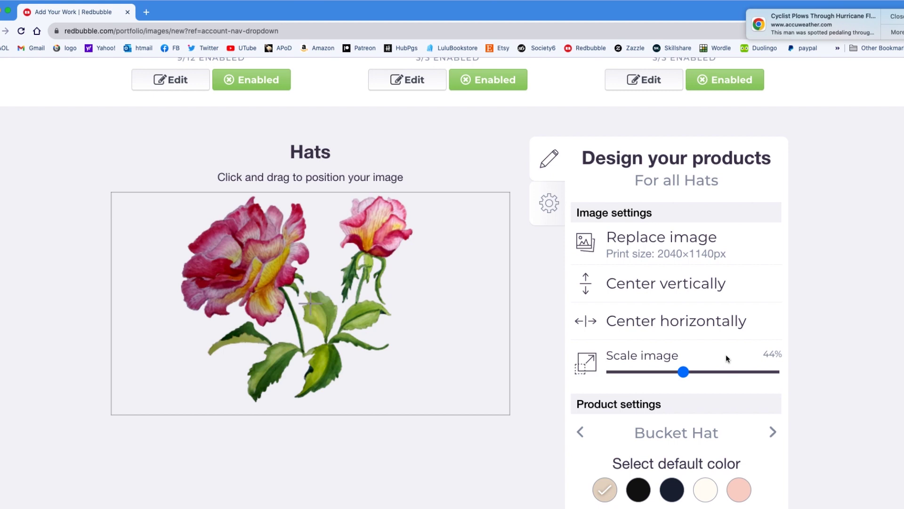
scroll(726, 354, down, 3)
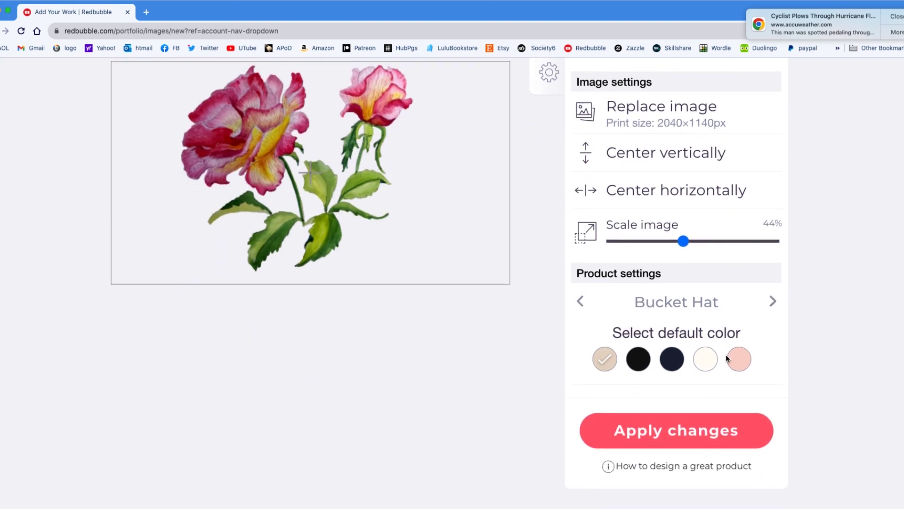
click(688, 438)
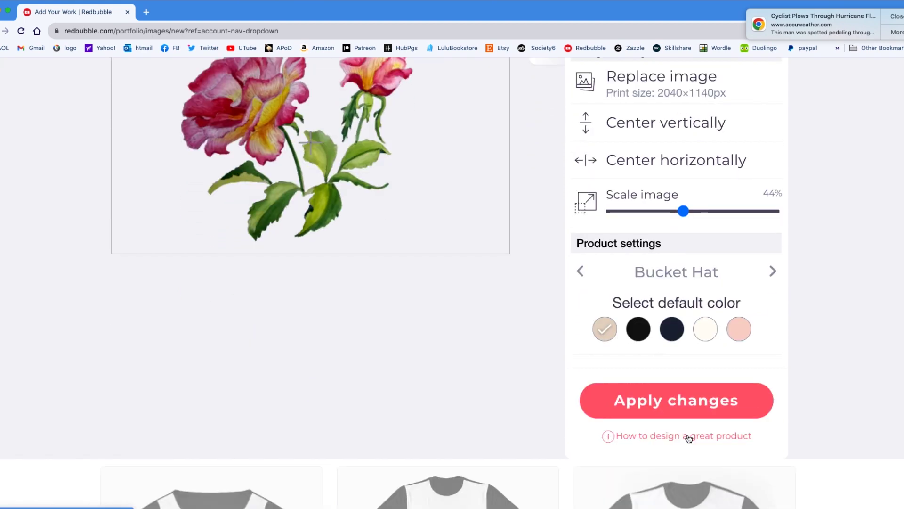
scroll(572, 368, up, 7)
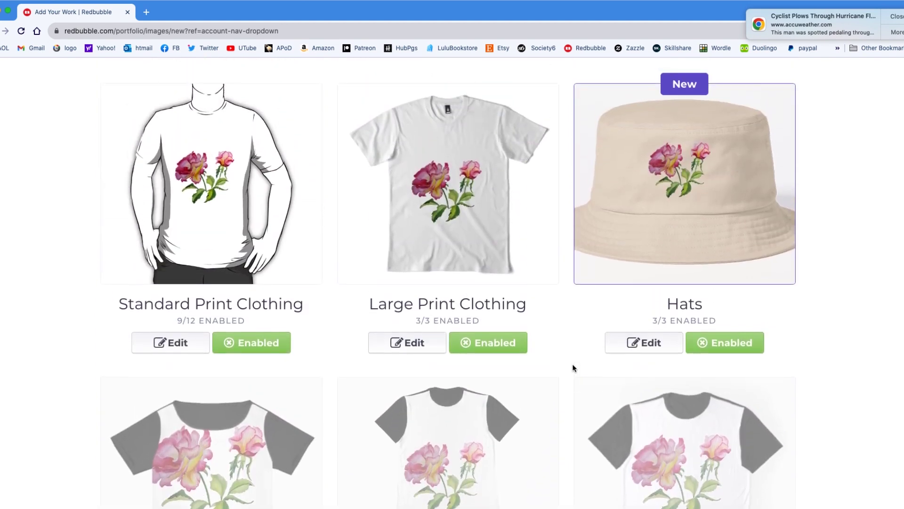
Scale the rose image on the Chiffon Tops product down to 80% and apply the changes.
scroll(573, 368, down, 4)
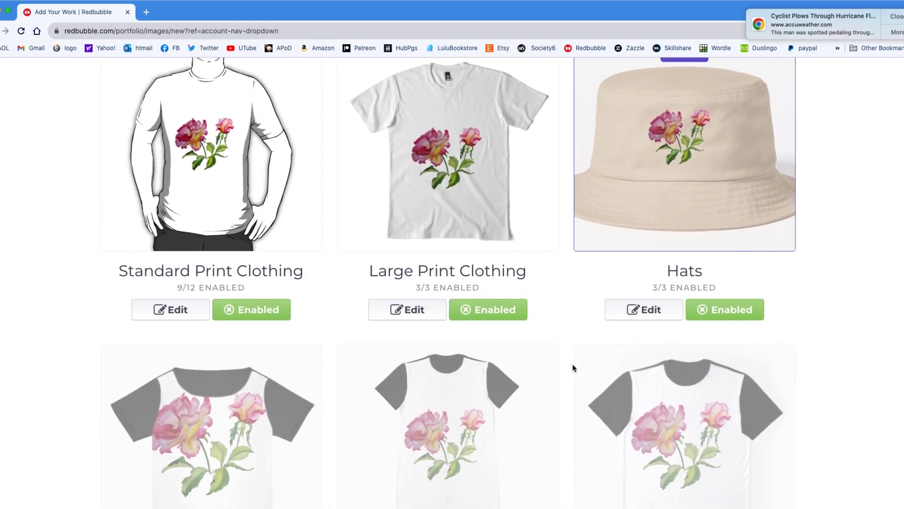
scroll(572, 368, down, 2)
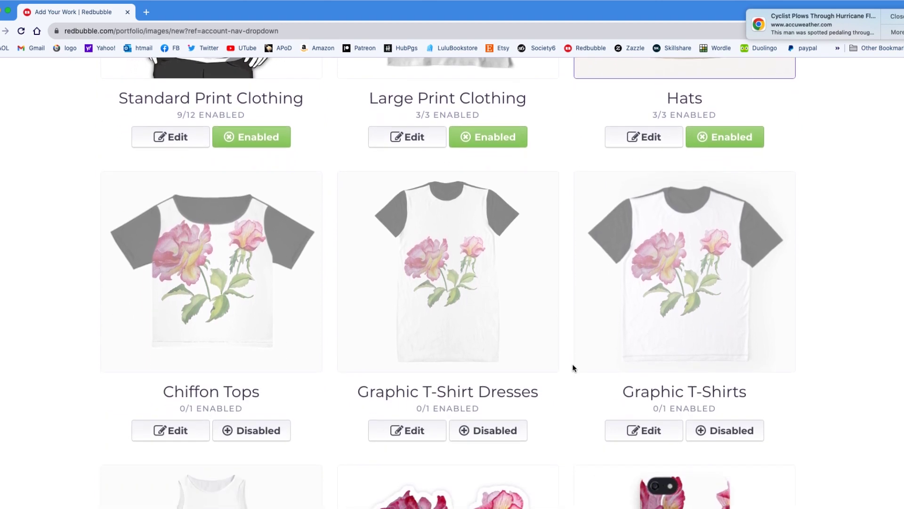
scroll(573, 368, down, 1)
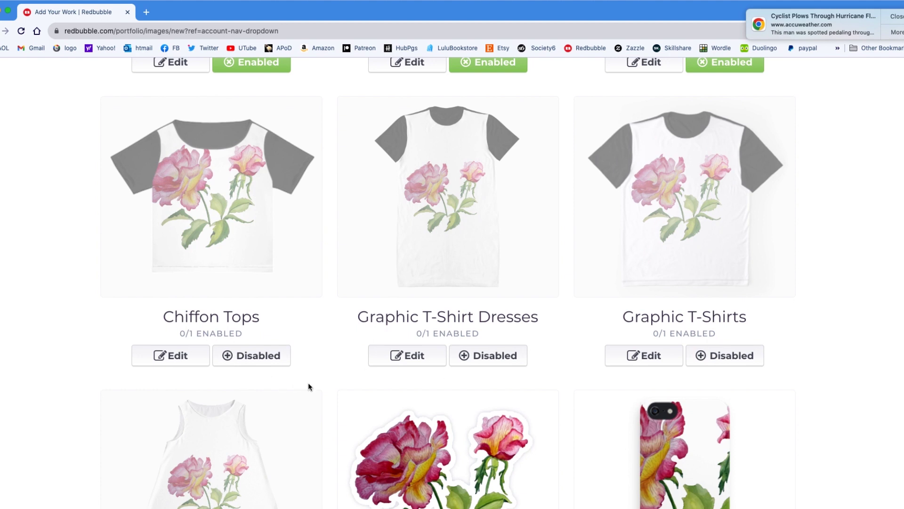
click(176, 356)
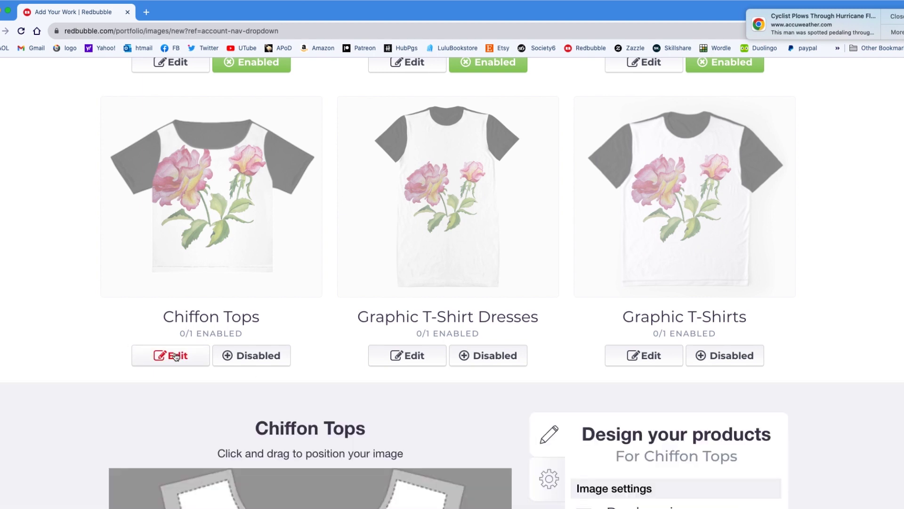
scroll(479, 445, down, 7)
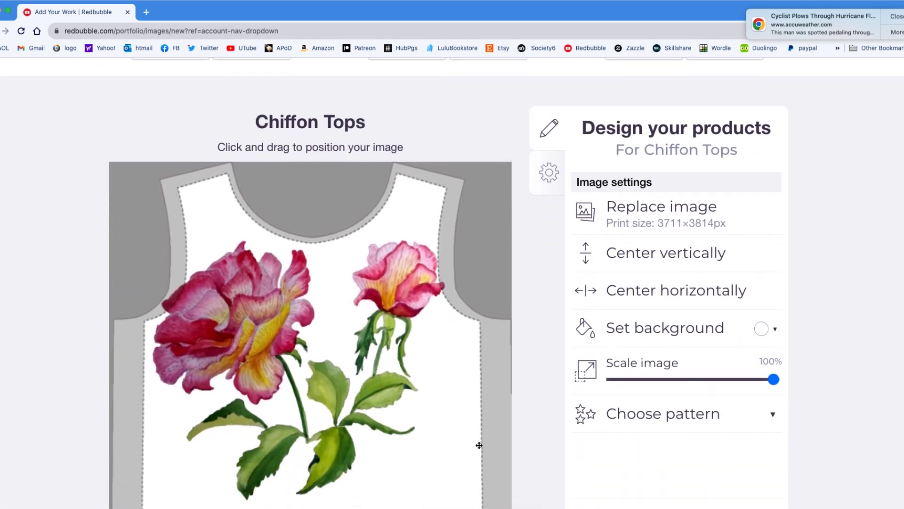
drag(773, 356, 743, 361)
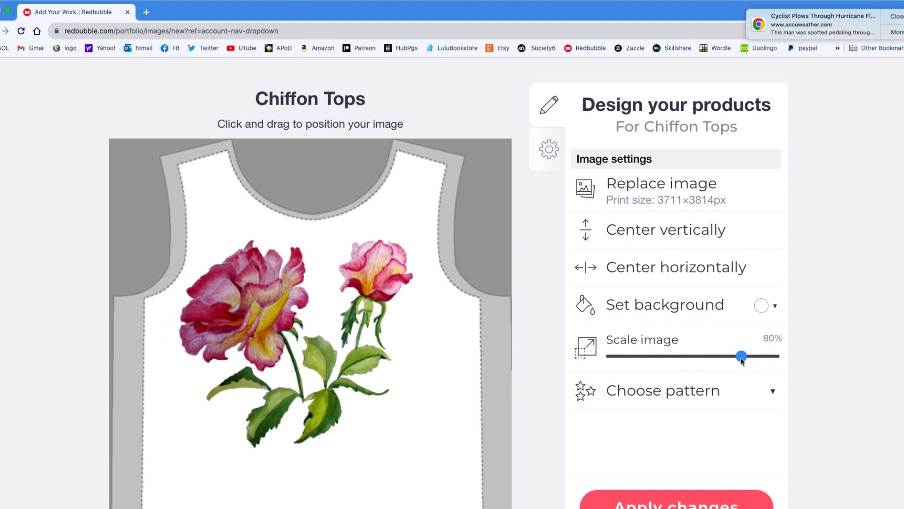
scroll(702, 505, down, 1)
click(717, 492)
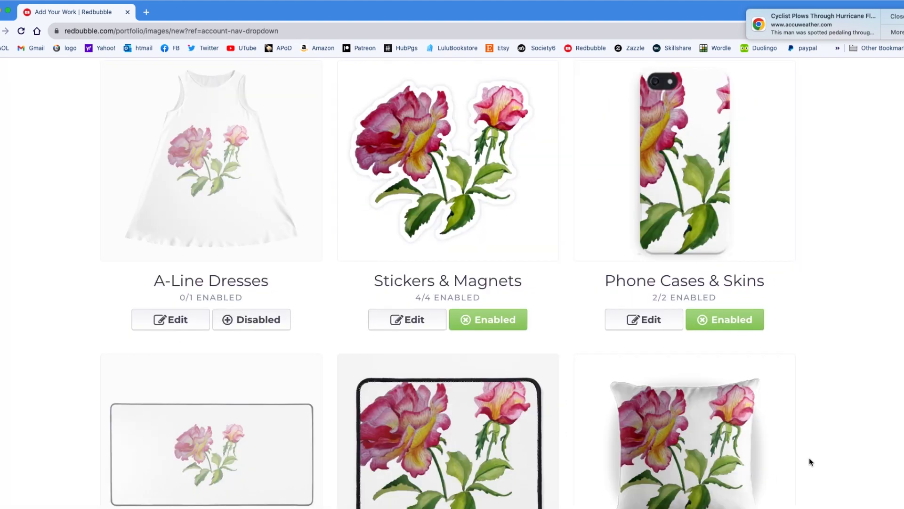
Enable the Chiffon Tops, Graphic T-Shirt Dresses, Graphic T-Shirts and A-Line Dresses products, keeping Stickers & Magnets enabled.
scroll(809, 458, up, 8)
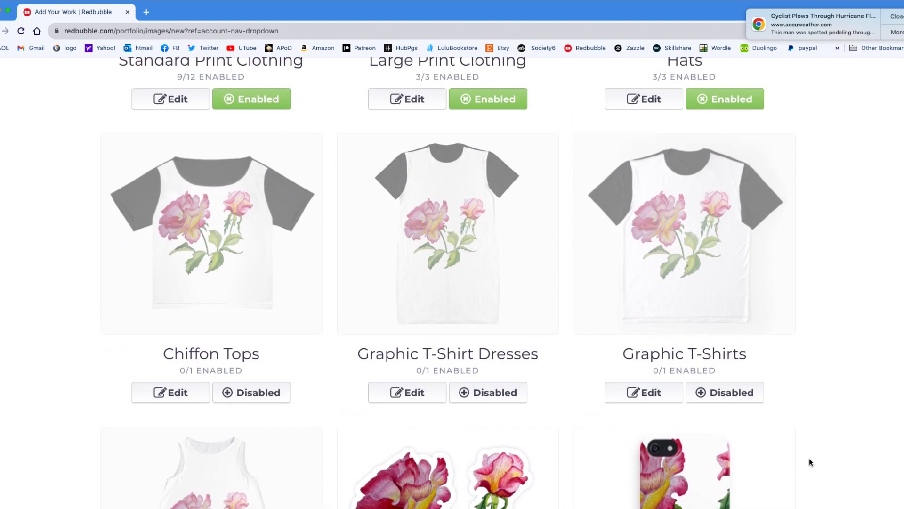
scroll(809, 458, down, 1)
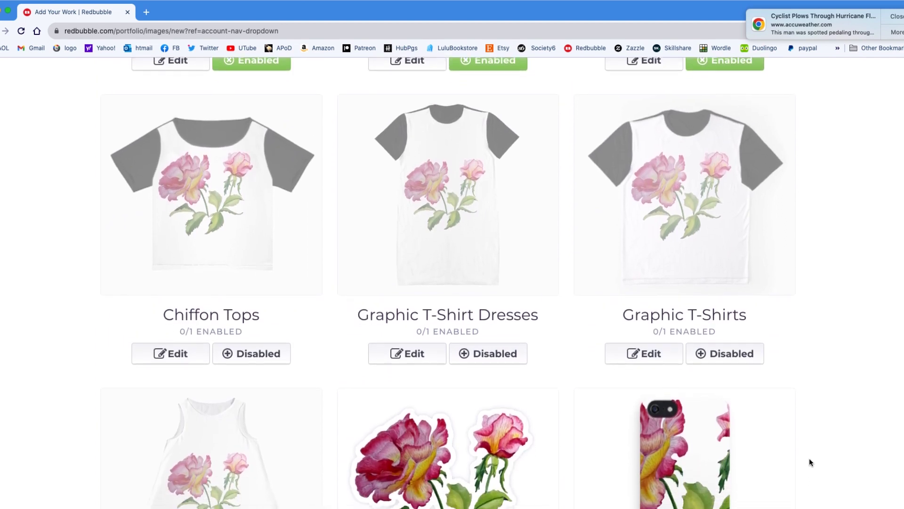
click(252, 350)
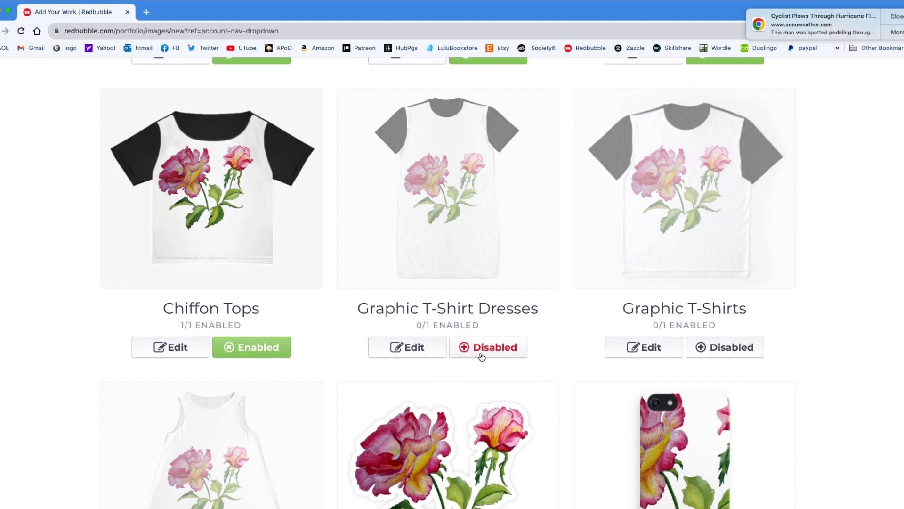
click(498, 352)
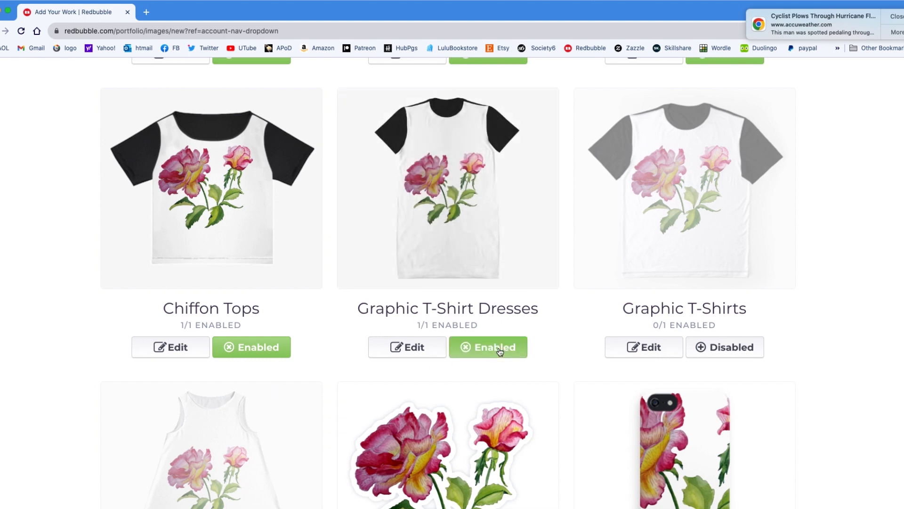
click(743, 351)
scroll(800, 420, down, 5)
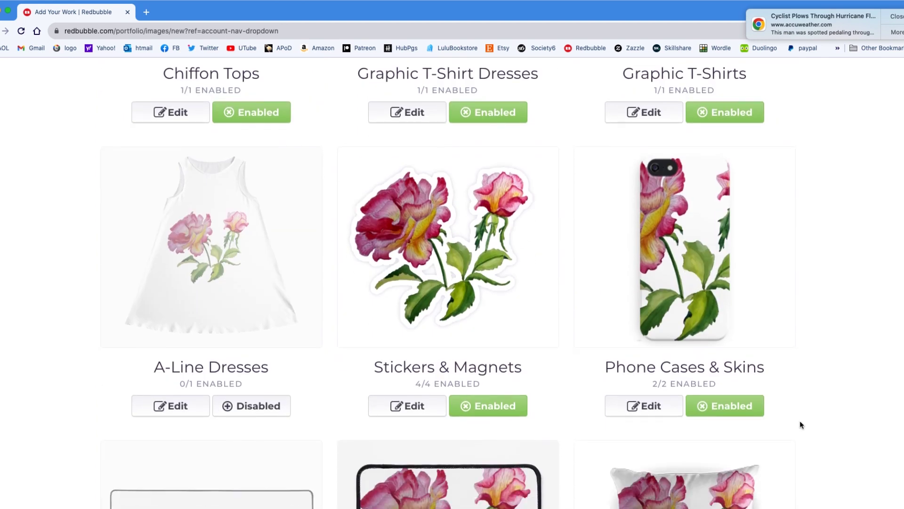
click(245, 407)
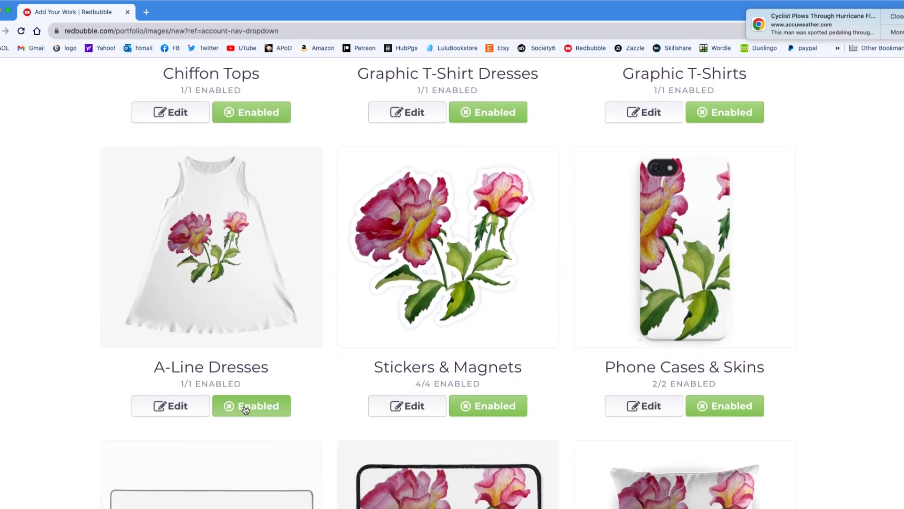
click(494, 410)
click(495, 411)
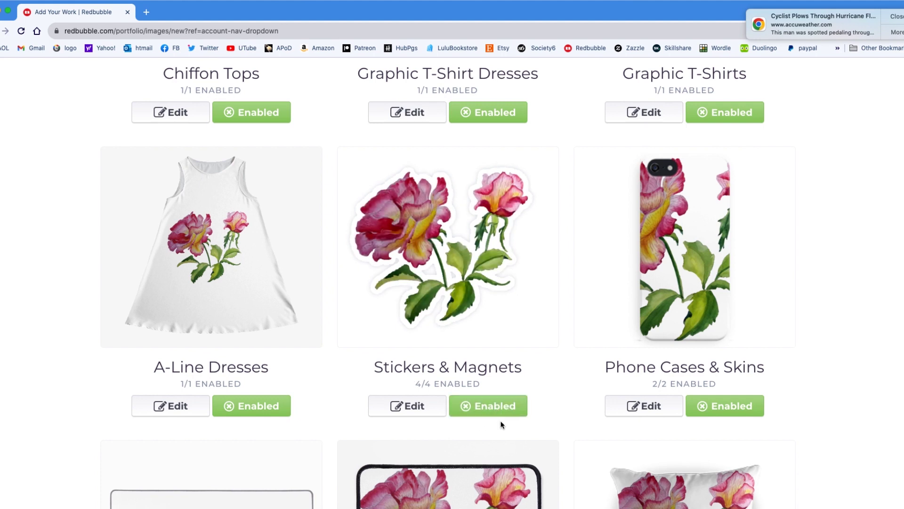
Scale the rose image on Phone Cases & Skins to 66%, shift it right to show the whole large bloom, and apply the changes.
click(650, 410)
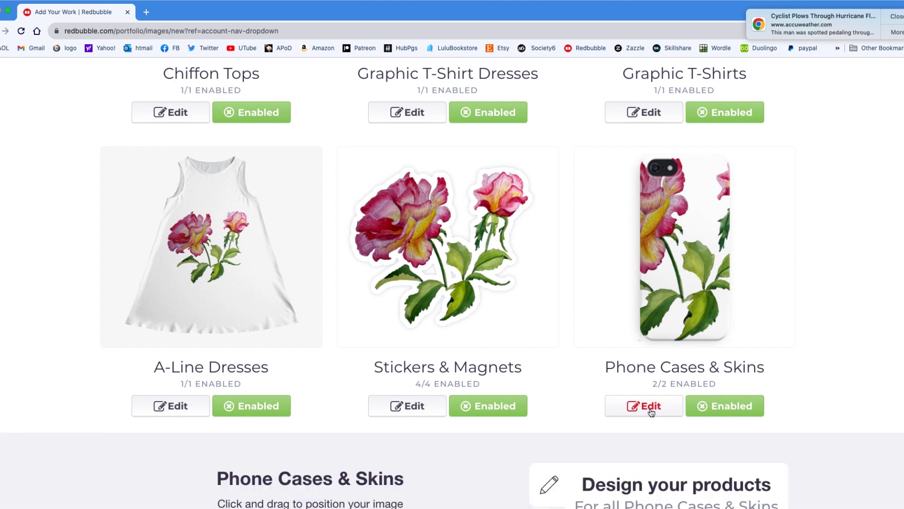
scroll(527, 433, down, 10)
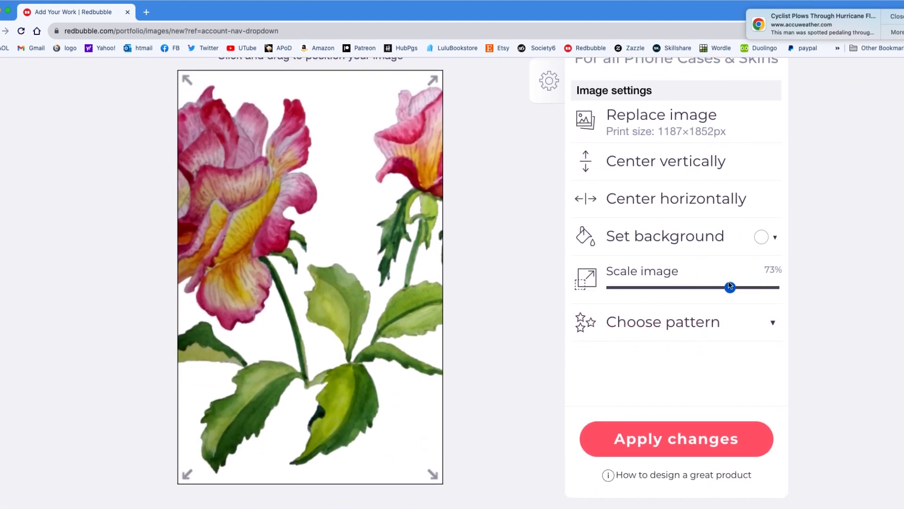
drag(729, 288, 710, 288)
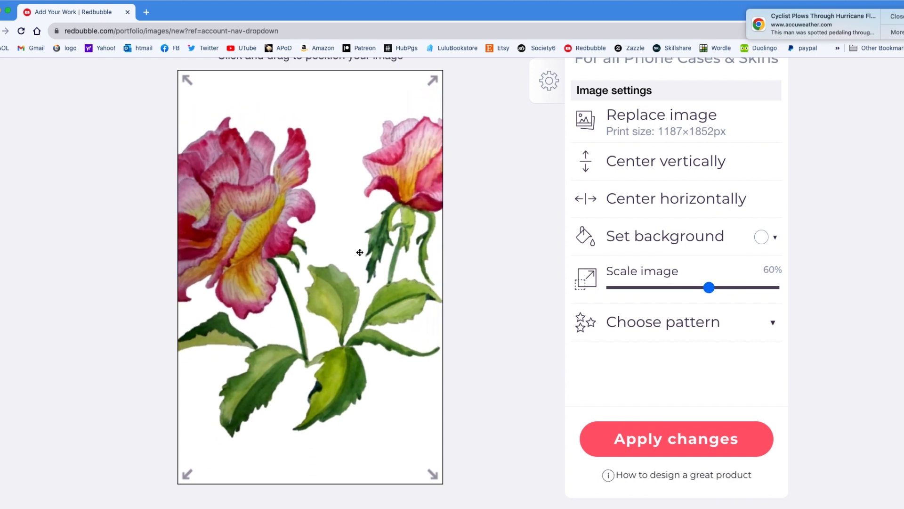
drag(260, 241, 337, 243)
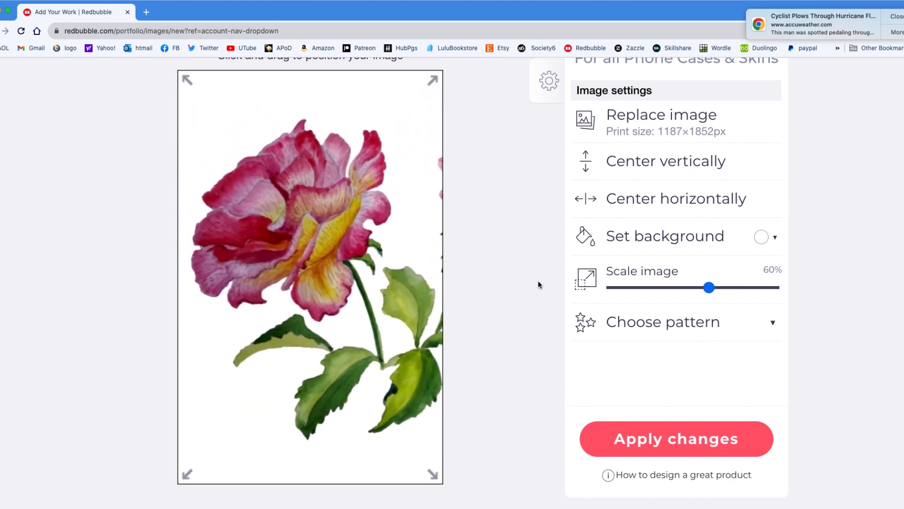
drag(710, 287, 719, 288)
drag(320, 237, 347, 233)
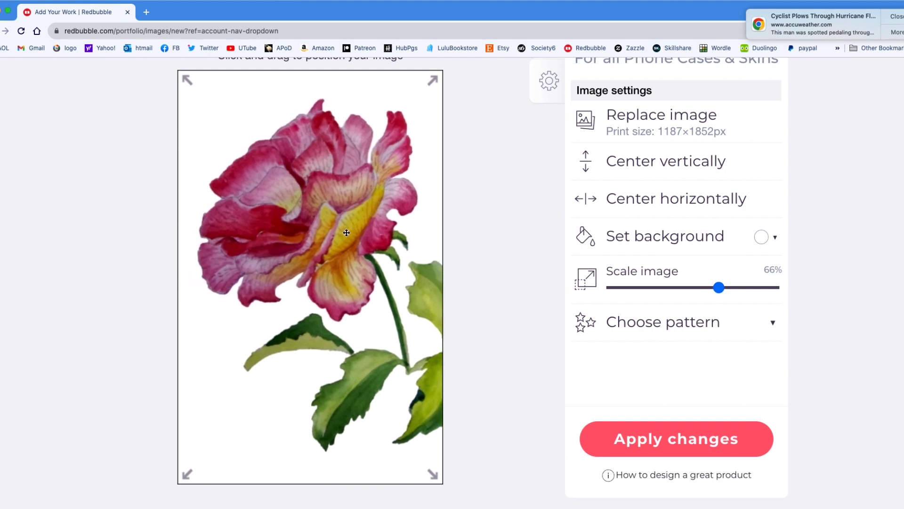
click(685, 438)
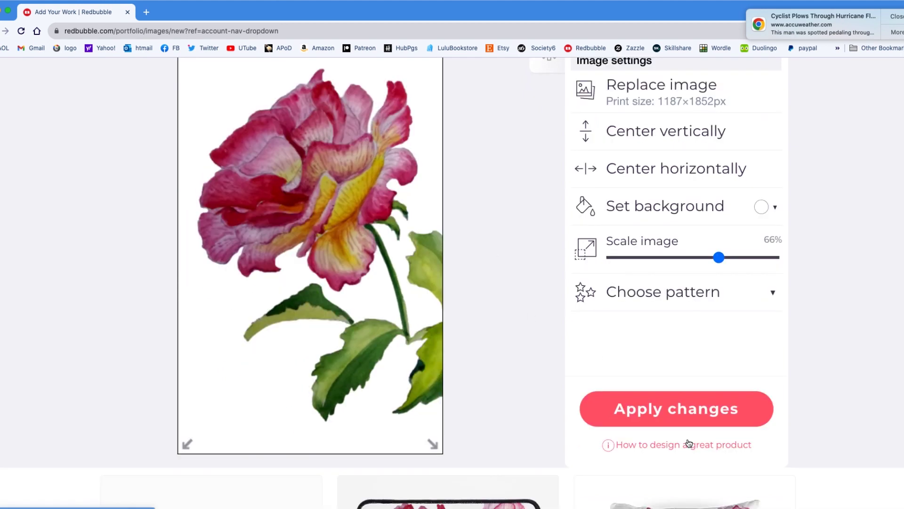
scroll(762, 442, up, 6)
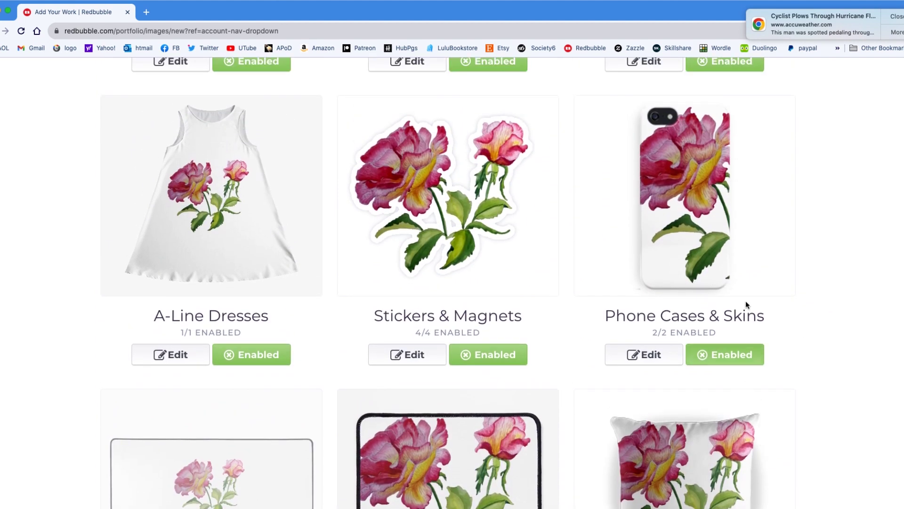
Reduce the image scale on Phone Cases & Skins further to 60% and apply the changes.
click(652, 366)
scroll(450, 387, down, 2)
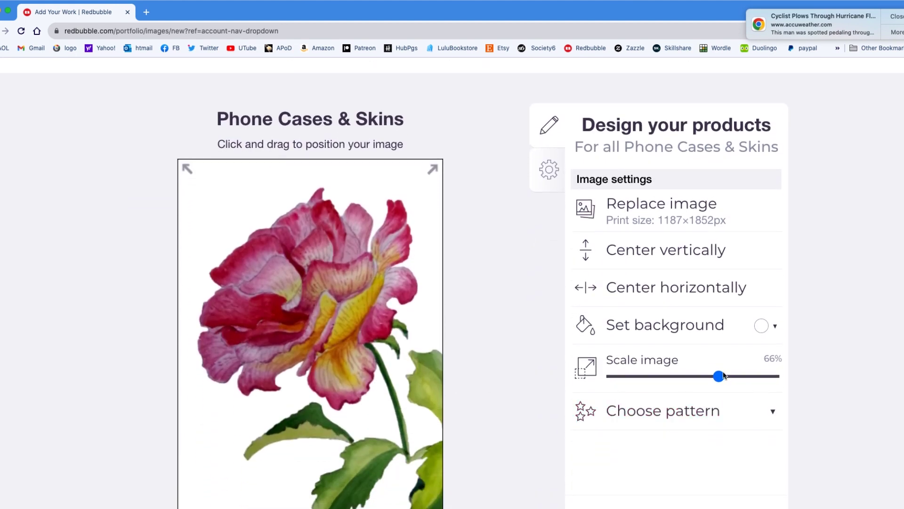
drag(720, 376, 710, 377)
scroll(743, 381, up, 4)
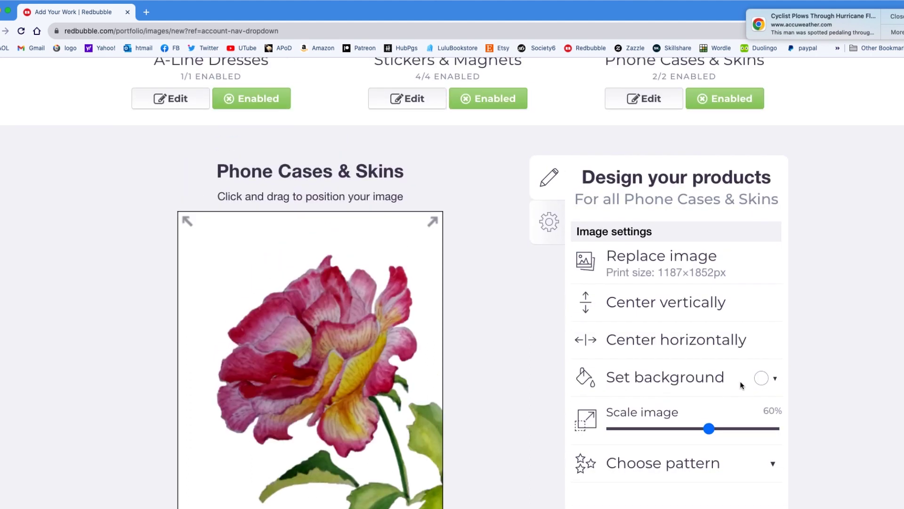
scroll(730, 497, down, 6)
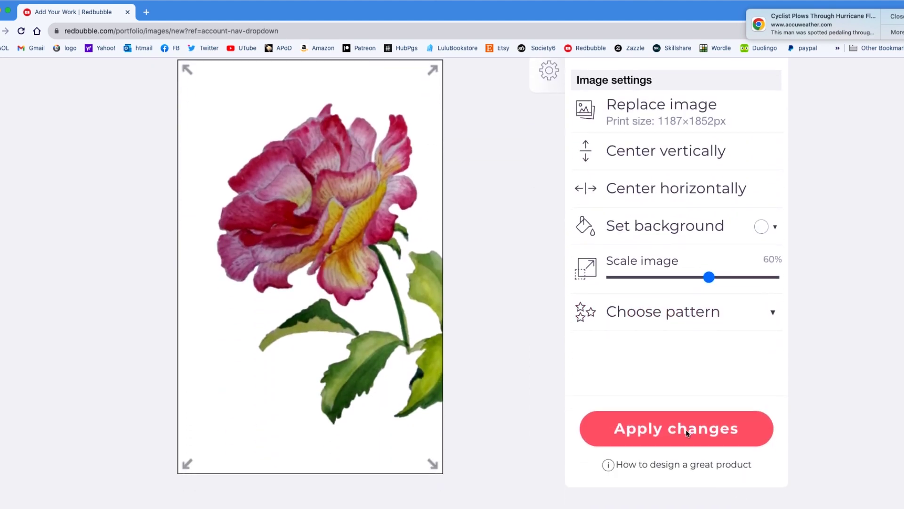
click(685, 428)
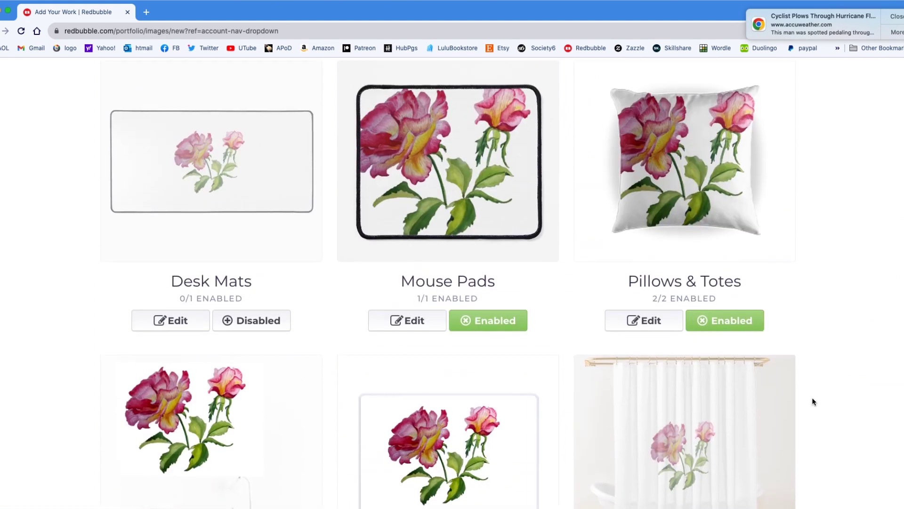
scroll(812, 402, up, 6)
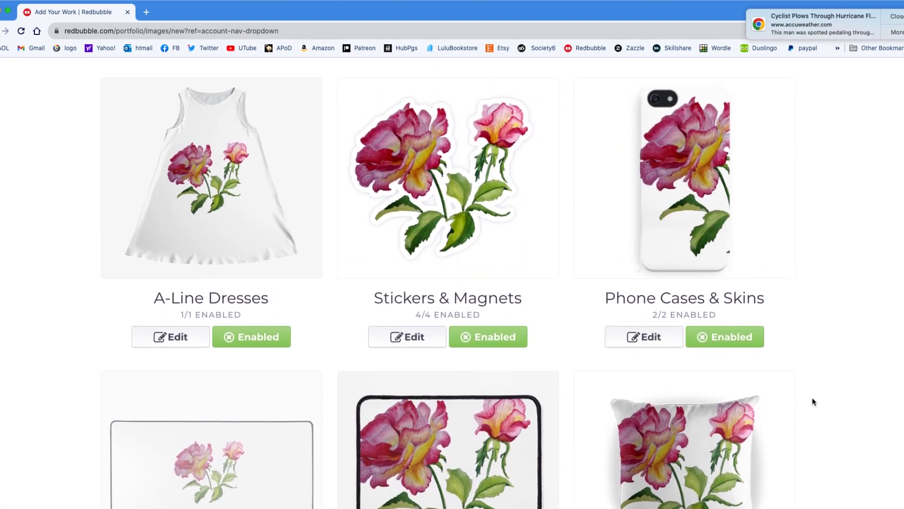
Repeat the rose in an offset grid pattern on the Desk Mats product, apply the changes, and enable the product.
scroll(813, 401, down, 3)
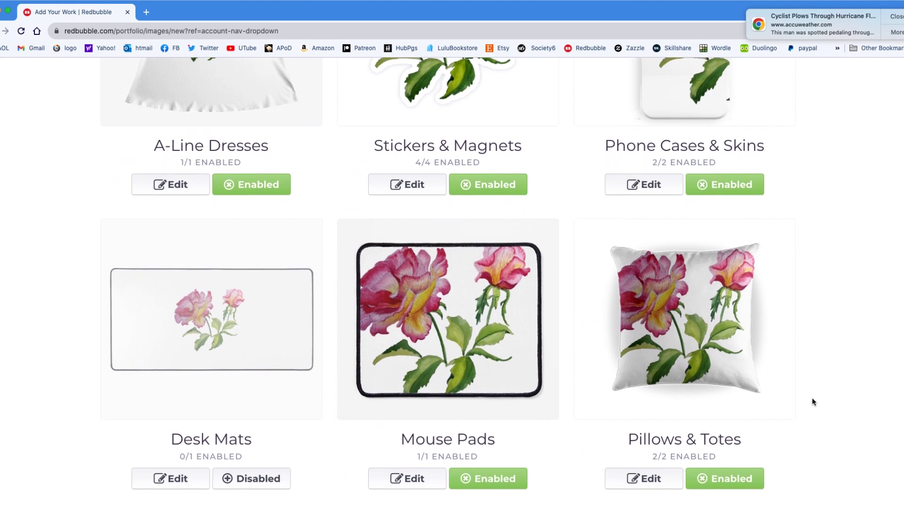
scroll(813, 401, down, 2)
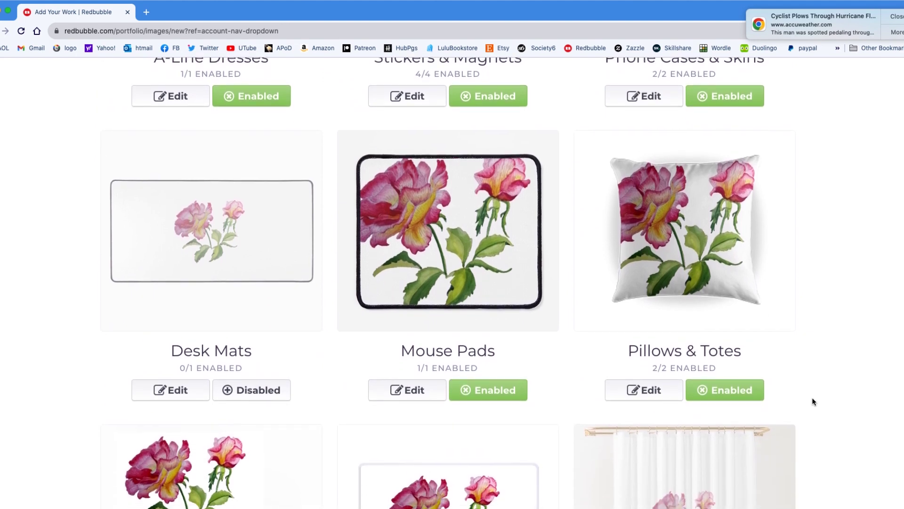
click(175, 394)
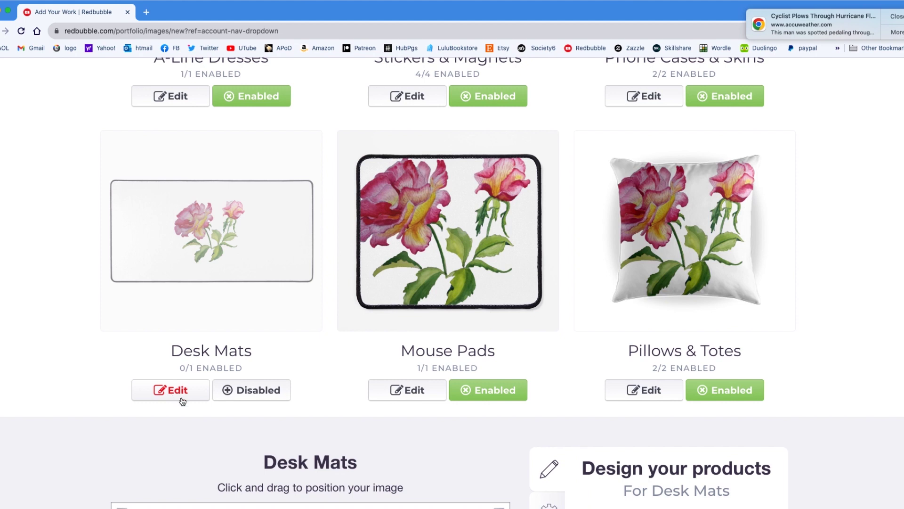
scroll(387, 481, down, 6)
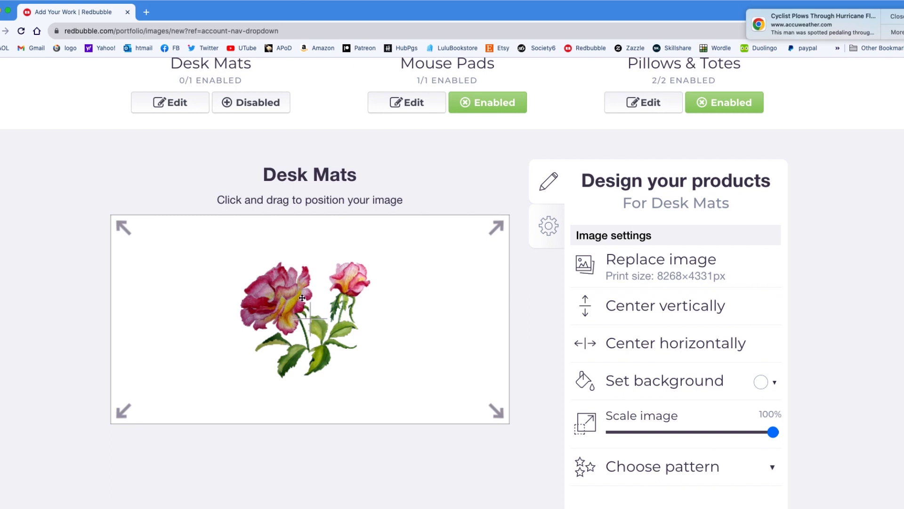
scroll(298, 334, up, 1)
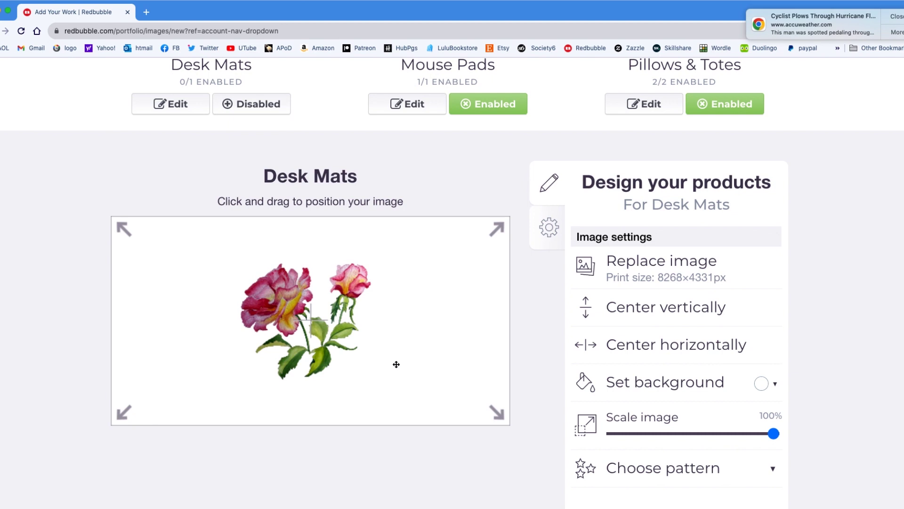
click(665, 473)
scroll(612, 455, down, 3)
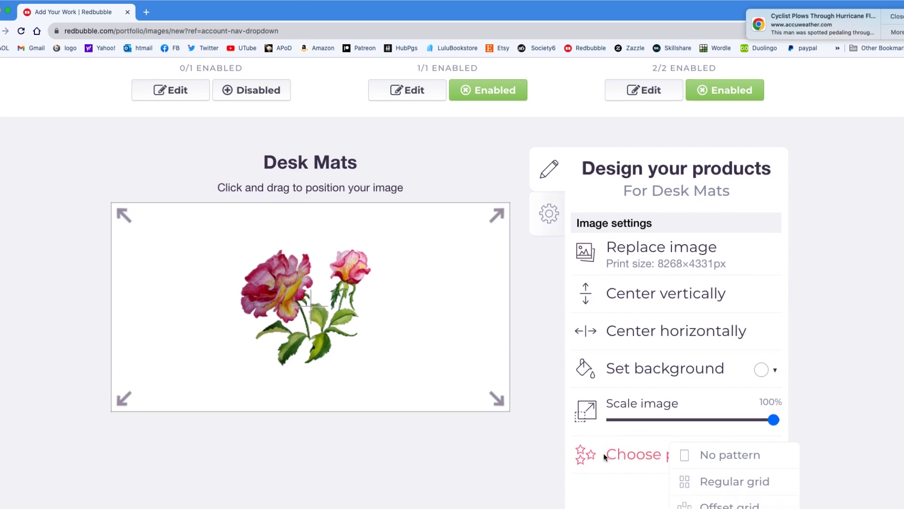
click(724, 449)
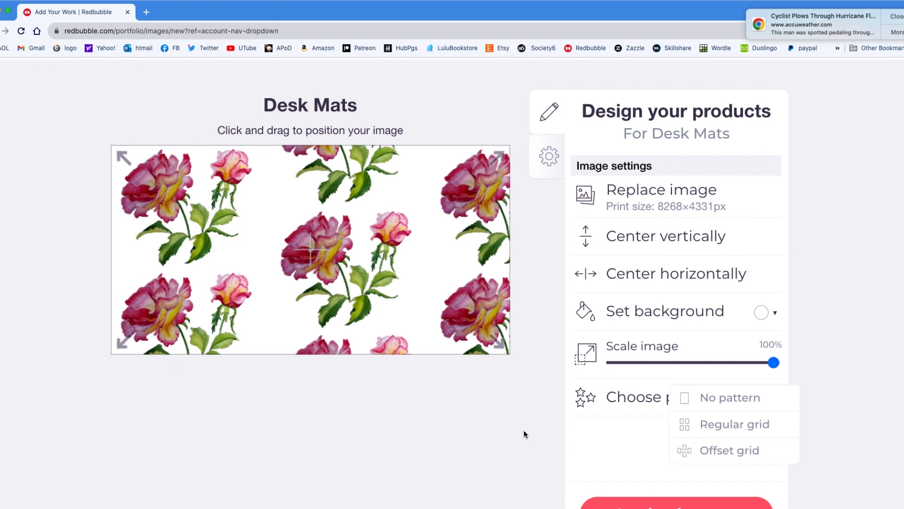
scroll(524, 433, up, 1)
scroll(524, 433, down, 1)
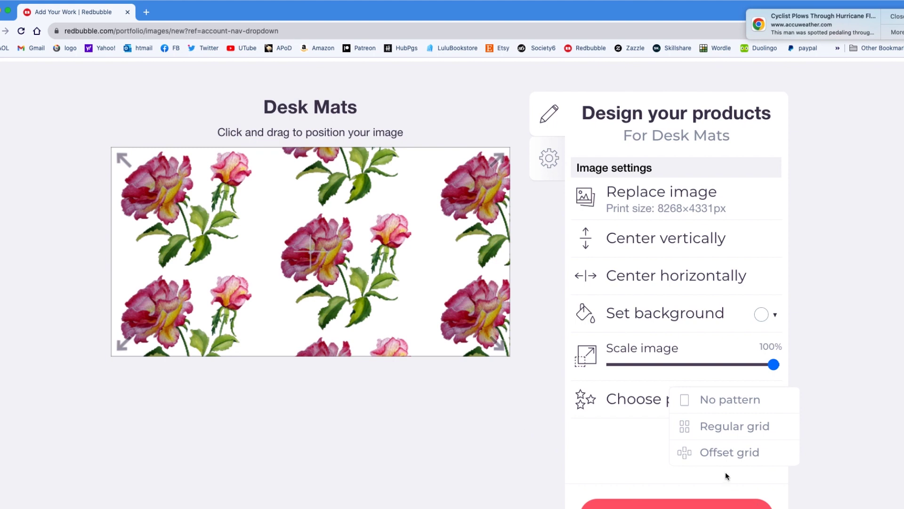
scroll(725, 471, down, 1)
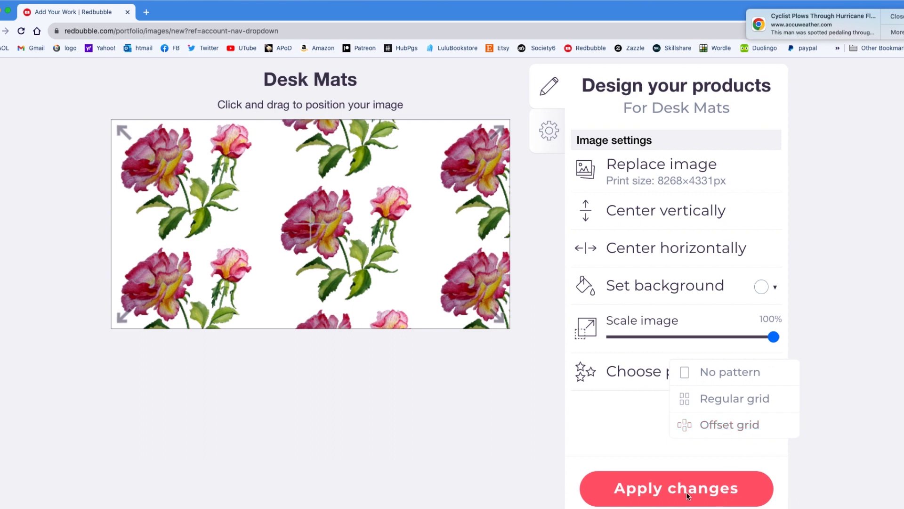
scroll(686, 491, down, 1)
click(659, 460)
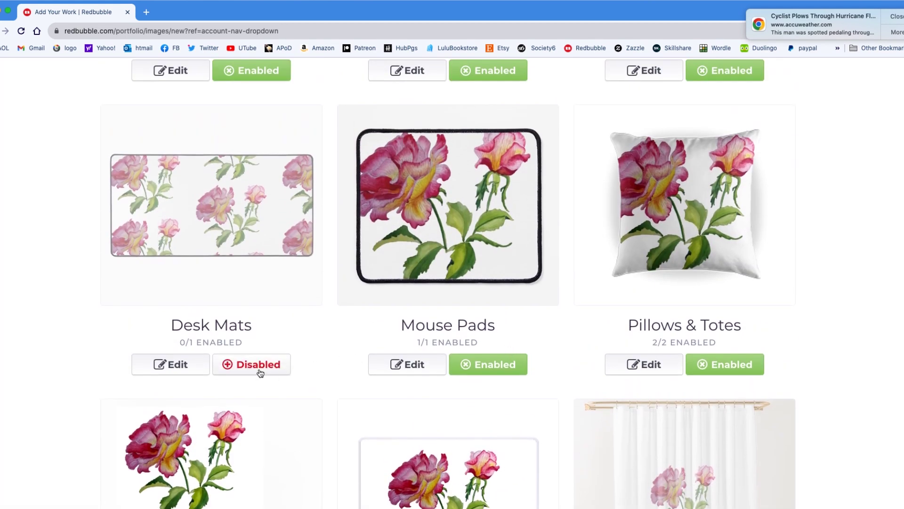
click(257, 366)
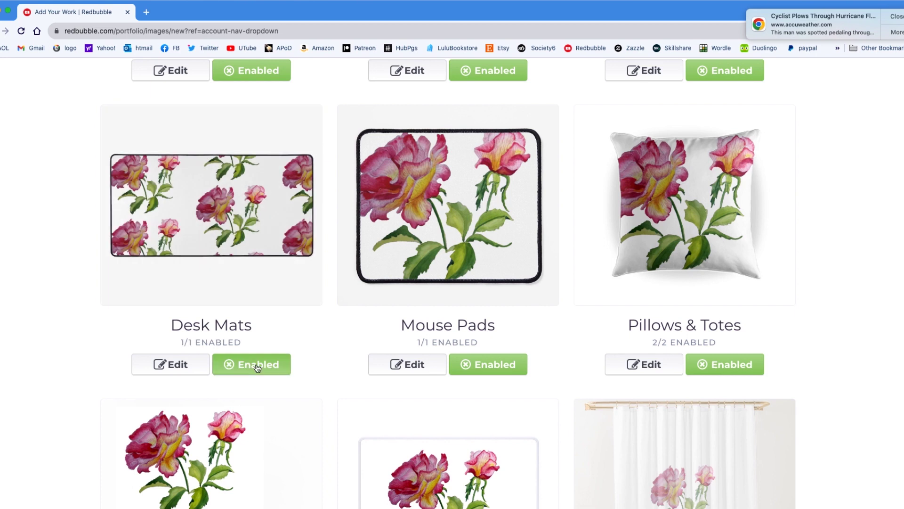
Scale the rose image on Mouse Pads down to 72%, shift it slightly right to center the flowers, and apply the changes.
click(411, 367)
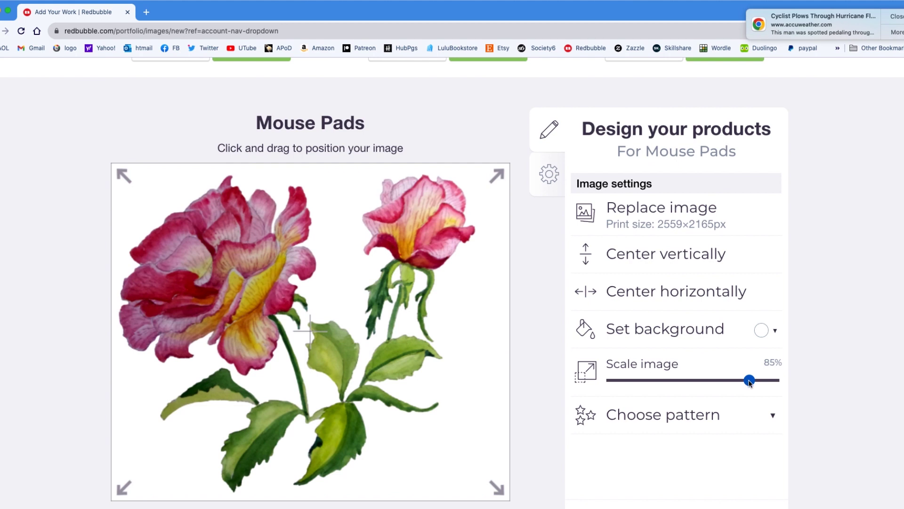
drag(749, 380, 728, 380)
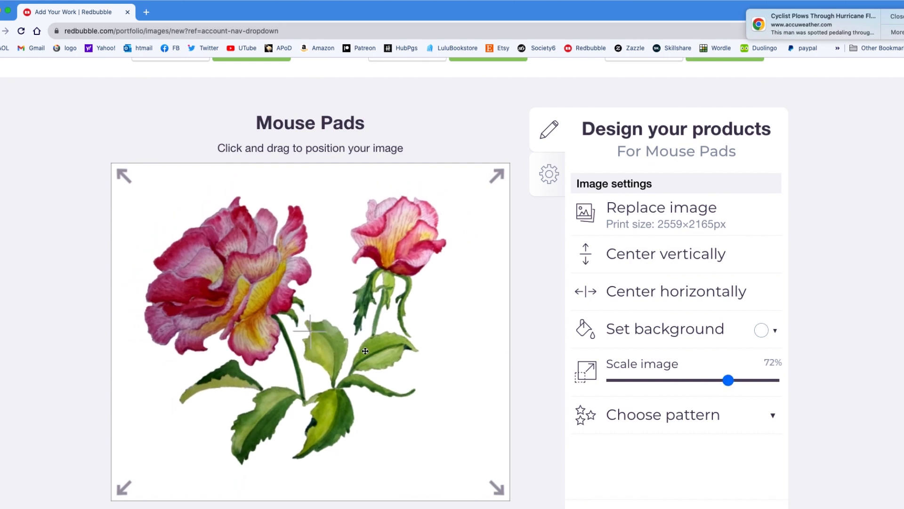
drag(365, 351, 385, 353)
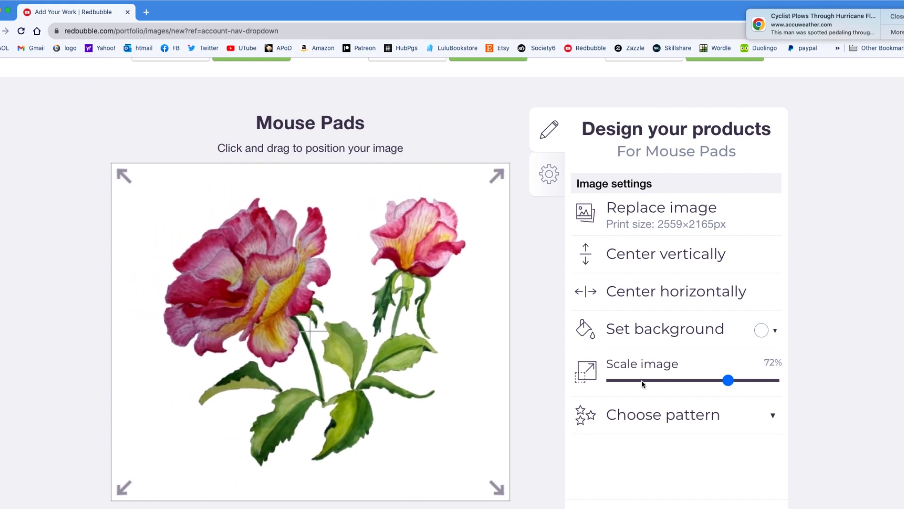
scroll(642, 380, down, 10)
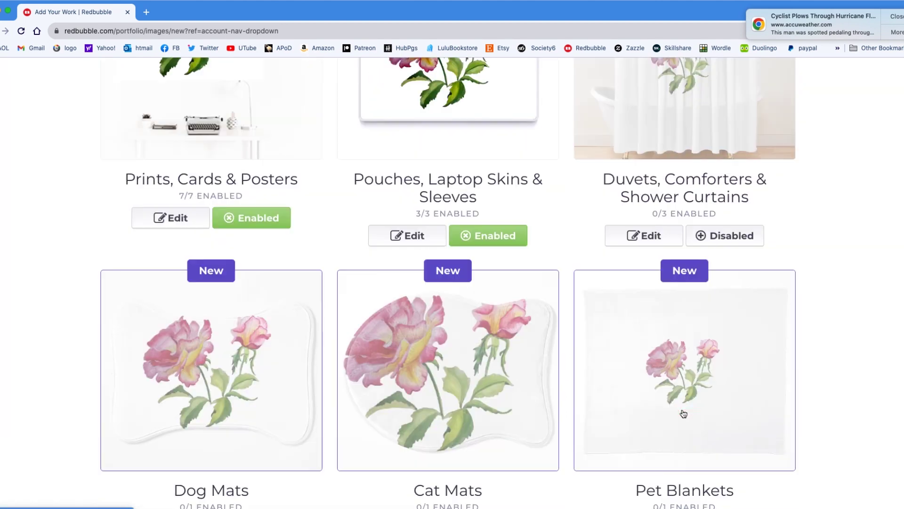
Repeat the rose in an offset grid pattern on Duvets, Comforters & Shower Curtains and shift the pattern slightly left.
scroll(590, 375, up, 3)
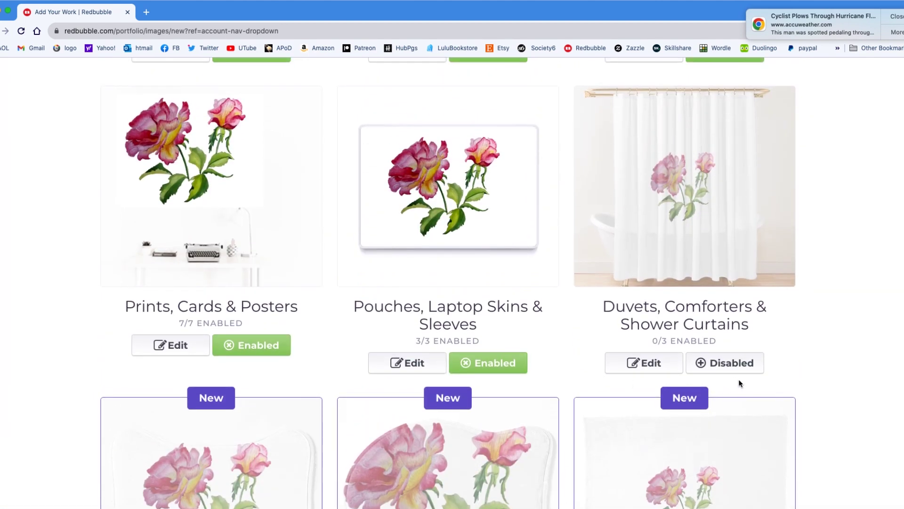
click(663, 363)
scroll(575, 396, down, 6)
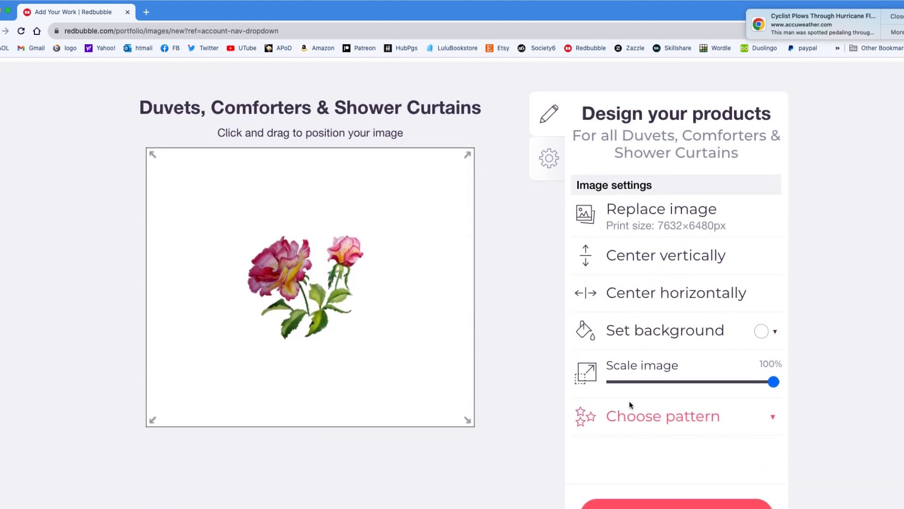
click(668, 419)
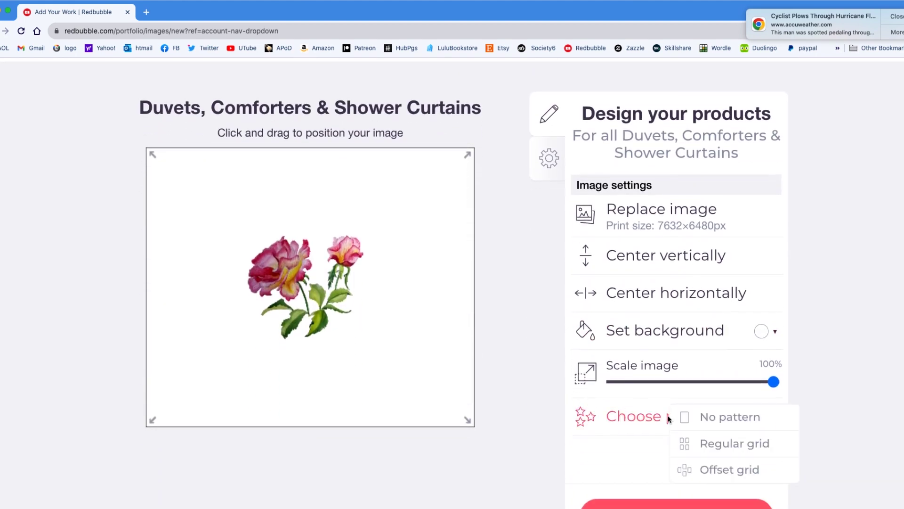
click(714, 470)
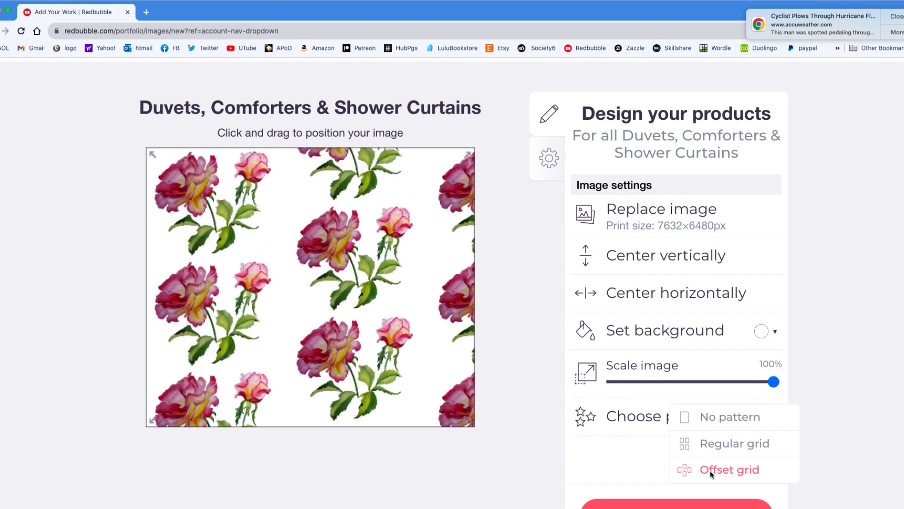
drag(329, 251, 314, 251)
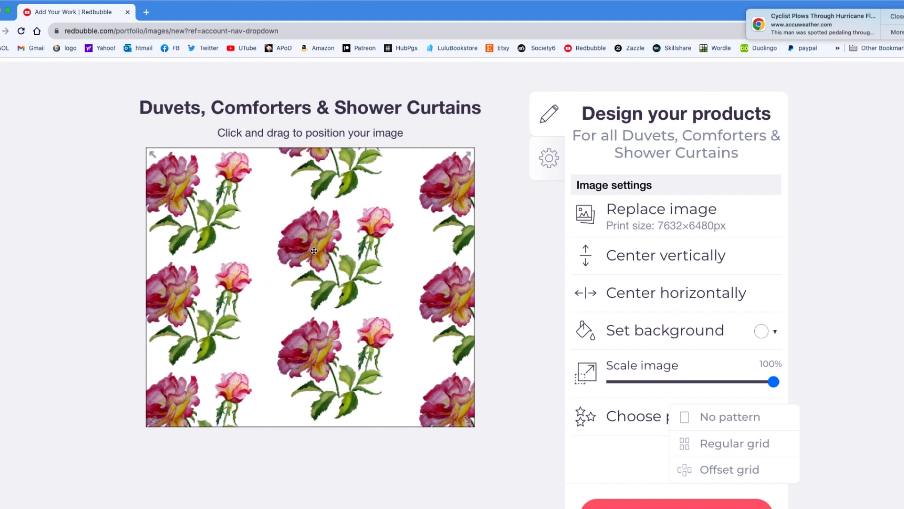
click(314, 251)
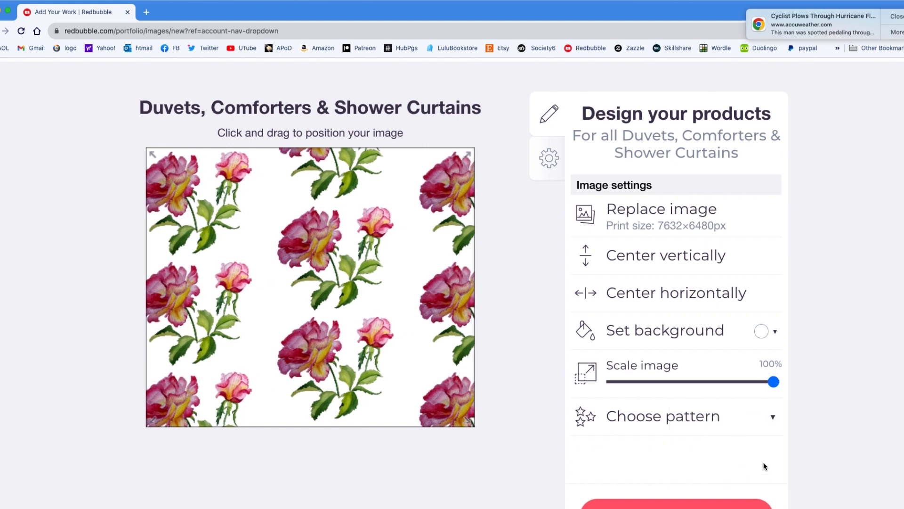
Scale the rose pattern on Duvets, Comforters & Shower Curtains down to 79%.
scroll(764, 462, down, 1)
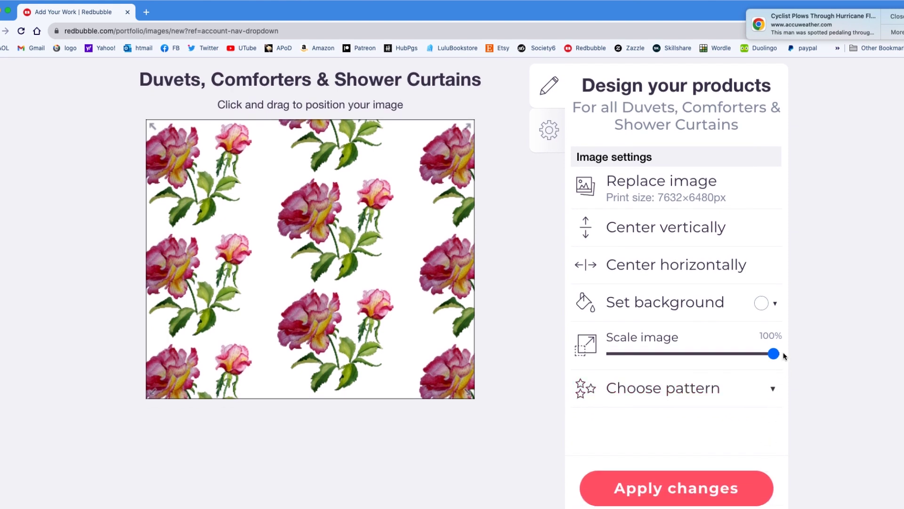
drag(774, 354, 745, 356)
drag(741, 357, 739, 354)
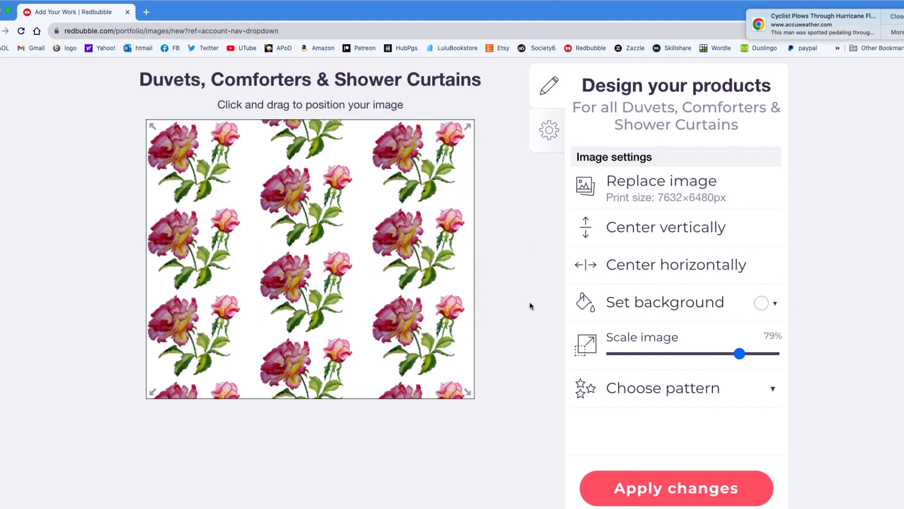
Nudge the rose pattern on Duvets, Comforters & Shower Curtains slightly right and up, apply the changes, and enable the product.
drag(293, 282, 300, 279)
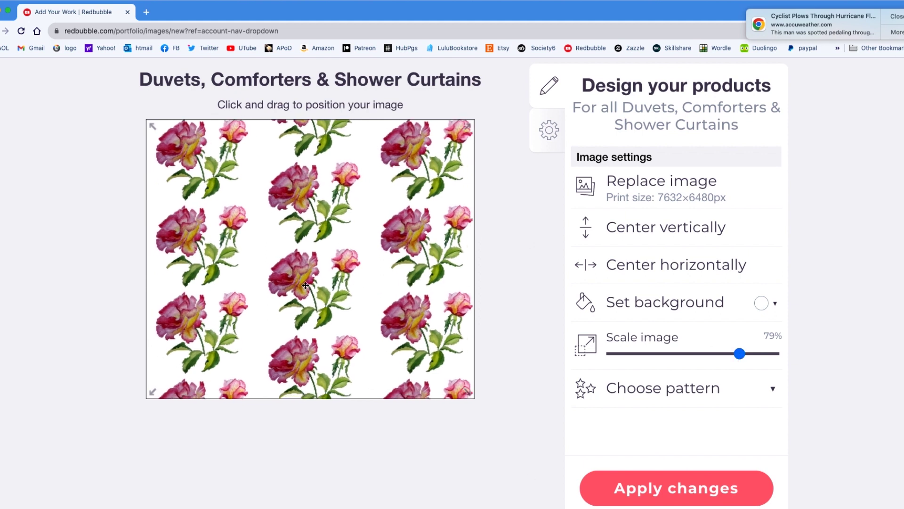
click(682, 487)
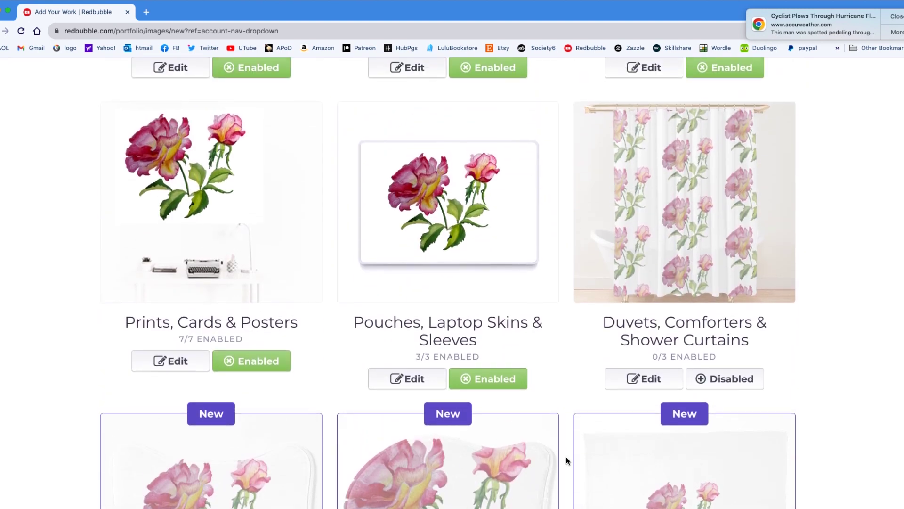
click(735, 382)
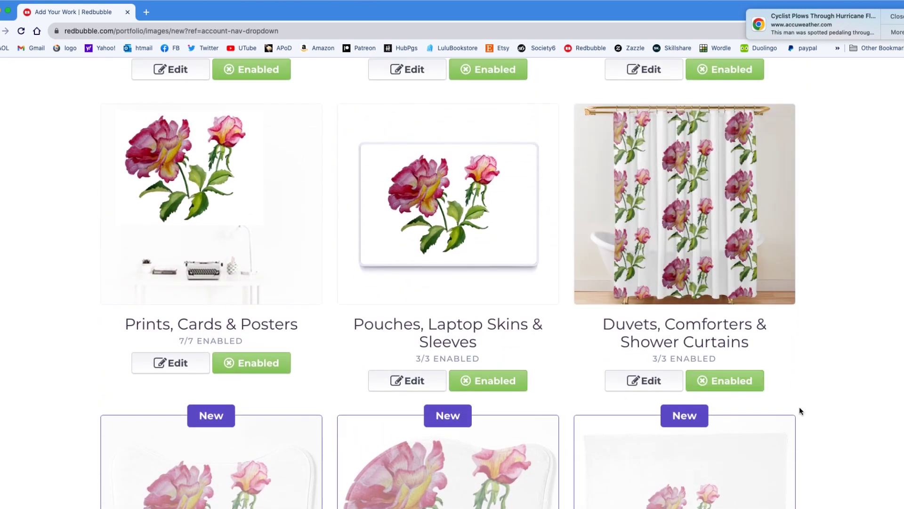
Enable the Dog Mats product with its existing rose placement.
scroll(798, 418, down, 2)
scroll(798, 418, down, 4)
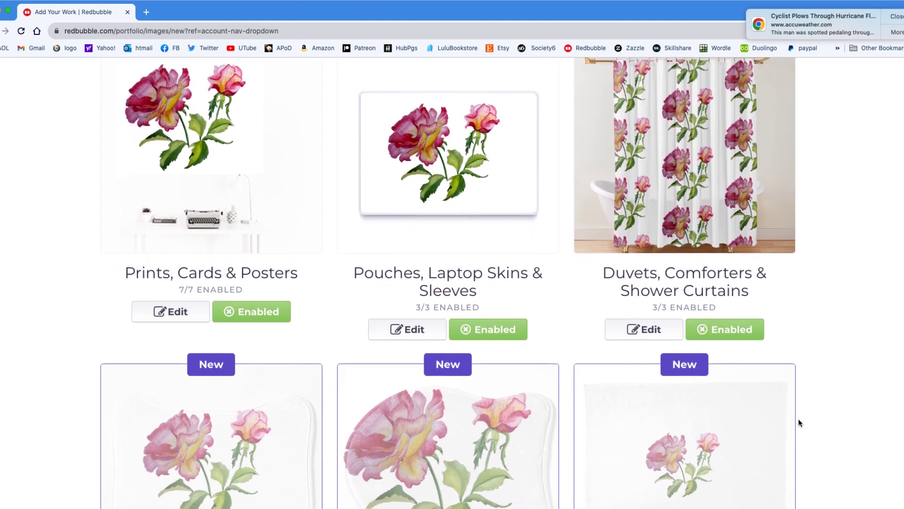
scroll(798, 420, down, 1)
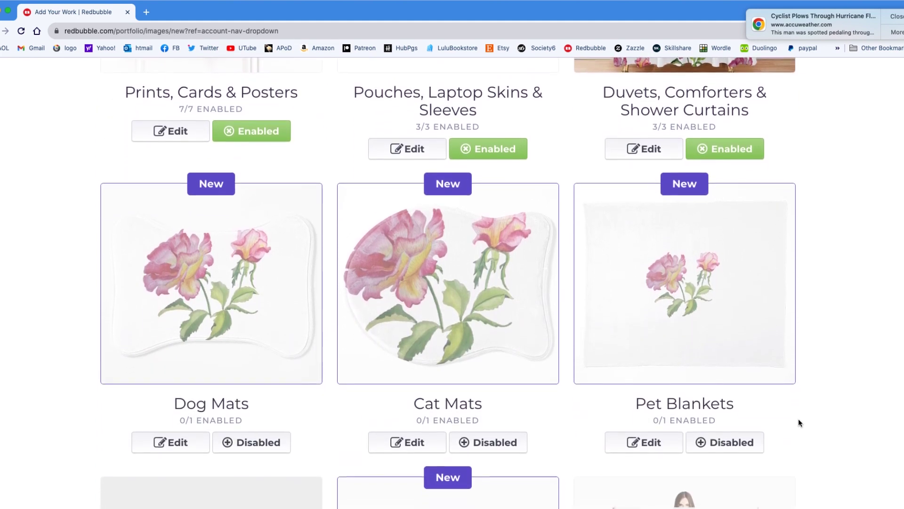
click(250, 436)
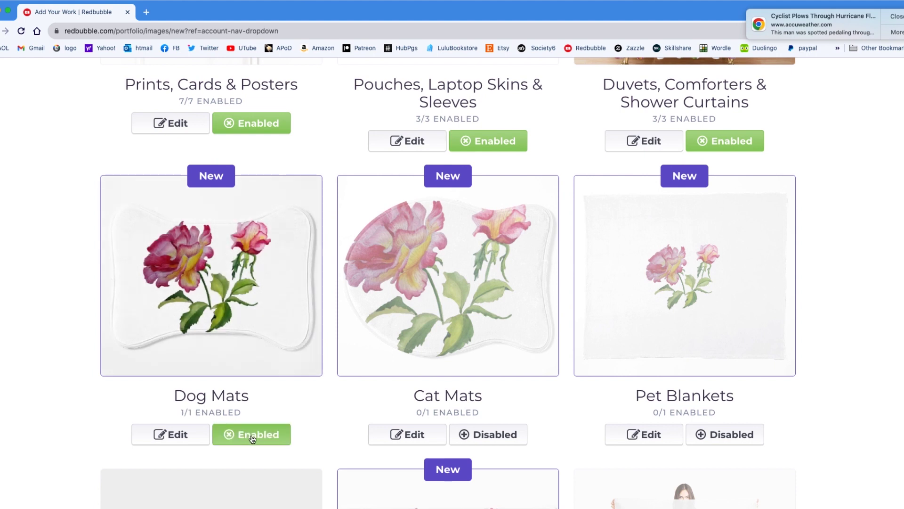
Scale the rose image on Cat Mats down to 57% and position it inside the dashed fish-shaped safe area.
click(416, 436)
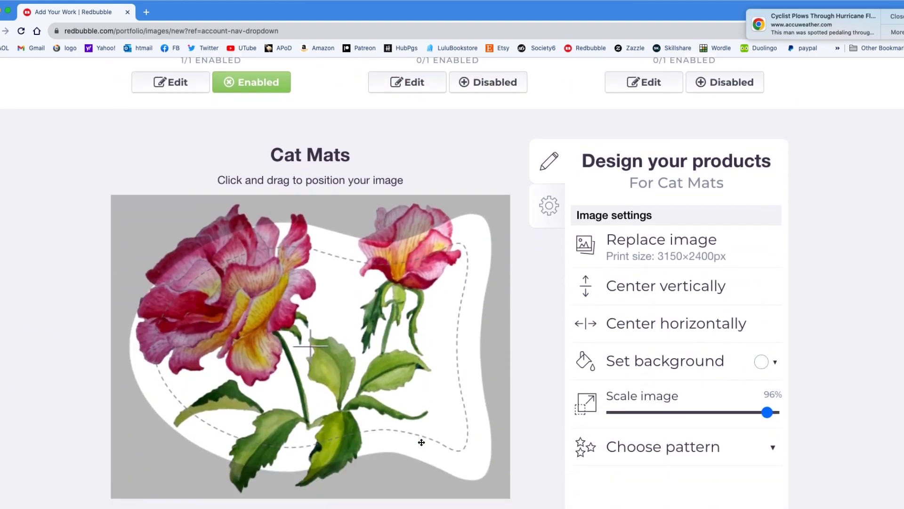
drag(765, 414, 720, 414)
drag(349, 361, 362, 372)
drag(718, 415, 704, 414)
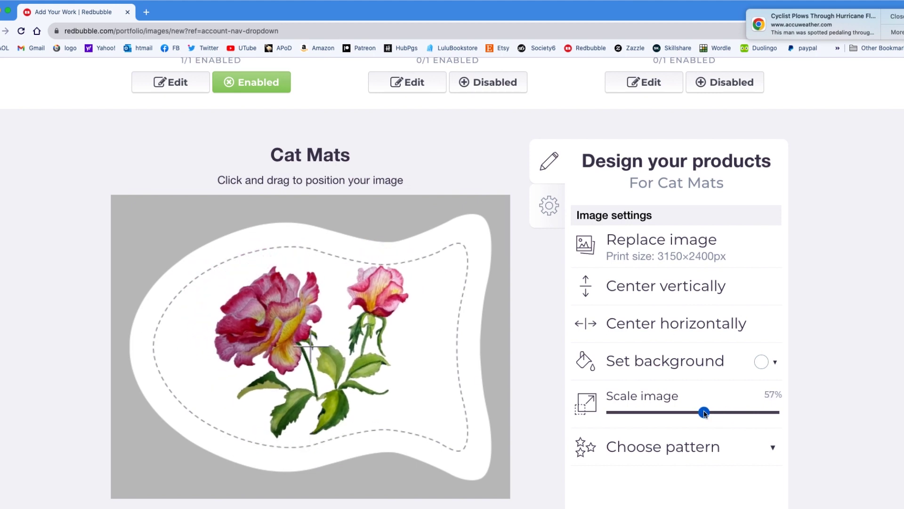
scroll(699, 423, down, 1)
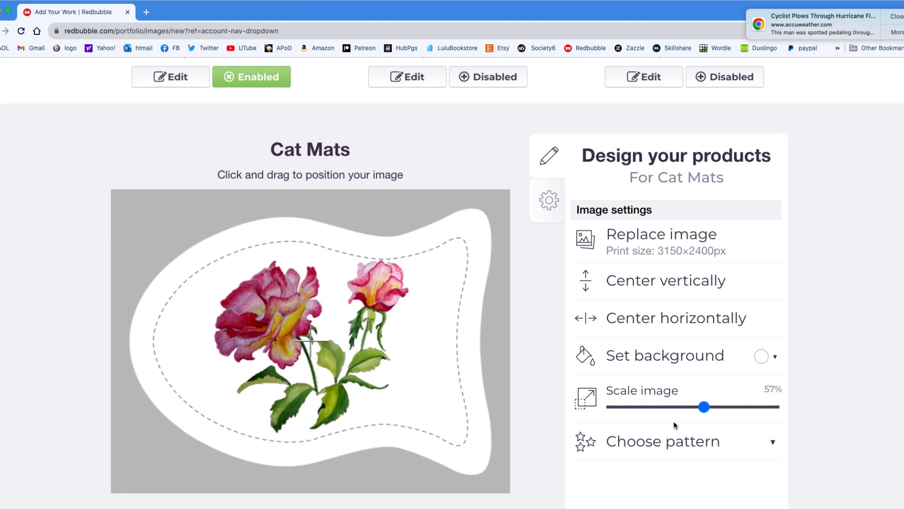
drag(342, 385, 341, 389)
scroll(683, 383, down, 1)
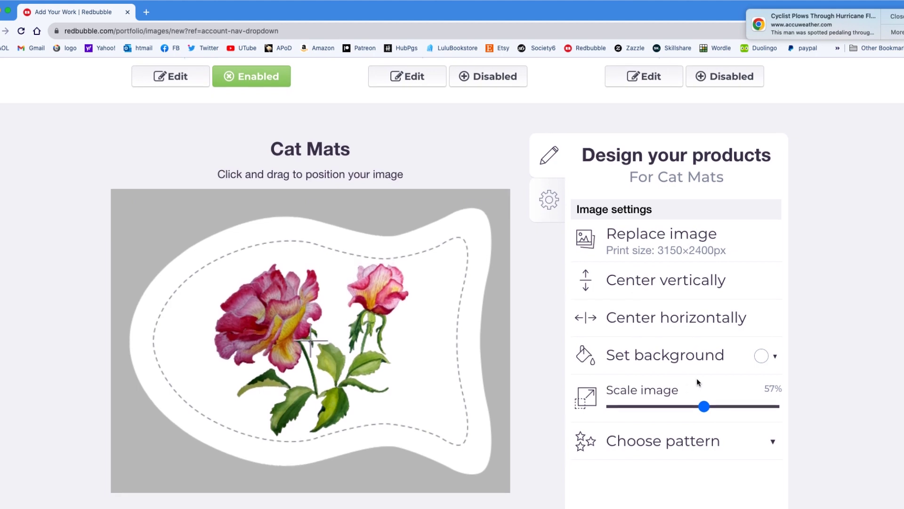
Apply the Cat Mats image changes and enable the product.
scroll(698, 384, down, 4)
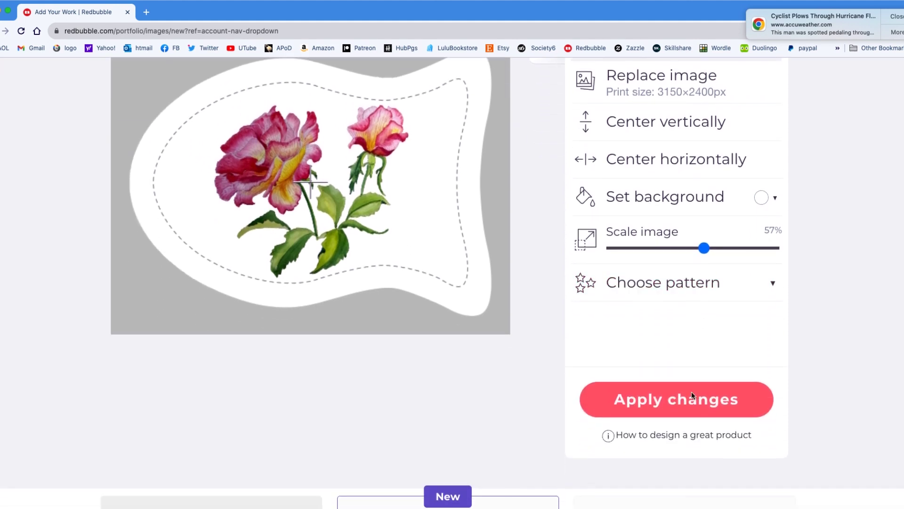
scroll(684, 406, down, 10)
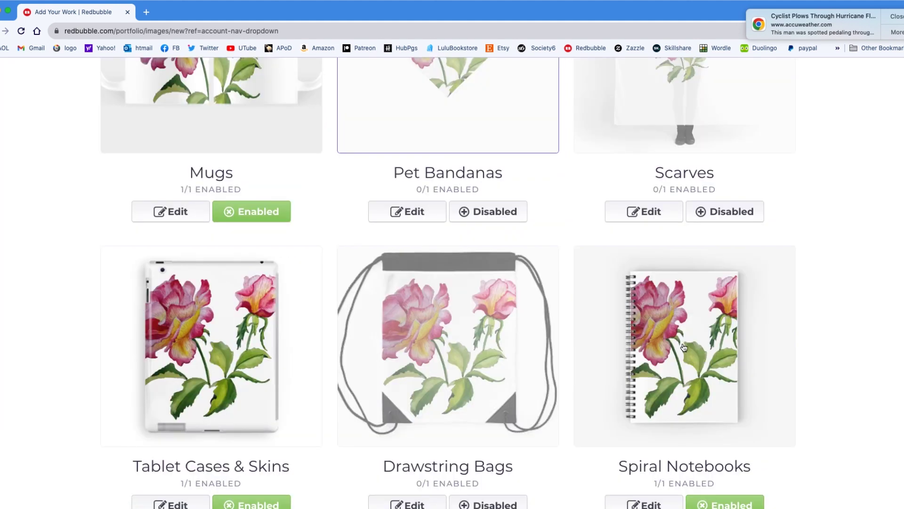
scroll(684, 347, up, 7)
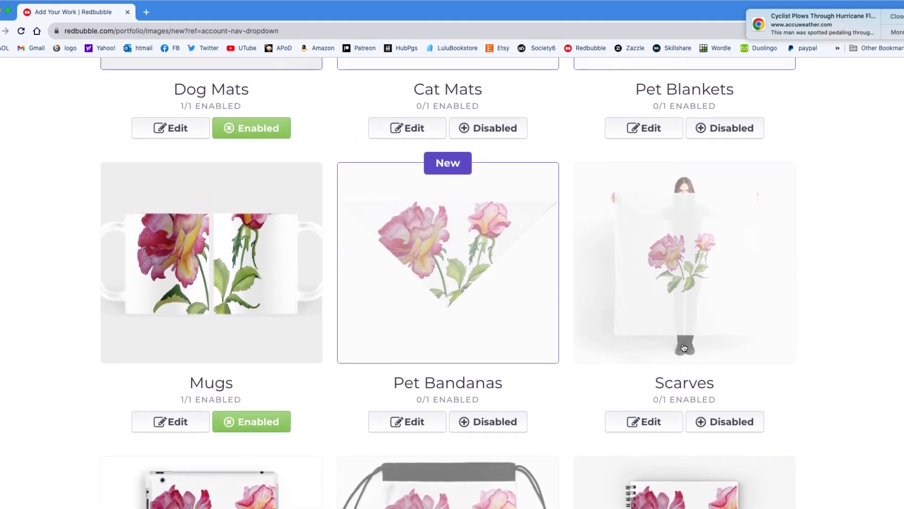
scroll(684, 347, up, 3)
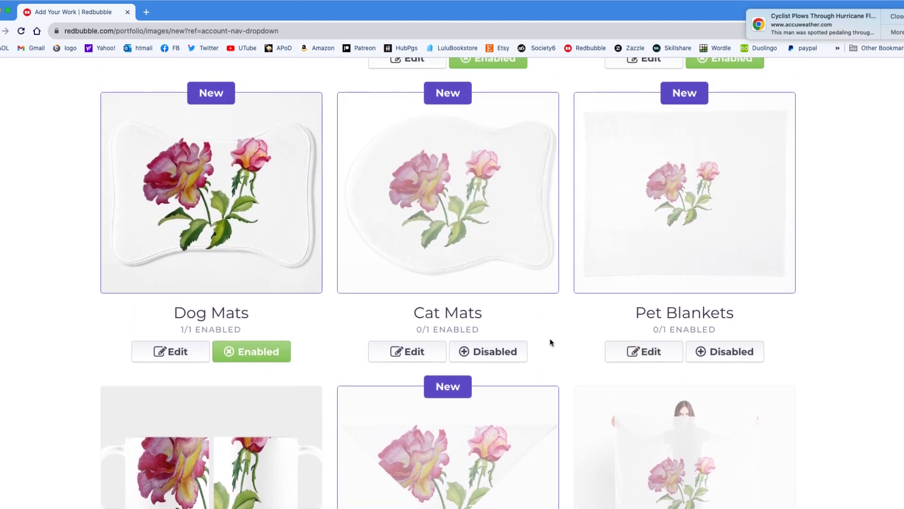
click(489, 352)
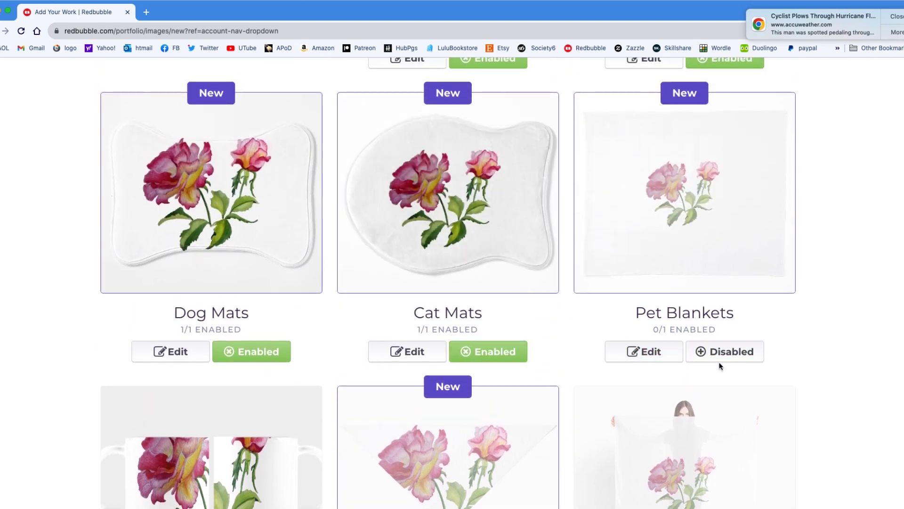
Repeat the rose in an offset grid pattern on the Pet Blankets product.
click(655, 352)
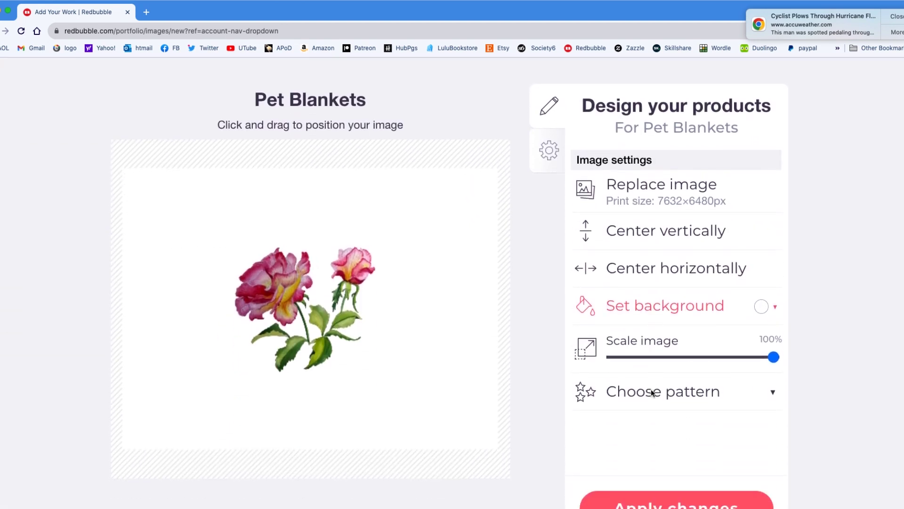
click(683, 360)
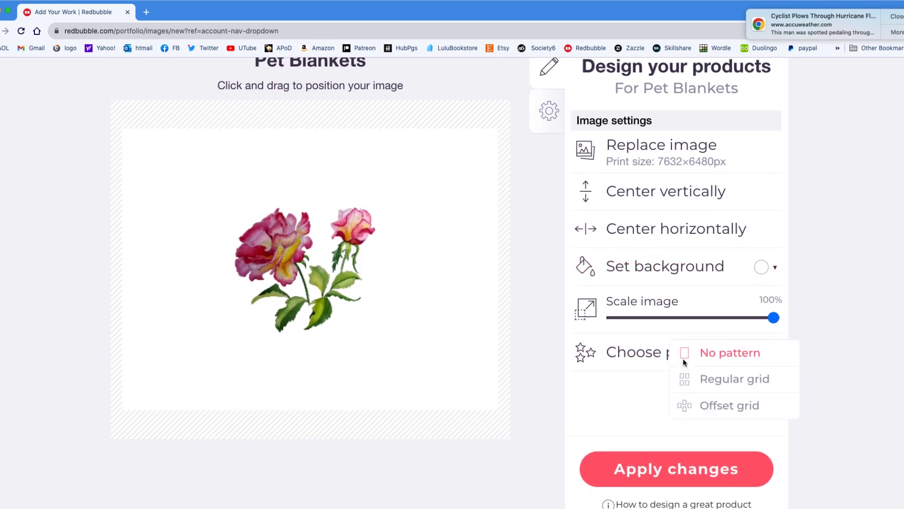
click(716, 406)
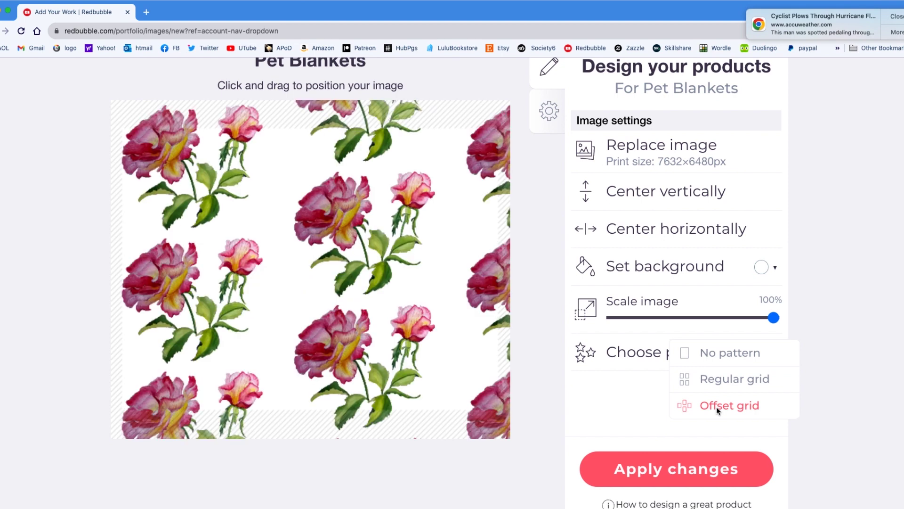
Scale the rose pattern on Pet Blankets down to 73% and shift it horizontally to center the three flower columns.
drag(771, 320, 727, 317)
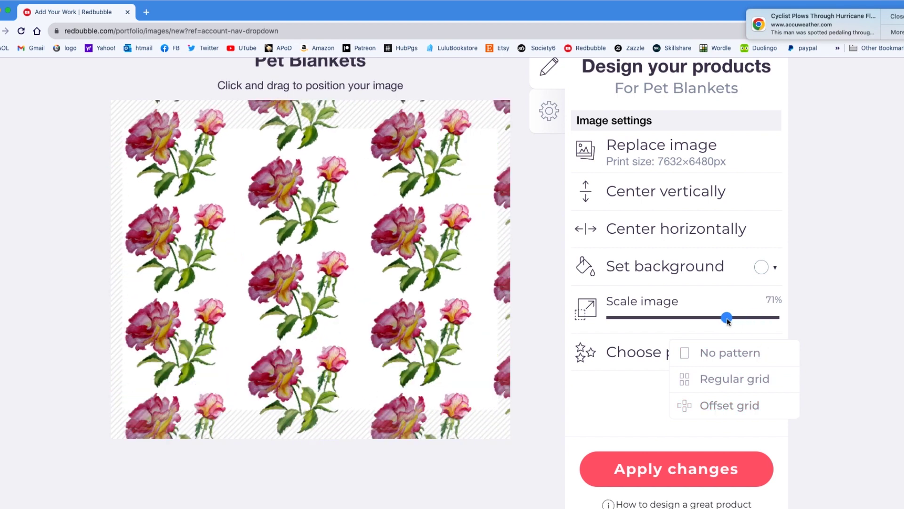
drag(449, 303, 441, 309)
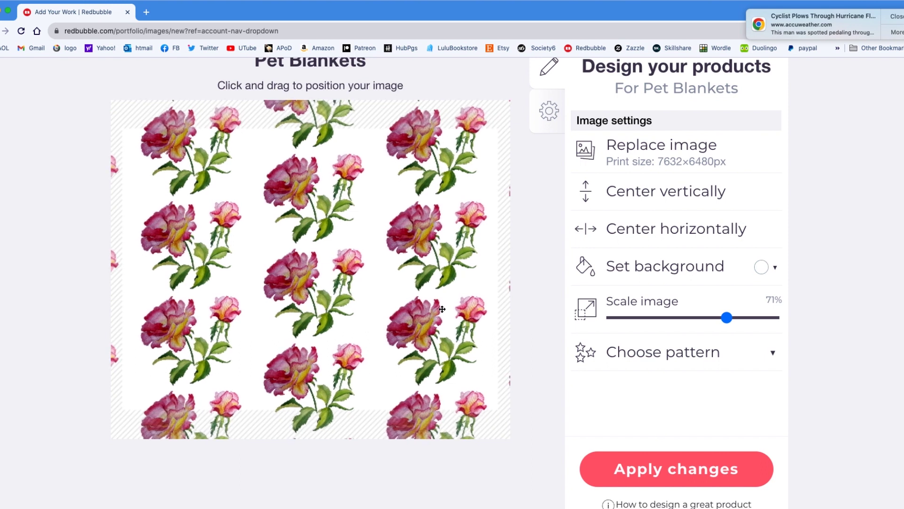
drag(727, 320, 730, 319)
drag(462, 306, 442, 305)
Apply the Pet Blankets pattern changes and enable the product.
click(676, 469)
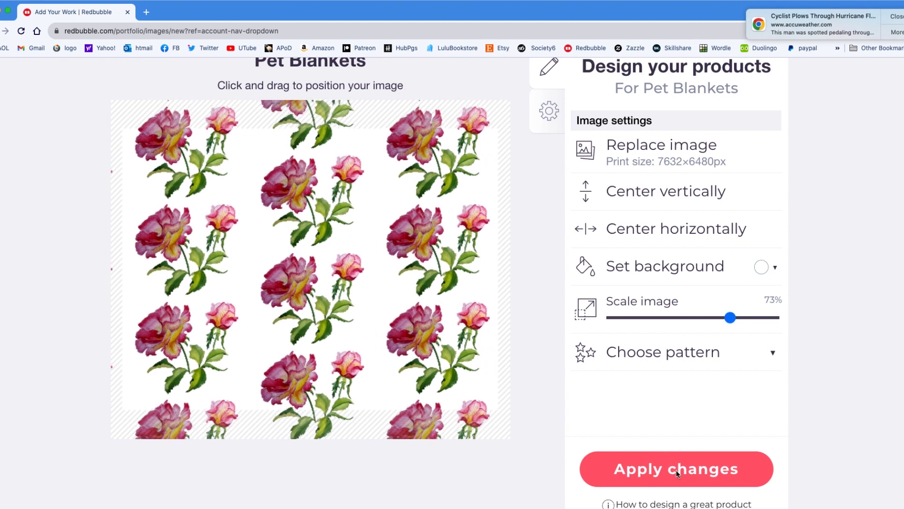
scroll(560, 363, up, 6)
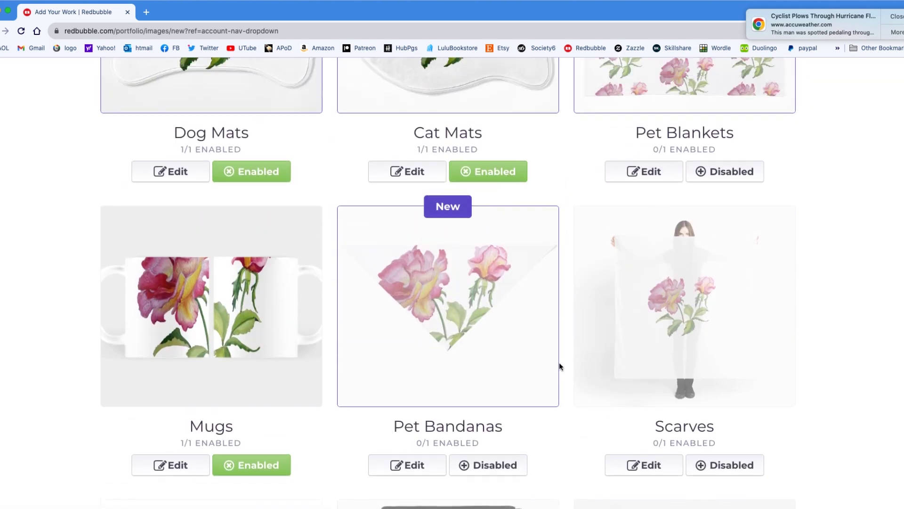
click(723, 334)
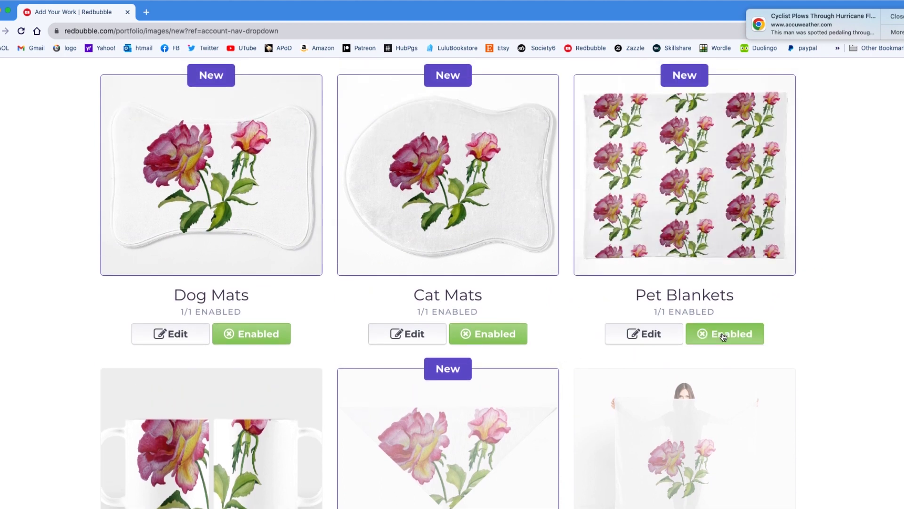
Move the rose on Mugs down so both blossoms fit the printable band, reduce its size to 74%, and nudge it slightly right.
scroll(565, 390, down, 5)
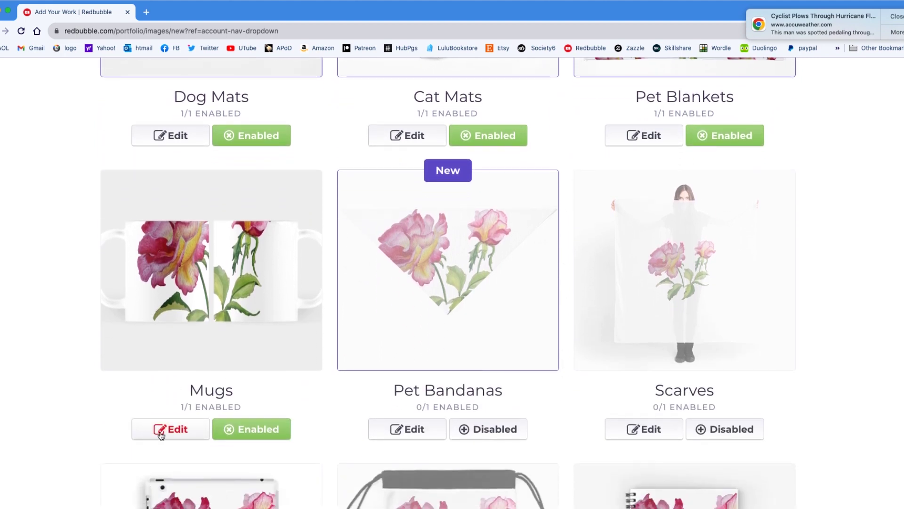
click(160, 434)
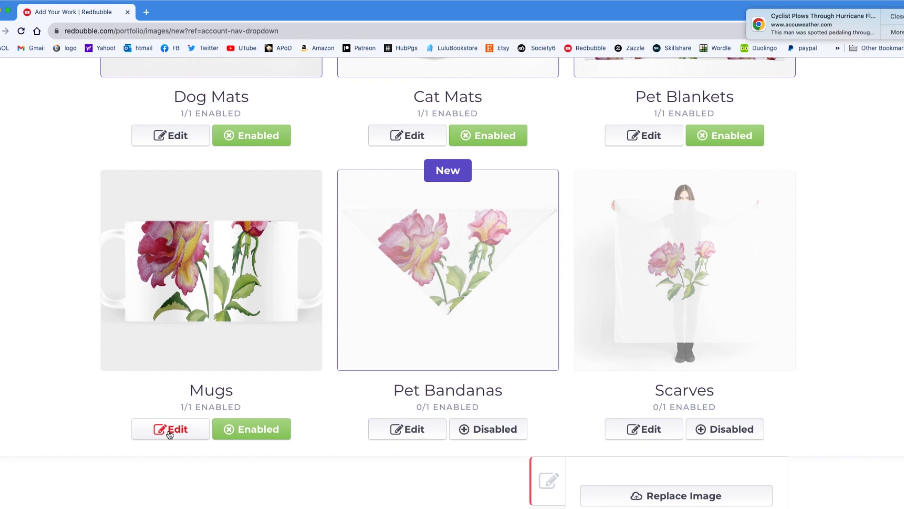
scroll(368, 425, down, 8)
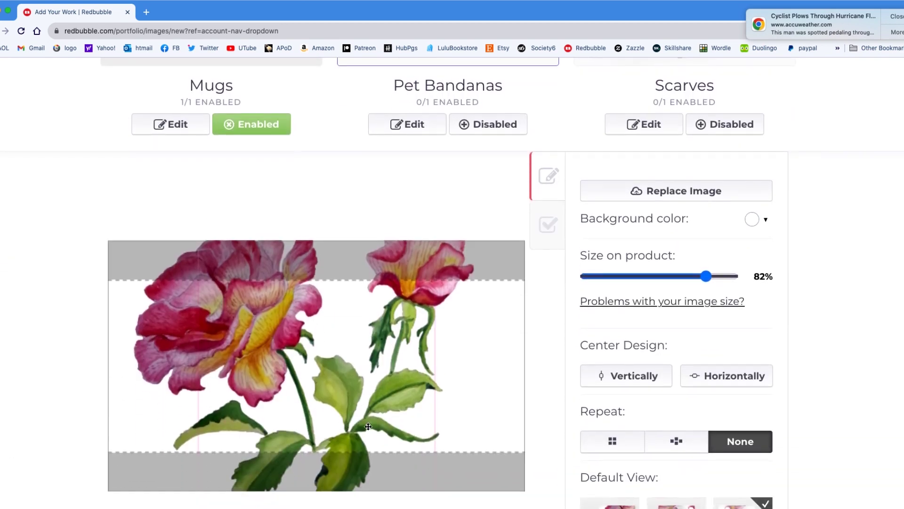
drag(355, 324, 356, 381)
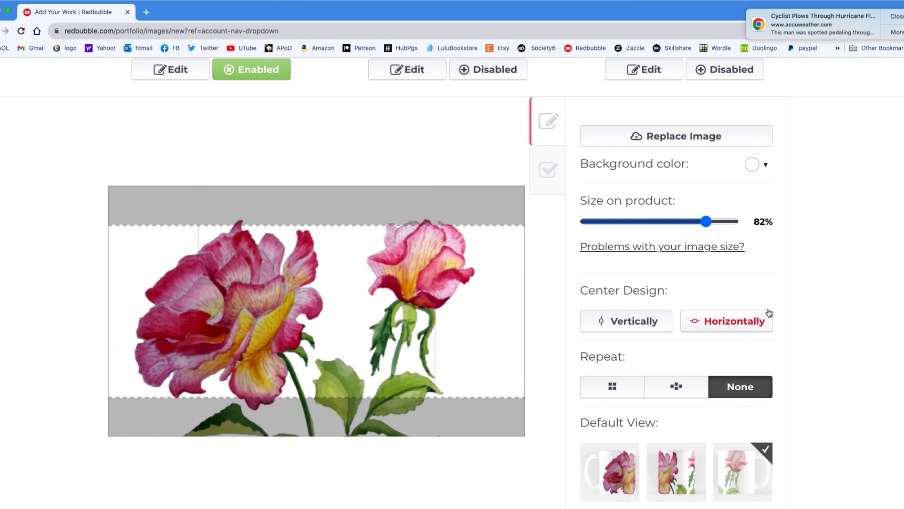
drag(705, 222, 695, 221)
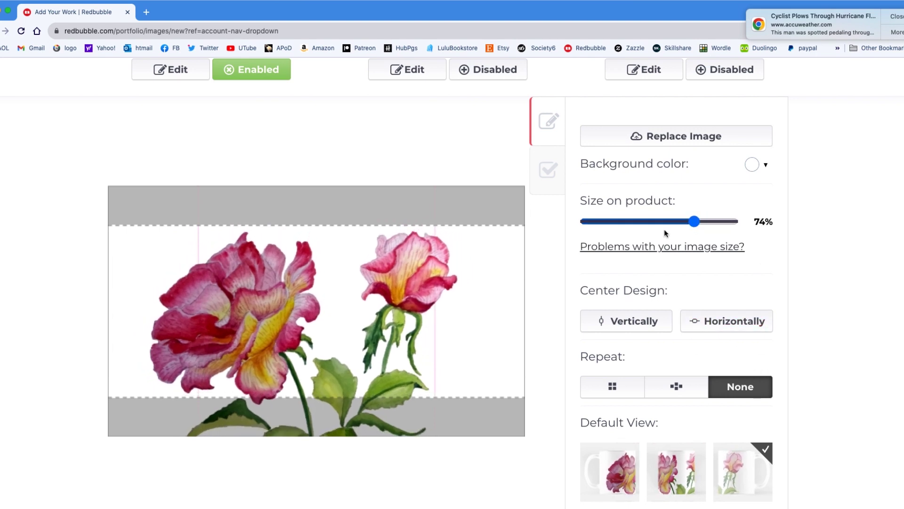
drag(346, 305, 350, 302)
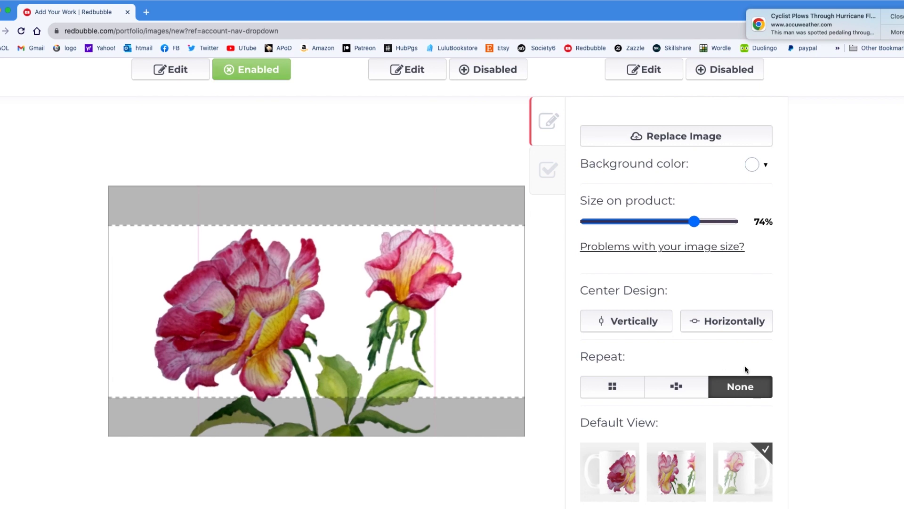
Apply the image changes to the Mugs product.
scroll(758, 363, down, 3)
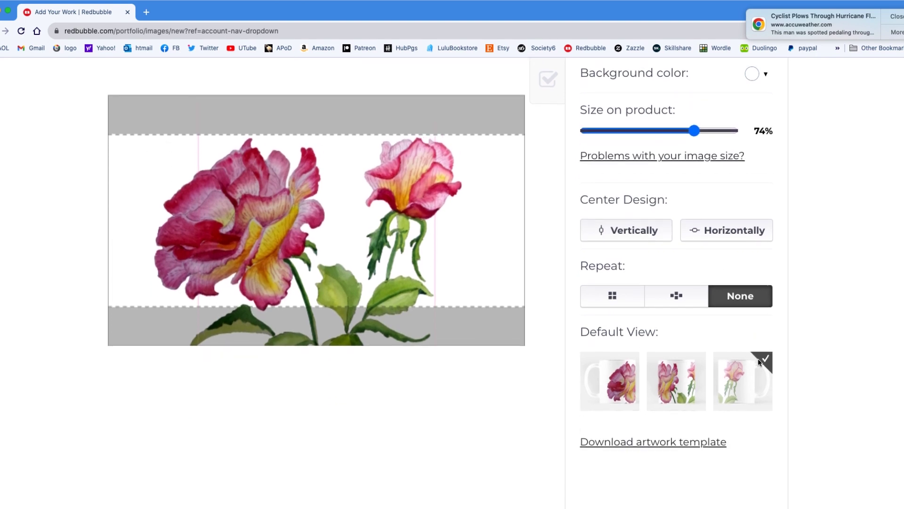
scroll(759, 363, down, 5)
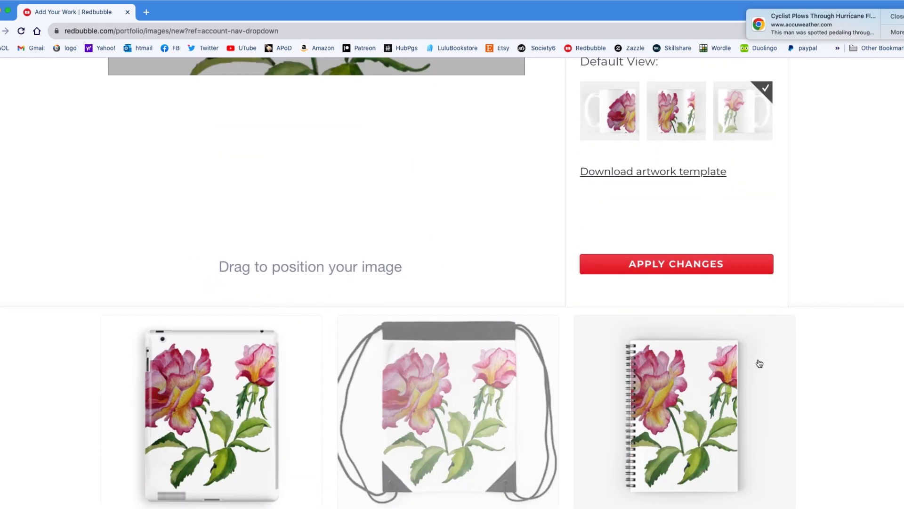
click(689, 272)
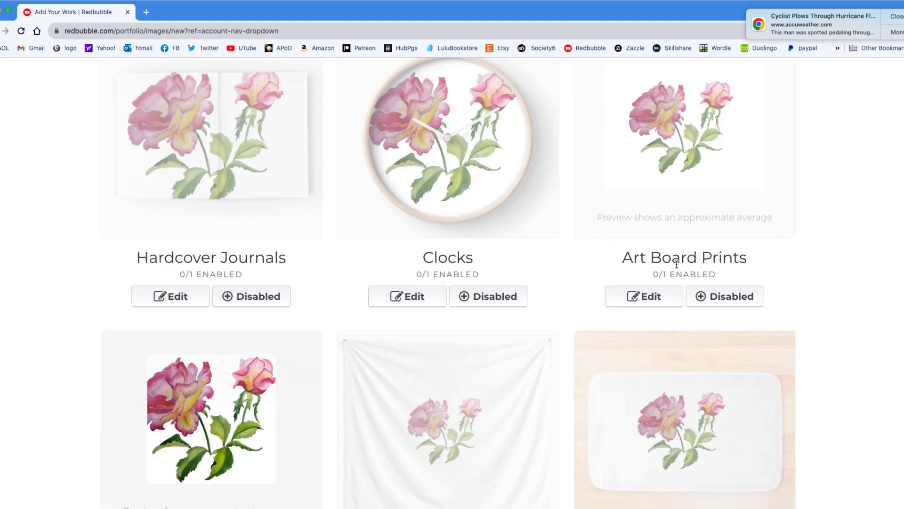
Lay out the rose on Scarves as an offset grid pattern scaled to 60%.
scroll(565, 256, up, 6)
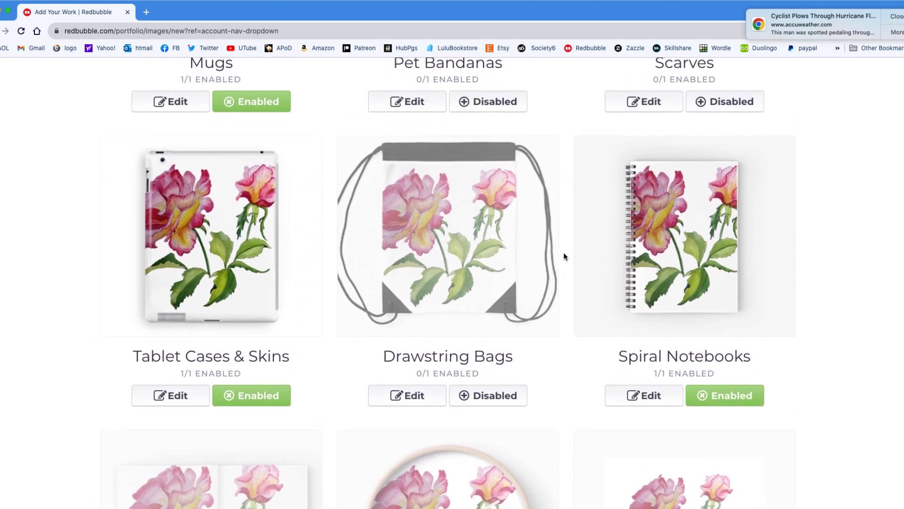
scroll(565, 257, up, 5)
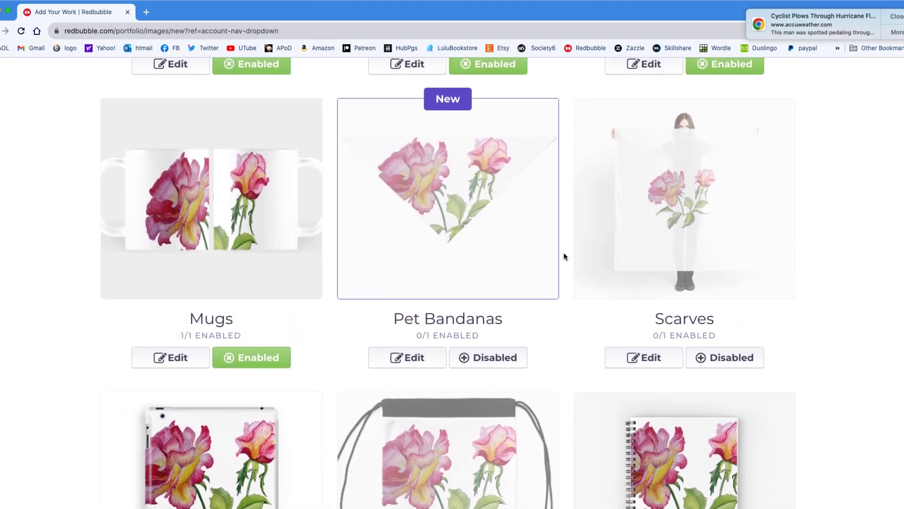
click(659, 359)
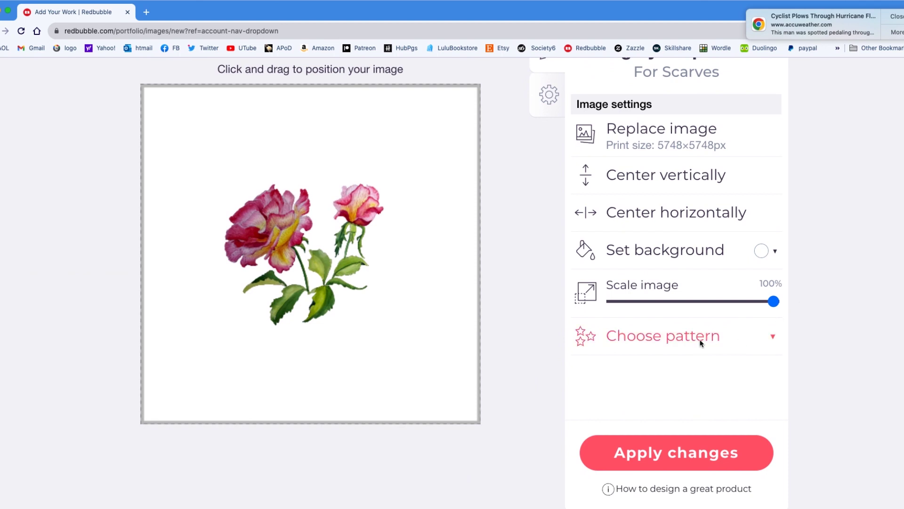
click(700, 340)
click(720, 391)
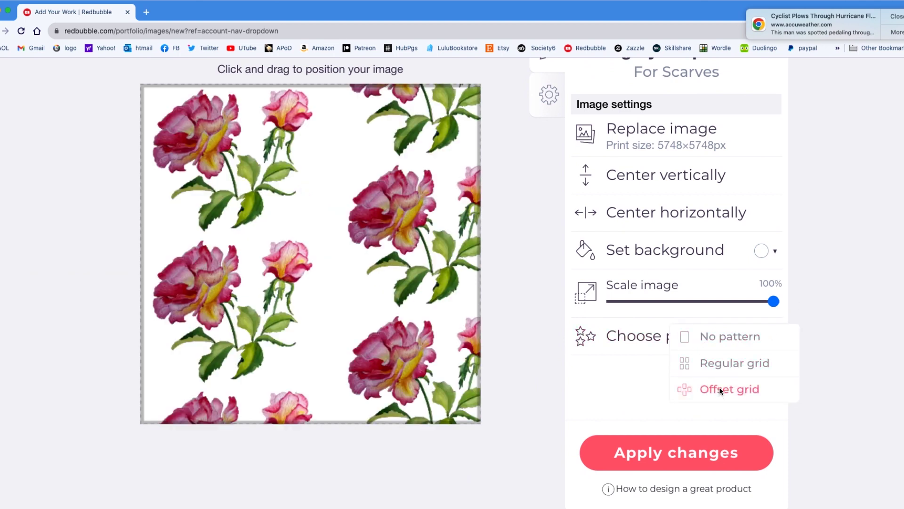
drag(773, 302, 711, 303)
click(704, 330)
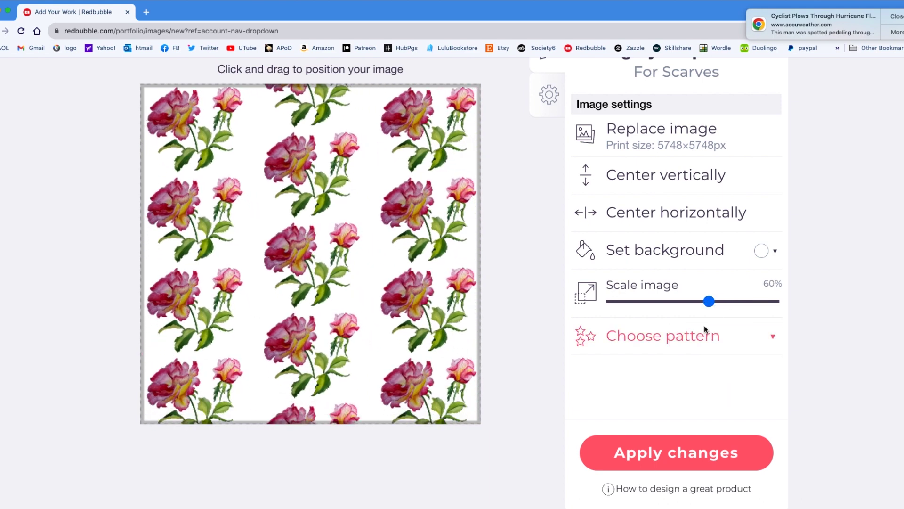
Apply the Scarves pattern changes and enable the product.
click(694, 453)
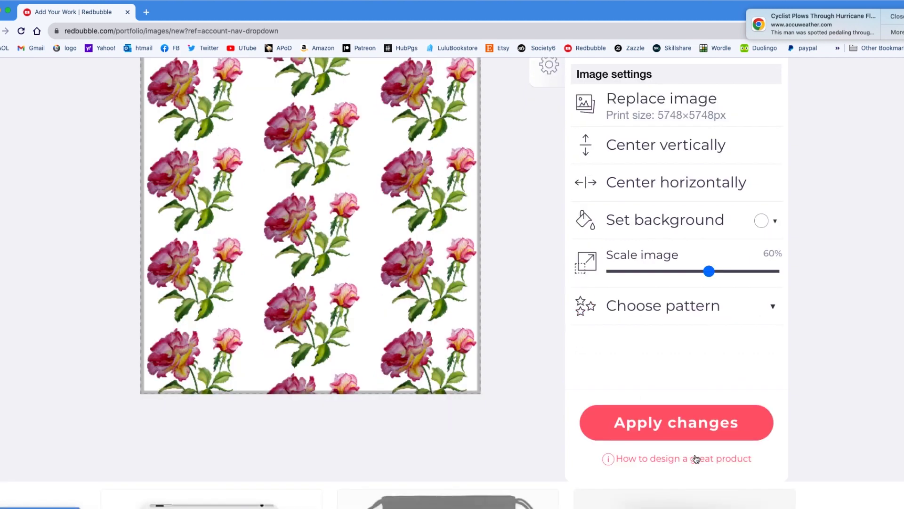
scroll(824, 288, up, 10)
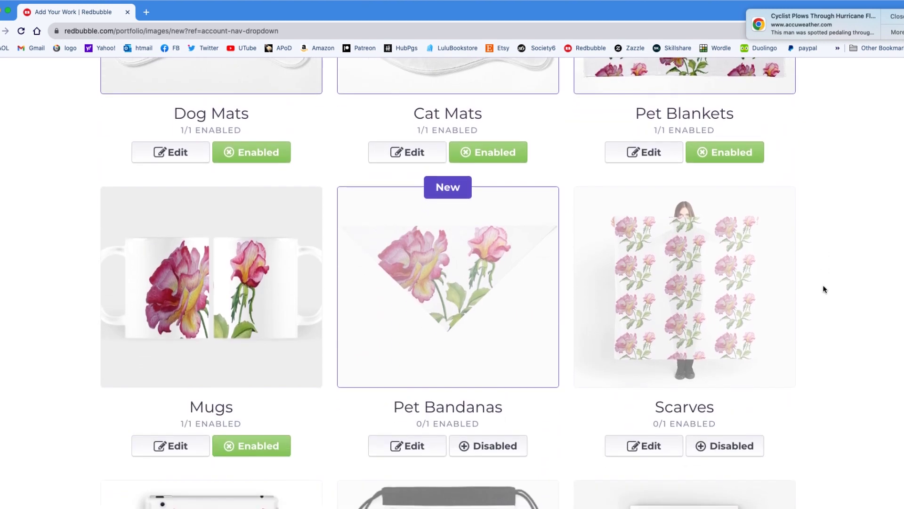
scroll(824, 289, down, 2)
click(735, 387)
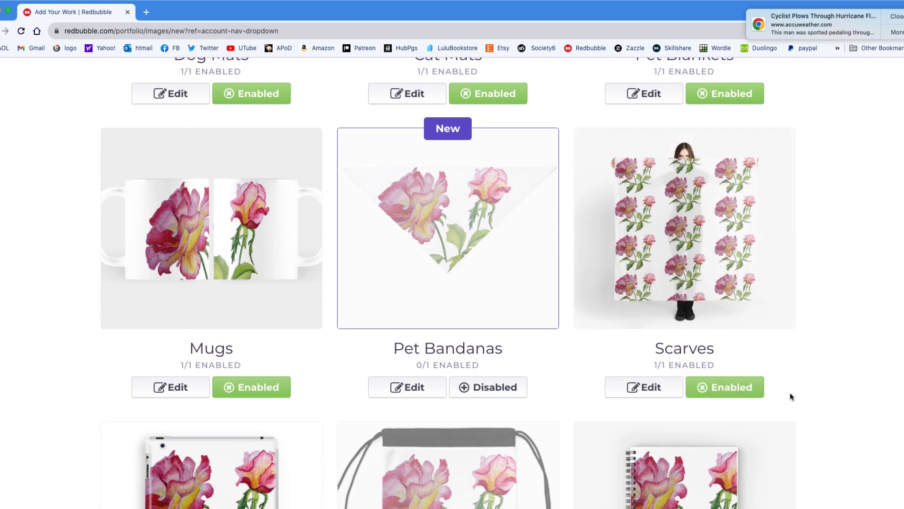
Shift the rose on Tablet Cases & Skins right, scale it to 93% so both blossoms fit, and apply the changes.
scroll(835, 397, down, 5)
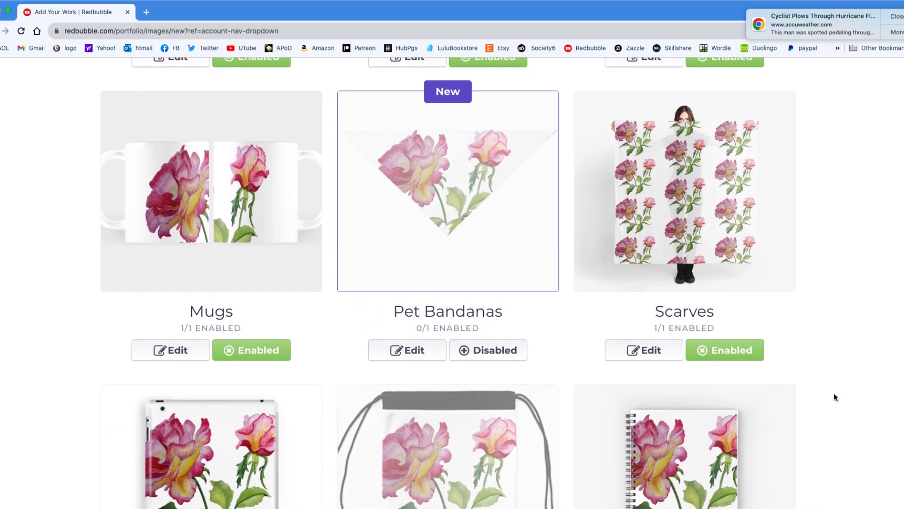
scroll(835, 397, down, 1)
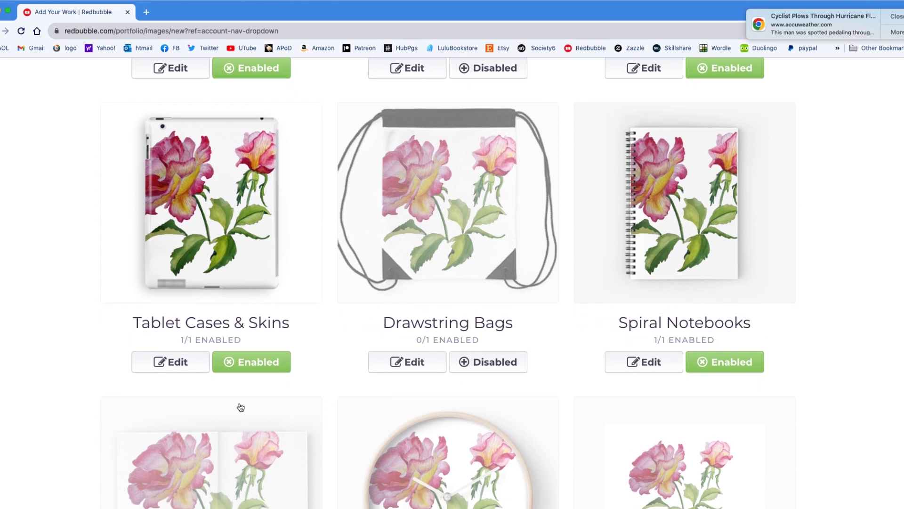
click(177, 361)
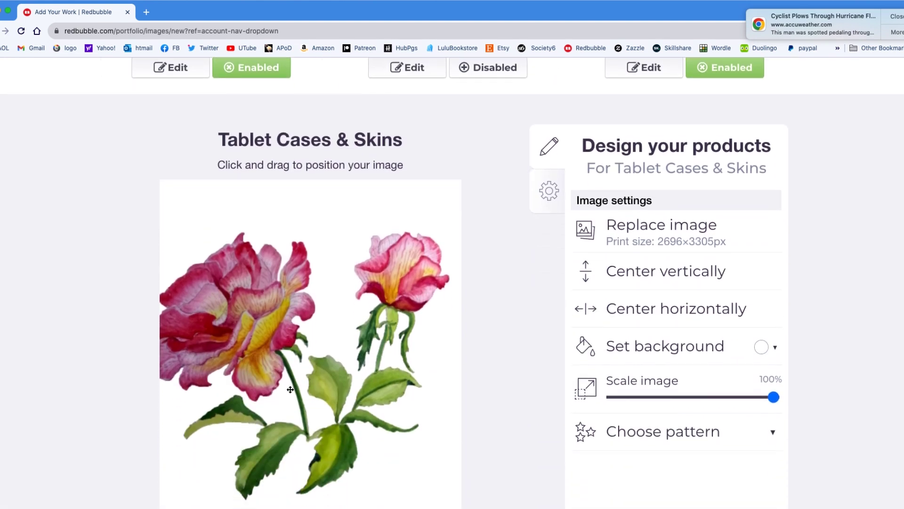
scroll(290, 390, down, 1)
drag(300, 389, 390, 399)
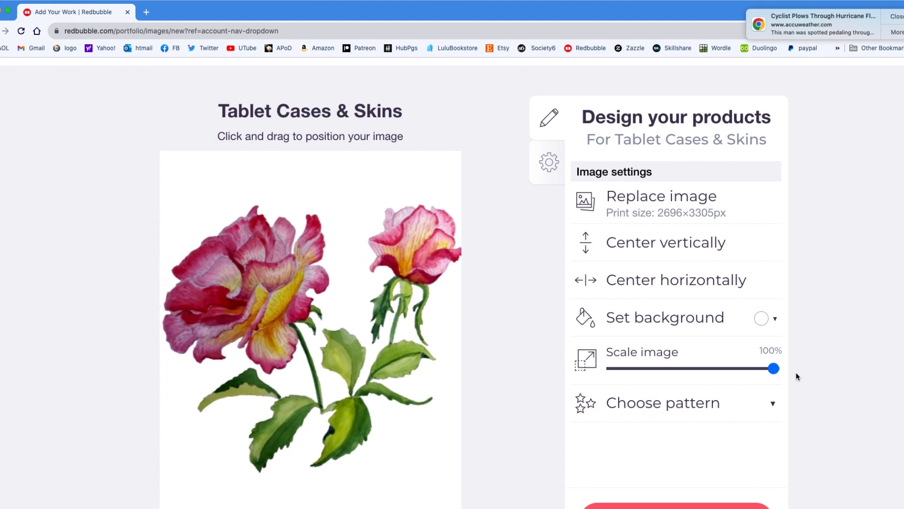
drag(773, 368, 762, 368)
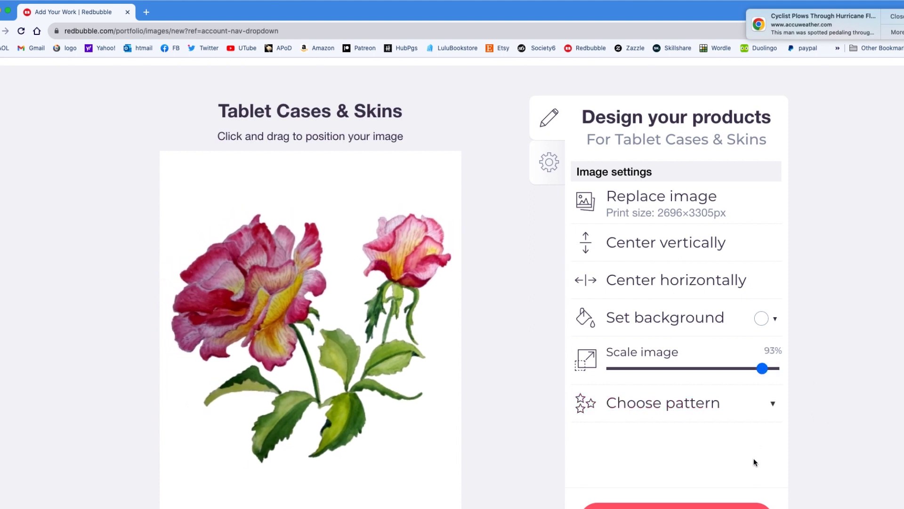
scroll(676, 490, down, 1)
click(676, 490)
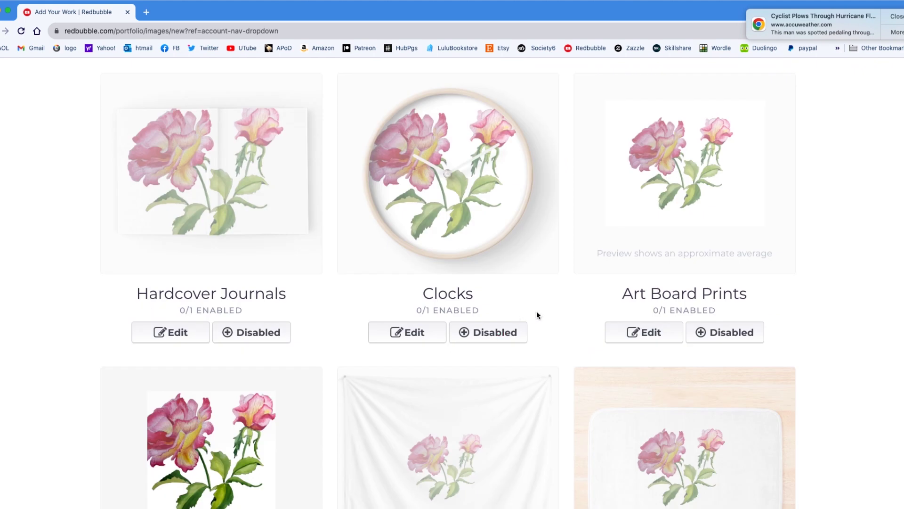
Scale the rose on Drawstring Bags to 78% and reposition it so both blossoms fit inside the printable area.
scroll(538, 310, up, 5)
scroll(539, 315, up, 2)
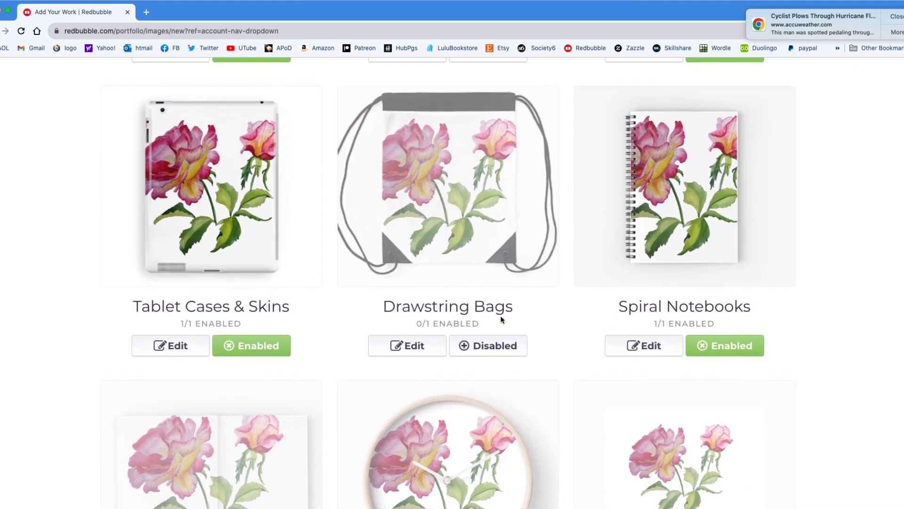
click(407, 346)
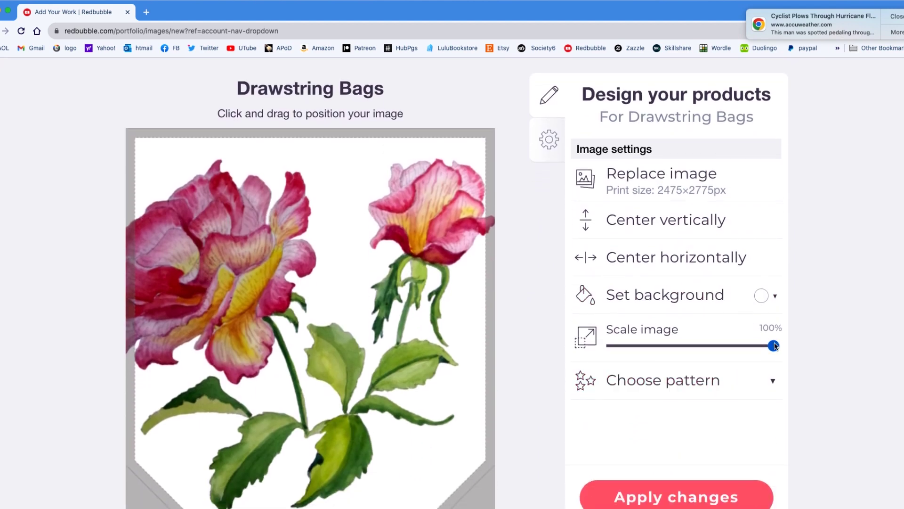
drag(773, 346, 738, 345)
drag(311, 313, 318, 338)
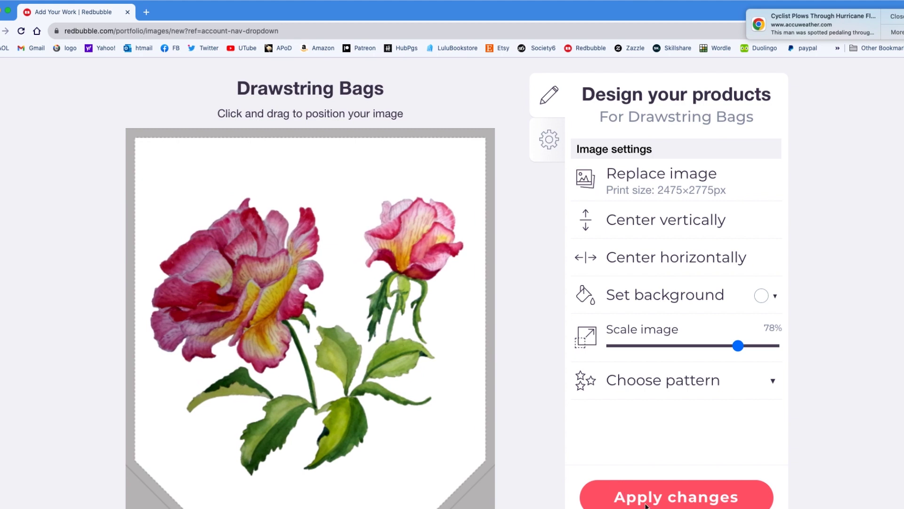
Apply the Drawstring Bags image changes and enable the product.
scroll(657, 507, down, 1)
click(634, 466)
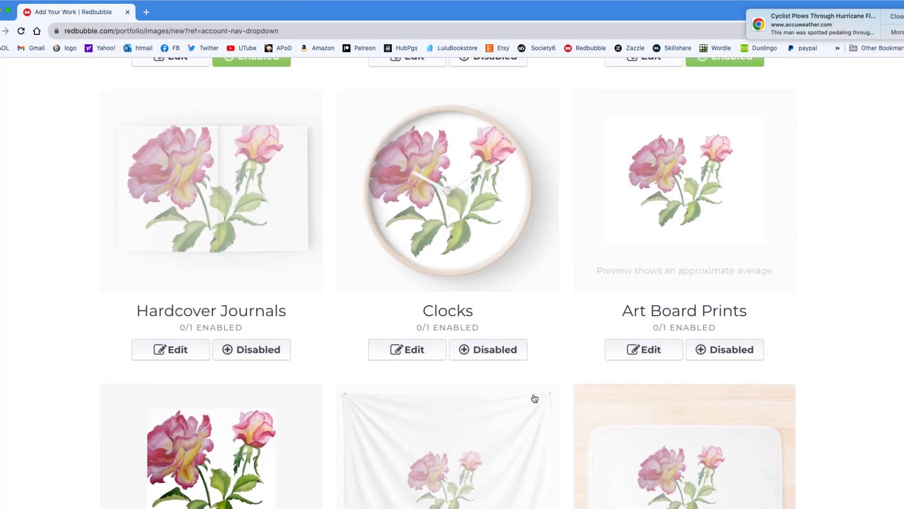
scroll(534, 399, up, 6)
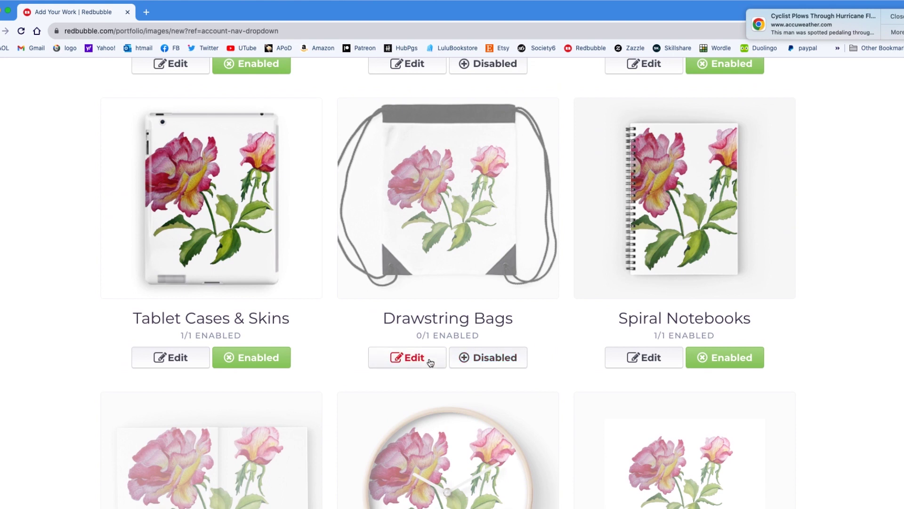
click(488, 358)
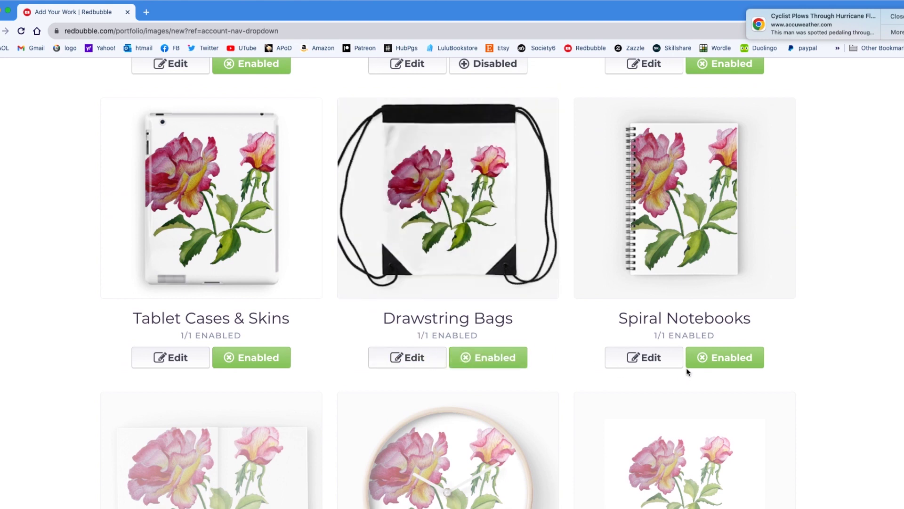
Scale the rose on Spiral Notebooks to 71% and shift it right to bring the whole large blossom onto the cover.
click(644, 358)
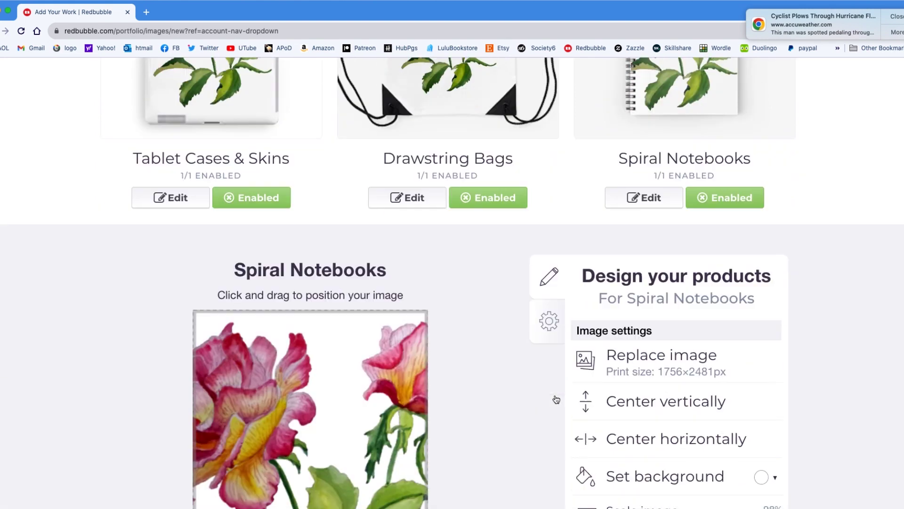
scroll(557, 400, down, 5)
drag(769, 320, 727, 319)
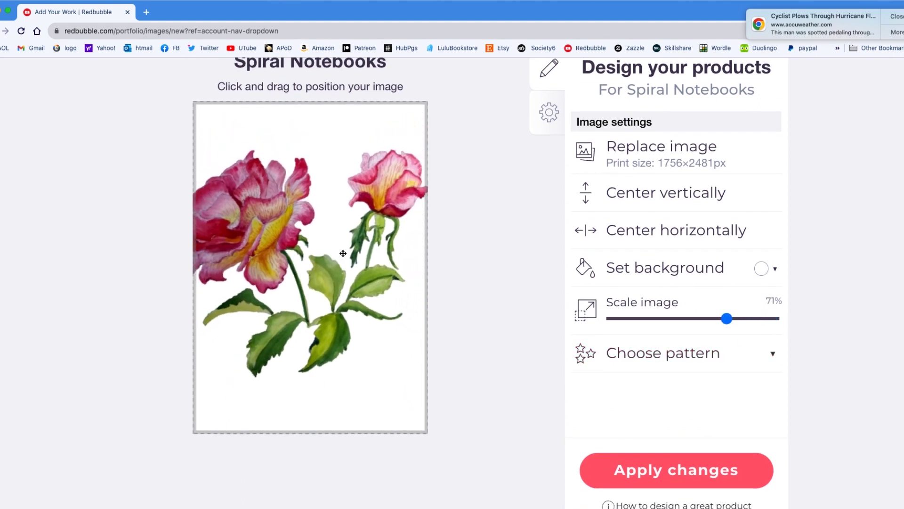
drag(321, 282, 349, 290)
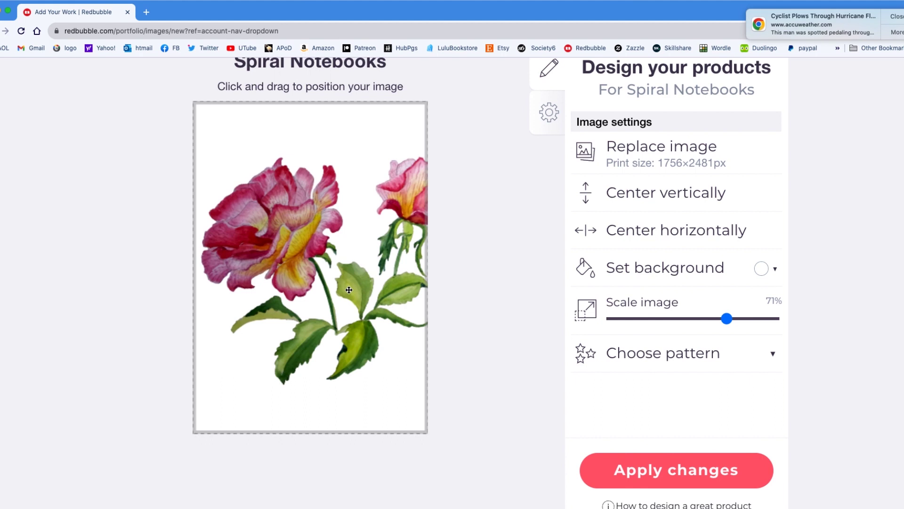
drag(349, 289, 351, 289)
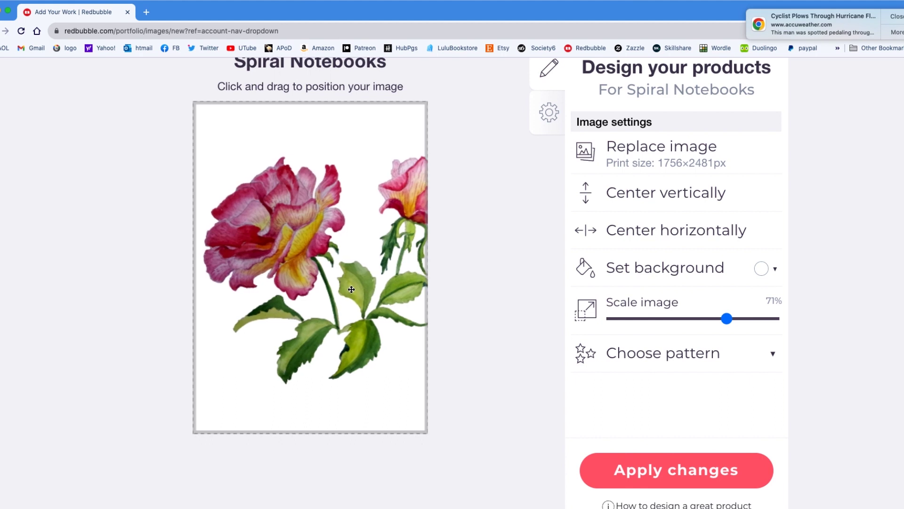
Turn the Spiral Notebooks rose into a regular grid pattern scaled to 32% and nudge it slightly down.
click(685, 355)
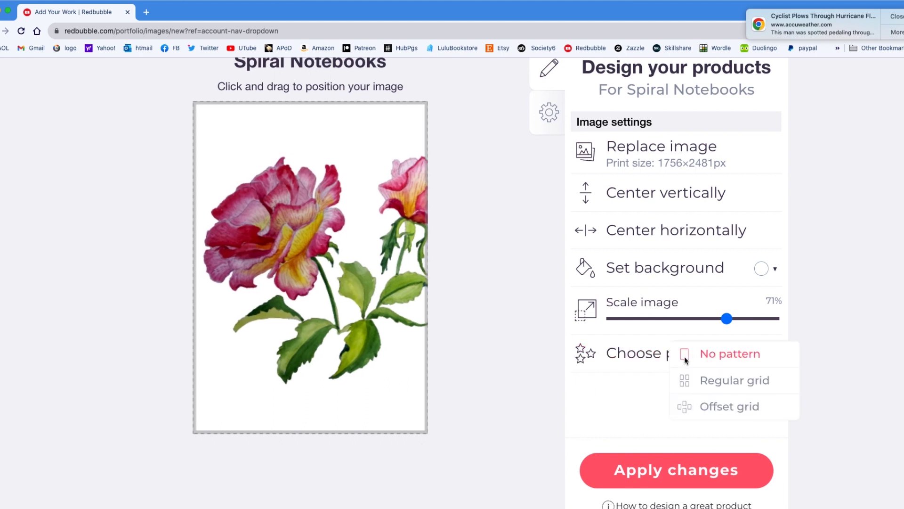
click(707, 383)
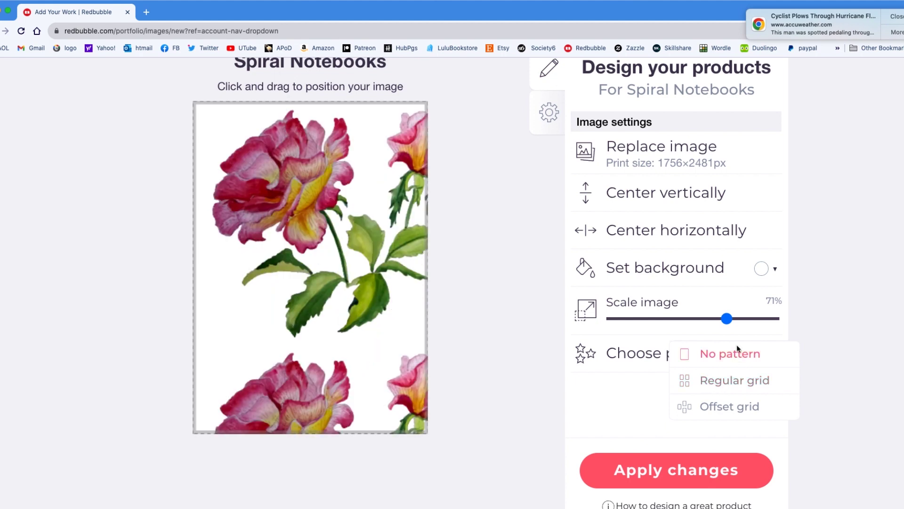
drag(727, 318, 664, 320)
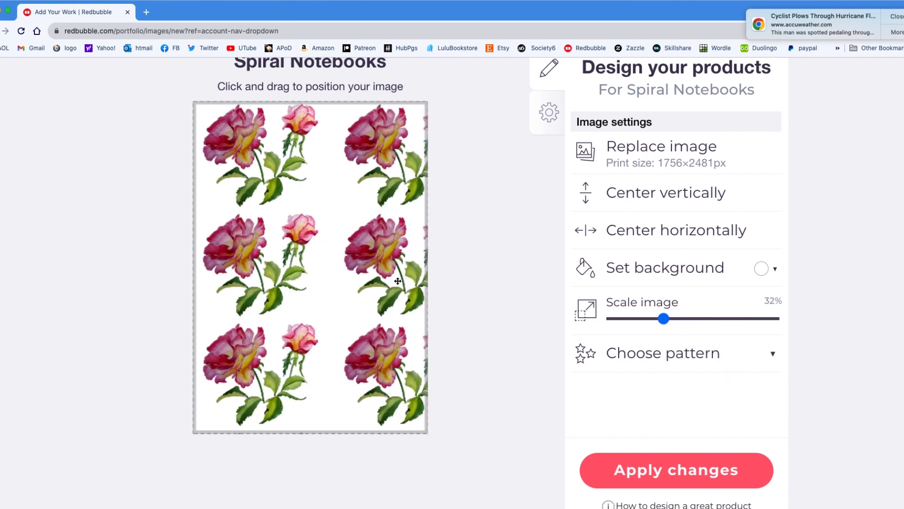
drag(377, 251, 379, 257)
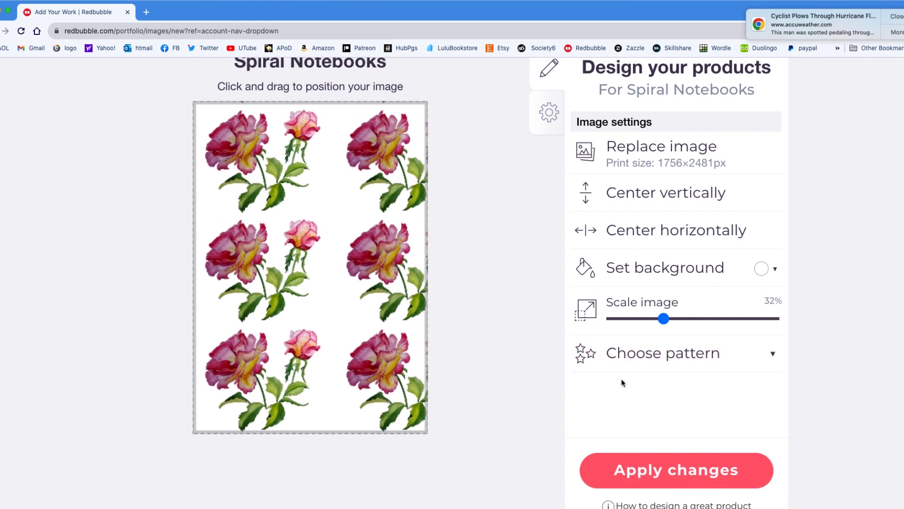
Try the other pattern options on Spiral Notebooks, keep the regular grid at 32%, and apply the changes.
click(700, 365)
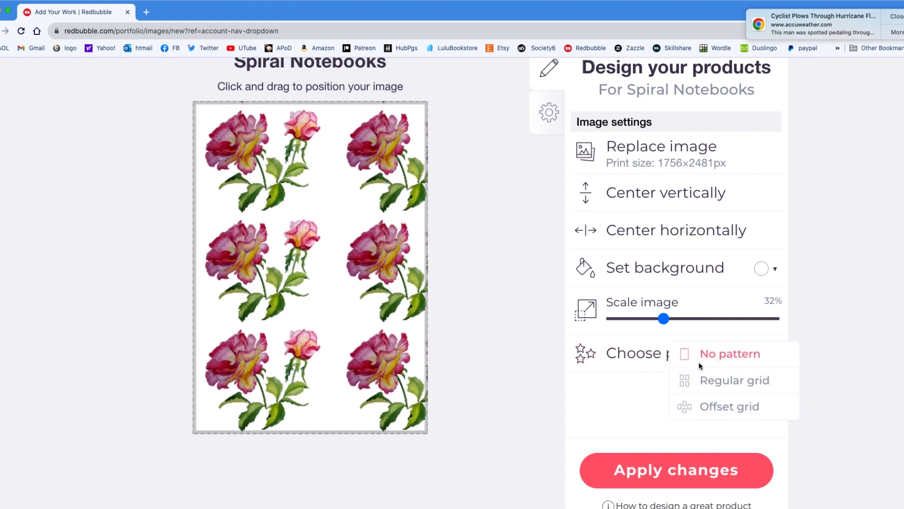
click(708, 408)
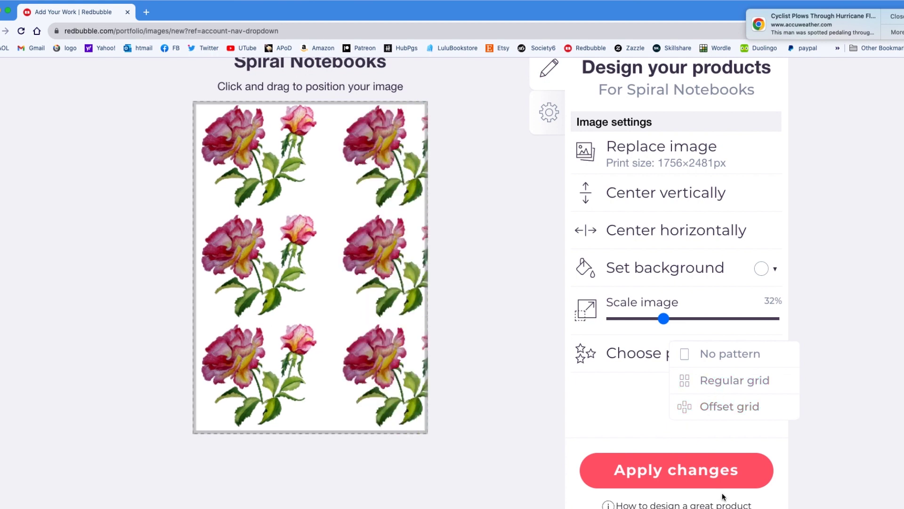
click(684, 474)
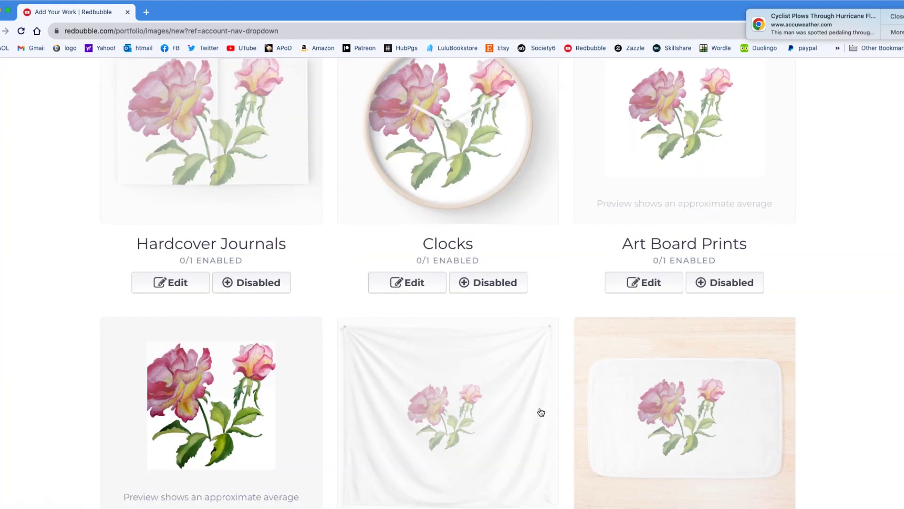
scroll(540, 411, up, 5)
scroll(540, 411, up, 3)
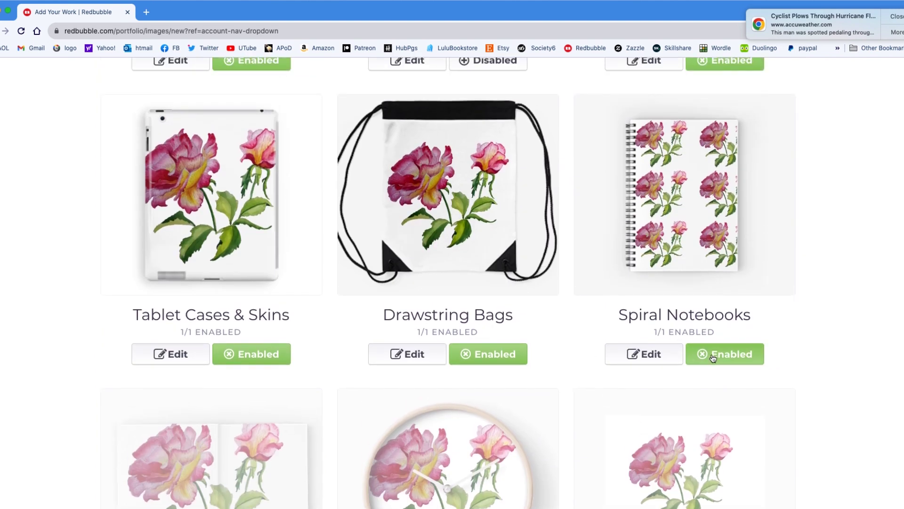
Move the rose on Hardcover Journals down so both blossoms sit fully inside the printable cover area.
scroll(598, 424, down, 7)
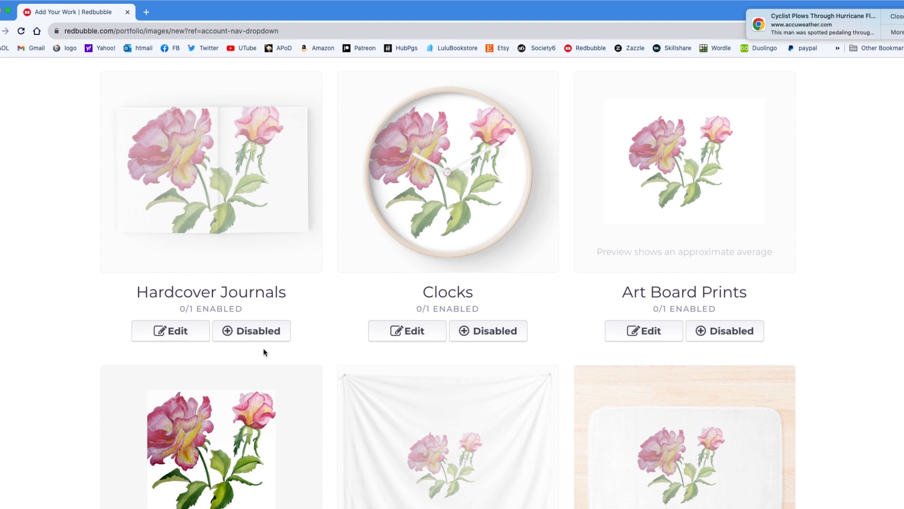
click(170, 331)
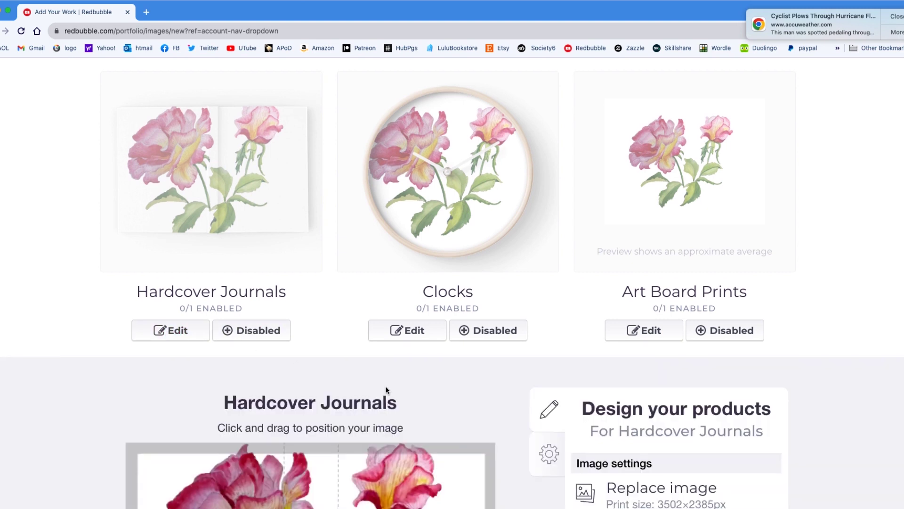
scroll(387, 390, down, 8)
scroll(386, 390, up, 2)
drag(367, 260, 373, 292)
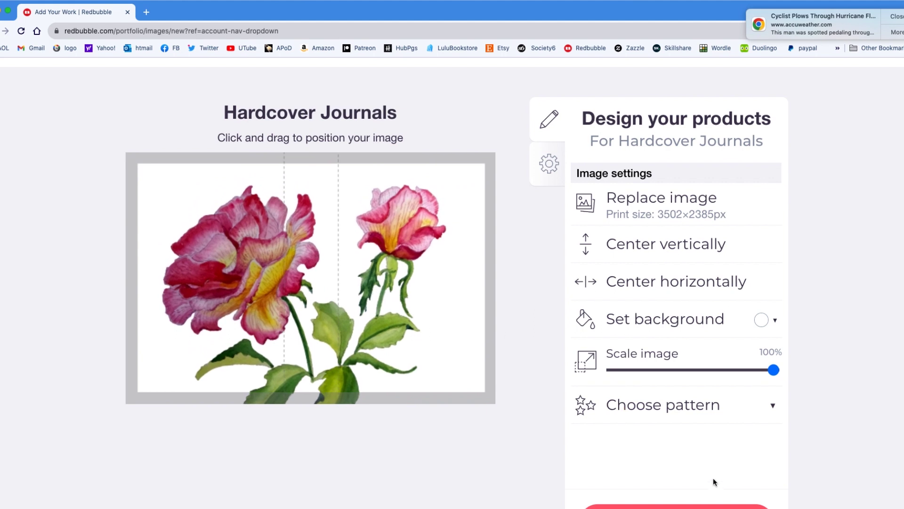
Apply the Hardcover Journals image changes and enable that product.
scroll(713, 478, down, 3)
click(678, 479)
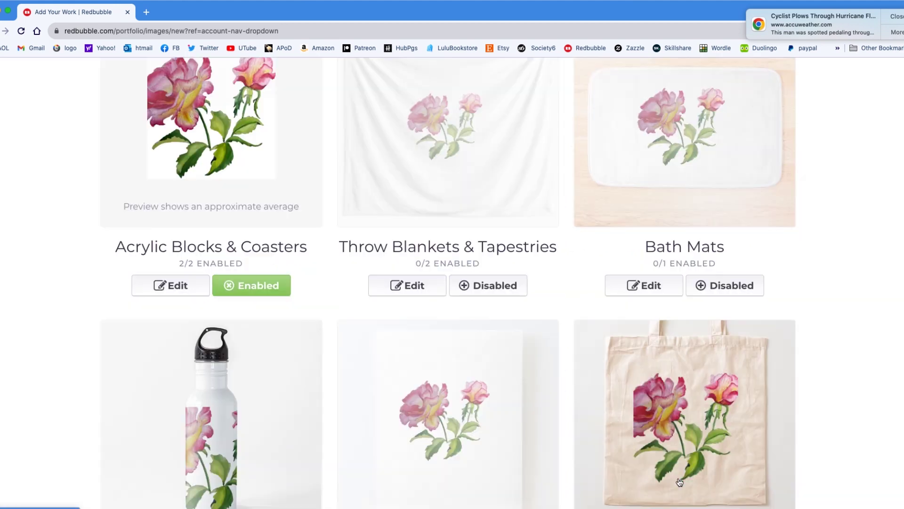
scroll(400, 408, up, 7)
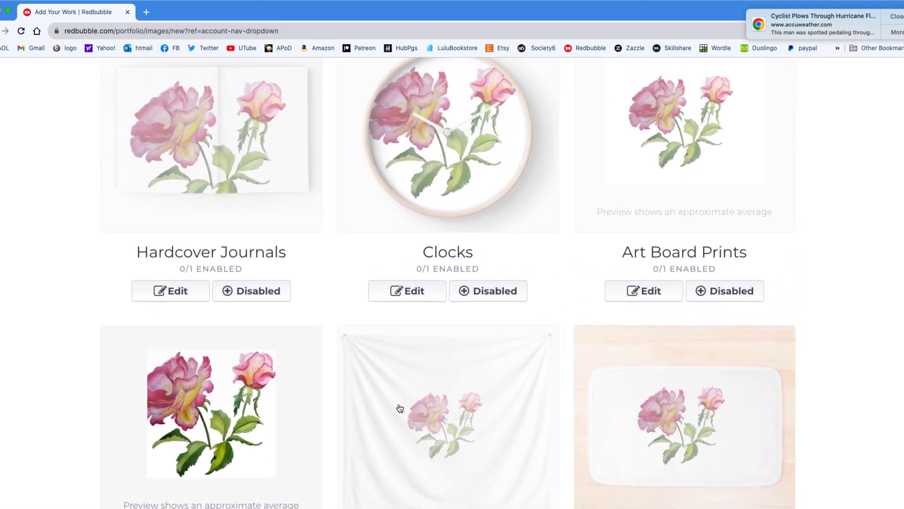
click(267, 354)
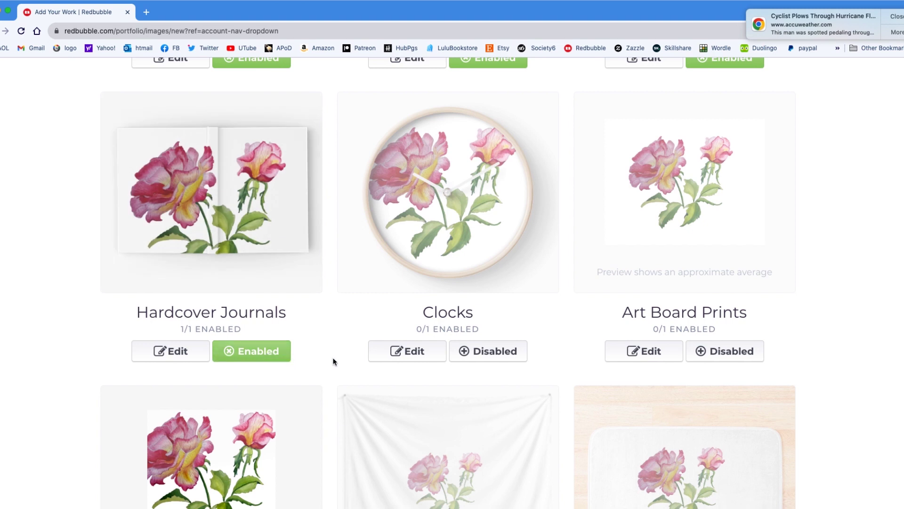
Scale the rose on Clocks to 80% so both blossoms fit inside the dial, and apply the changes.
click(415, 362)
scroll(485, 409, down, 5)
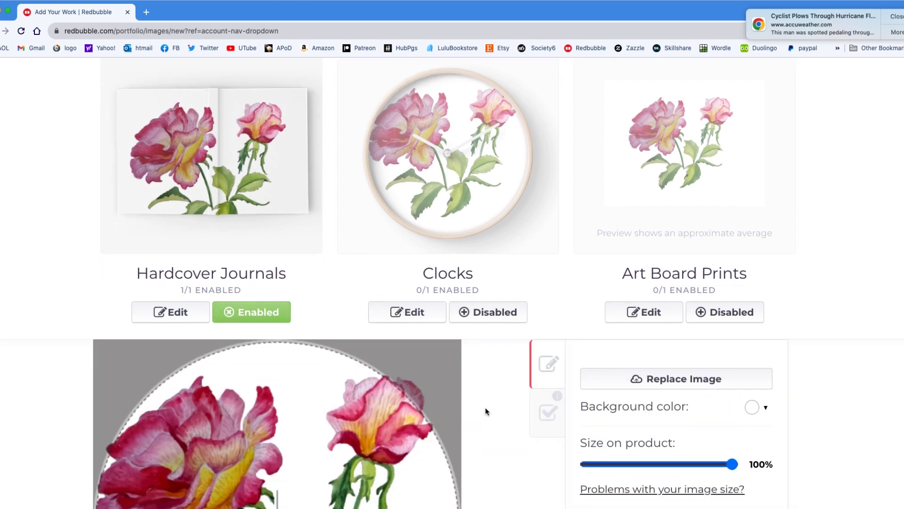
drag(732, 339, 703, 339)
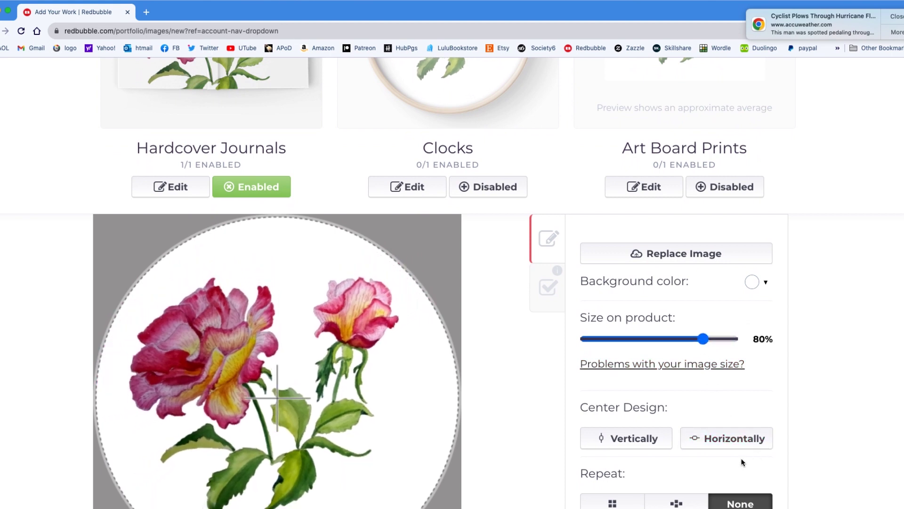
scroll(717, 467, down, 3)
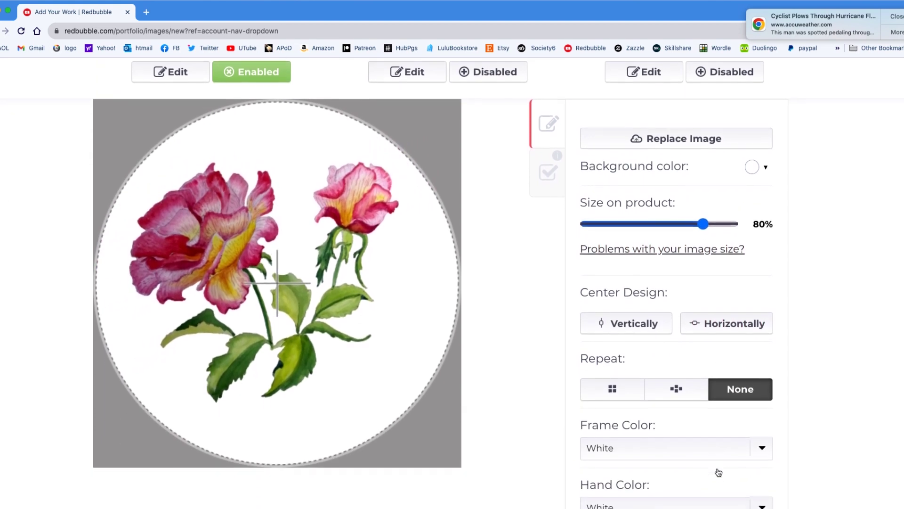
scroll(719, 472, down, 2)
scroll(716, 472, down, 1)
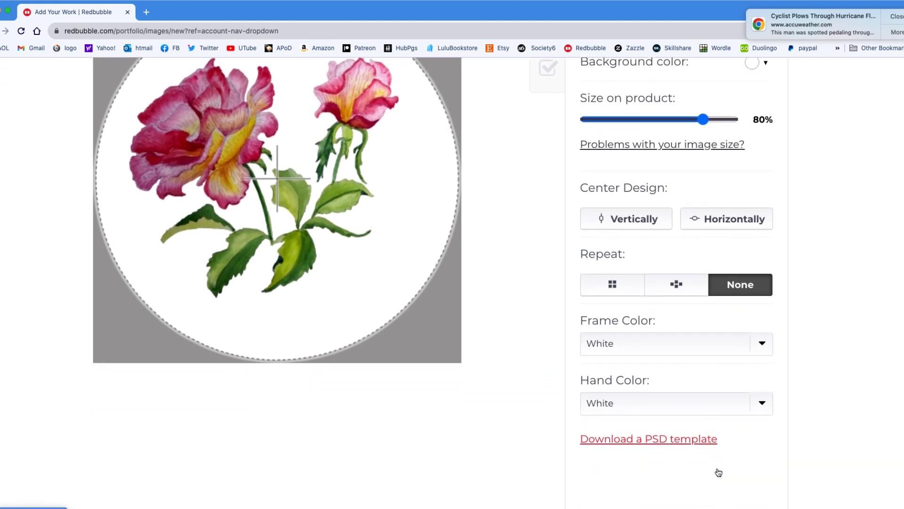
scroll(660, 447, down, 2)
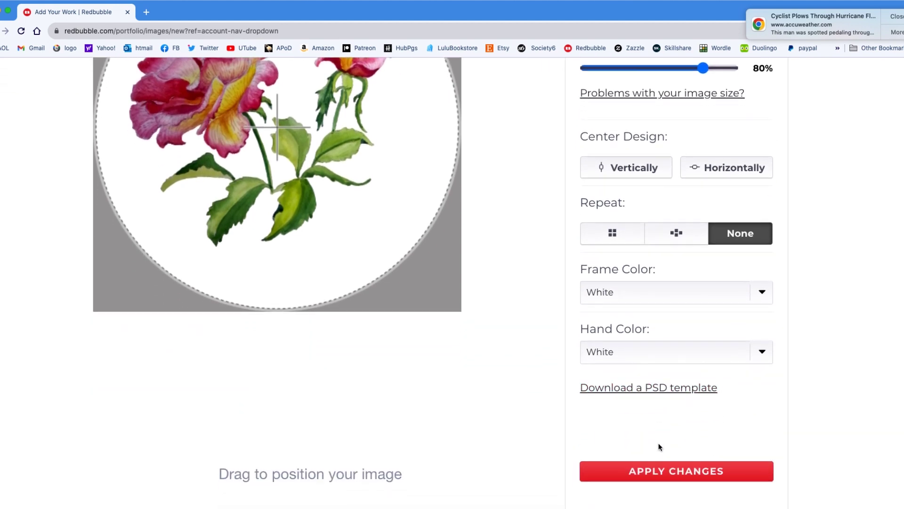
click(680, 432)
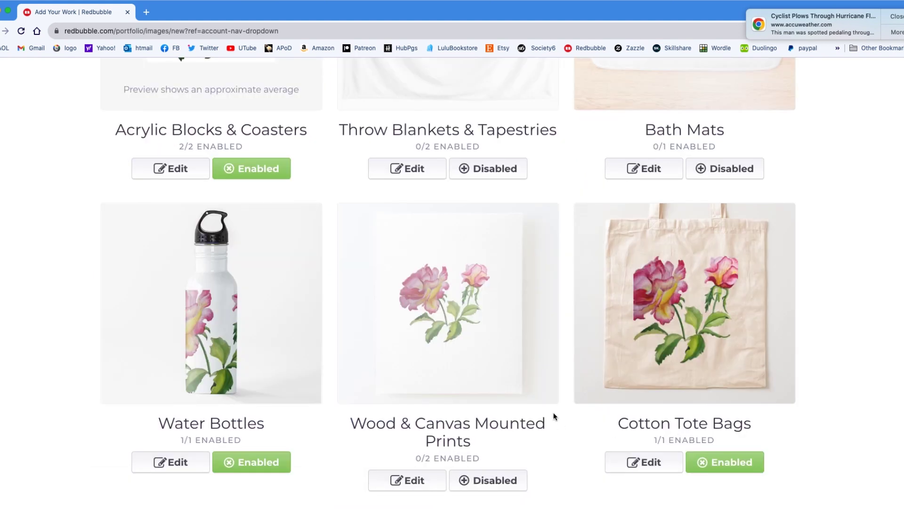
Enable the Clocks and Art Board Prints products.
scroll(555, 416, up, 10)
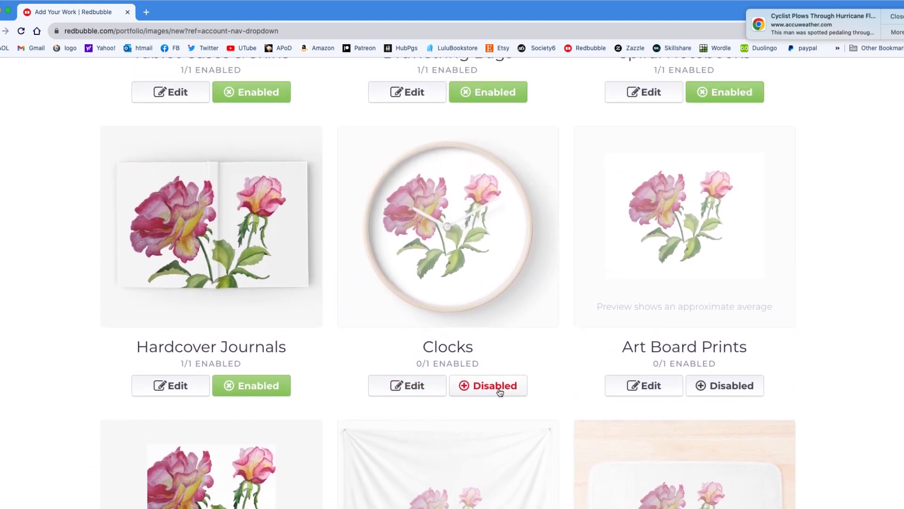
click(500, 392)
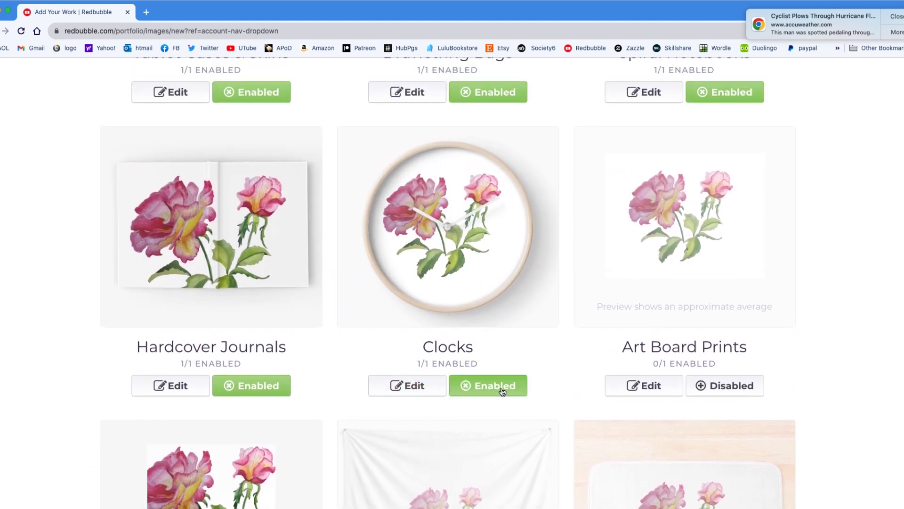
click(730, 392)
Scale the rose on Acrylic Blocks & Coasters to 84%, shift it right and down to center it, and apply the changes.
scroll(500, 427, down, 4)
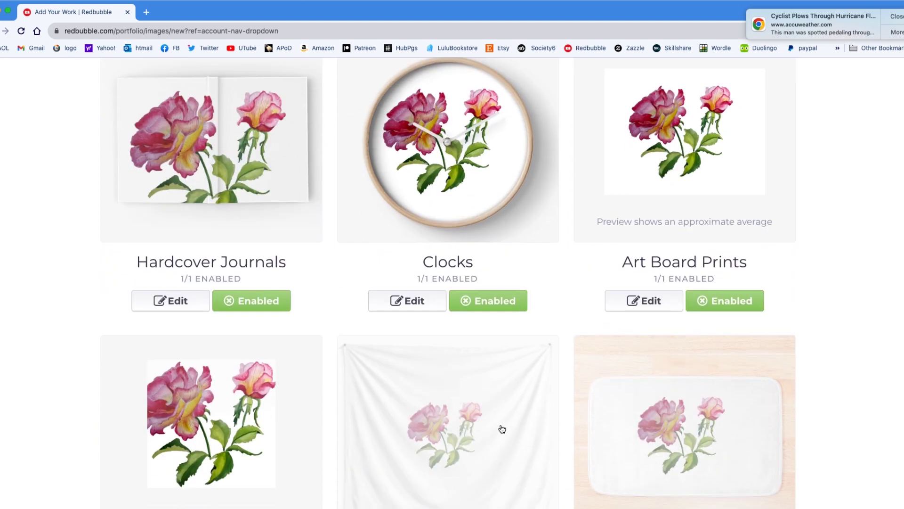
scroll(503, 428, down, 2)
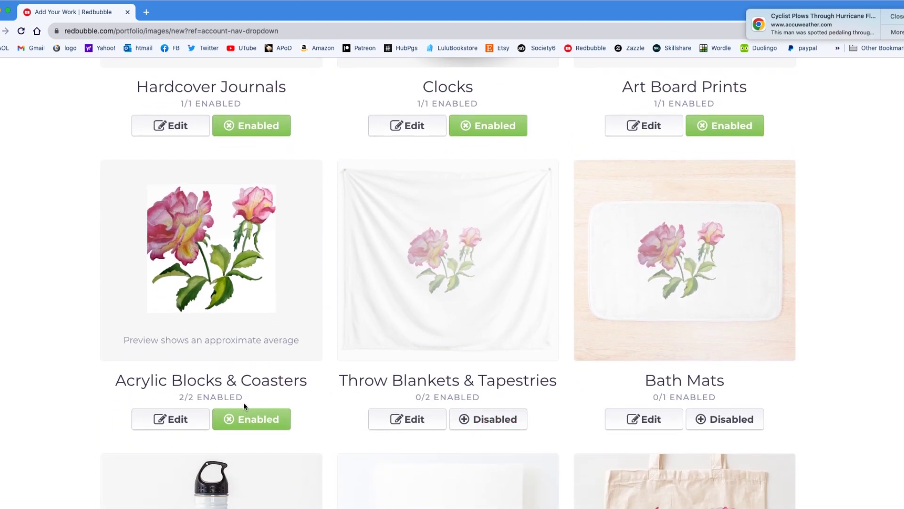
click(179, 419)
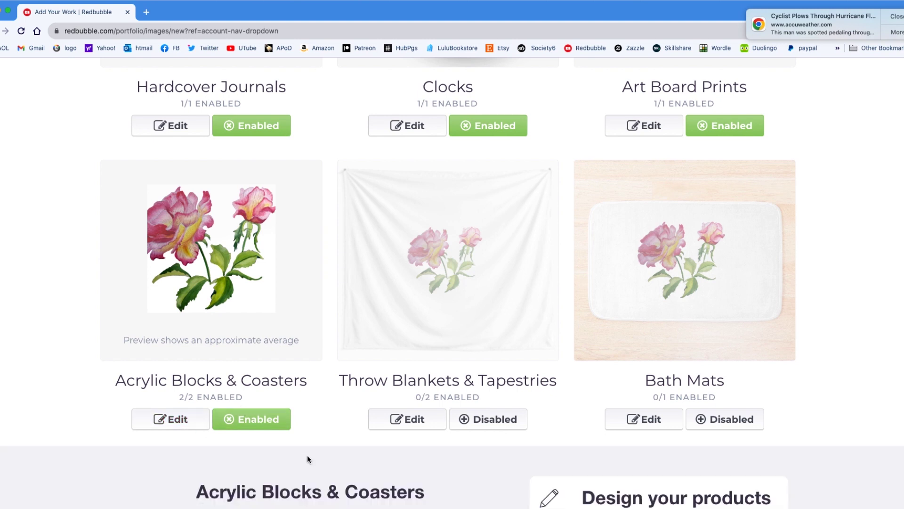
scroll(311, 457, down, 2)
scroll(310, 456, down, 6)
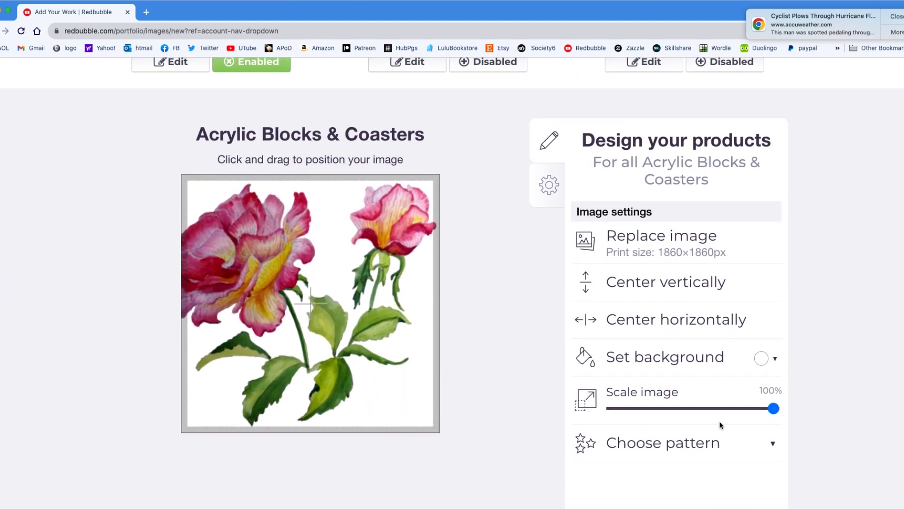
drag(775, 409, 749, 409)
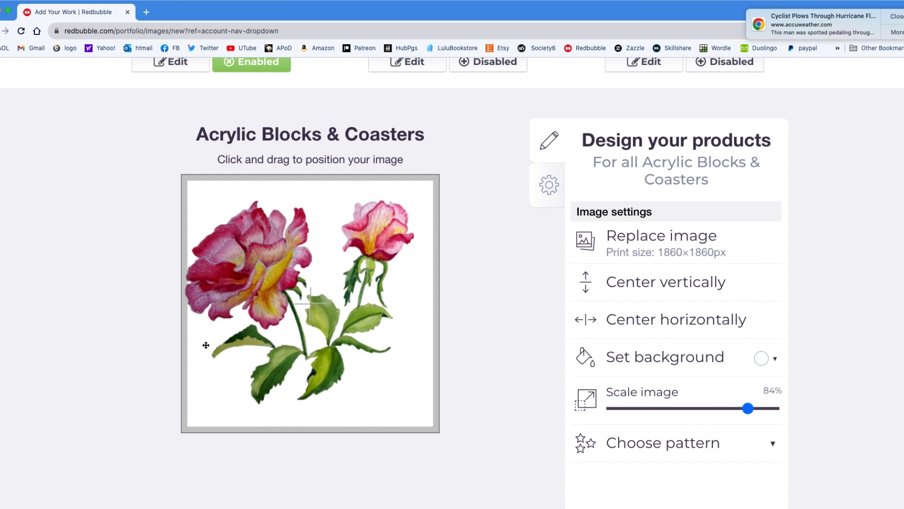
drag(300, 362, 331, 381)
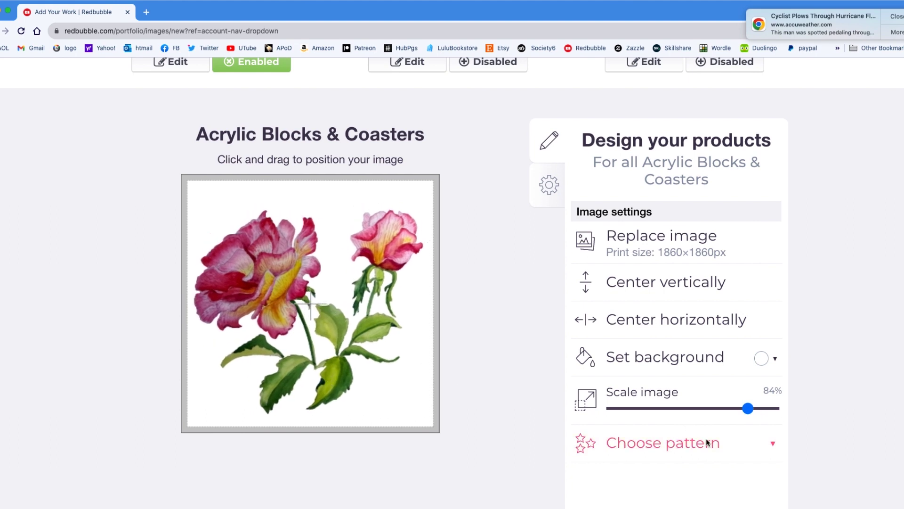
scroll(707, 442, down, 5)
scroll(694, 295, down, 10)
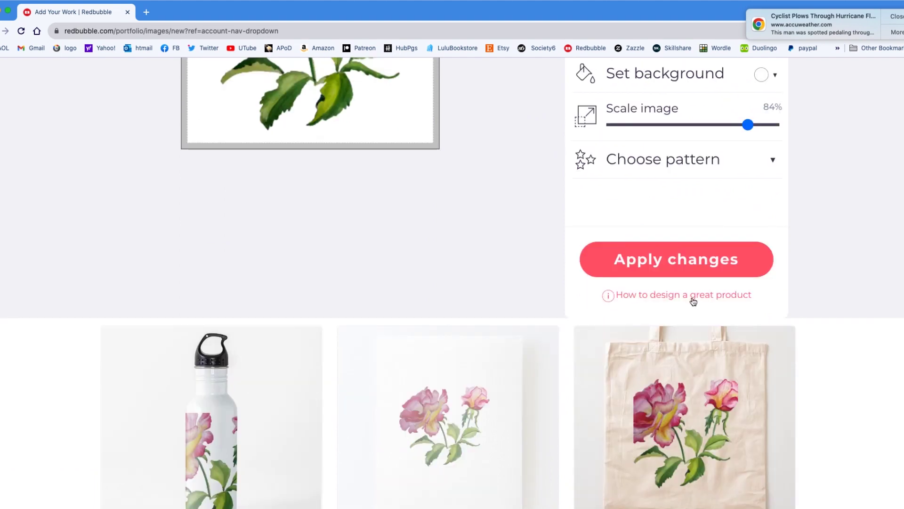
Turn the Throw Blankets & Tapestries rose into an offset grid pattern scaled to 62%, nudge it slightly right, and apply the changes.
scroll(540, 294, up, 10)
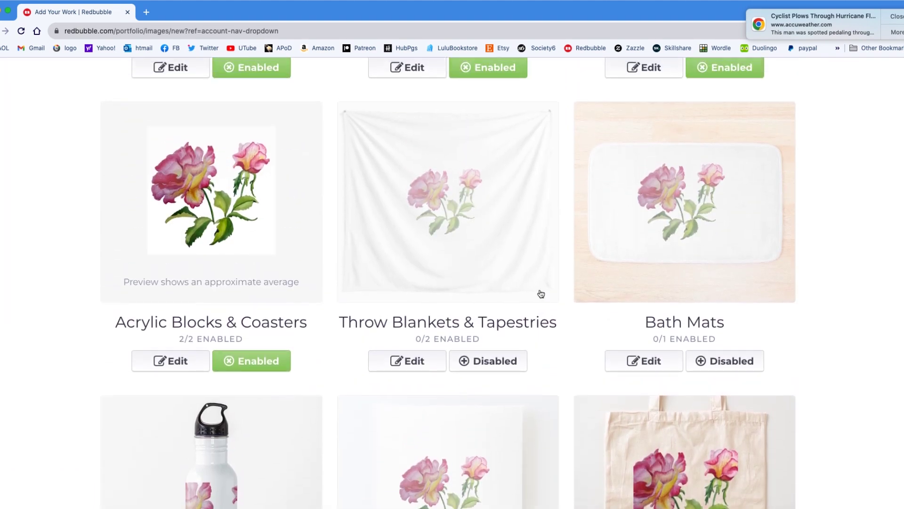
click(407, 361)
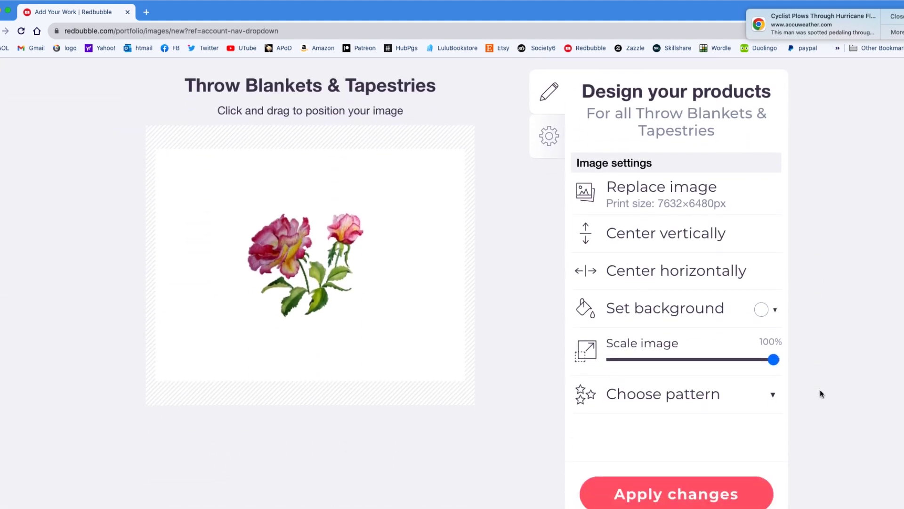
click(695, 395)
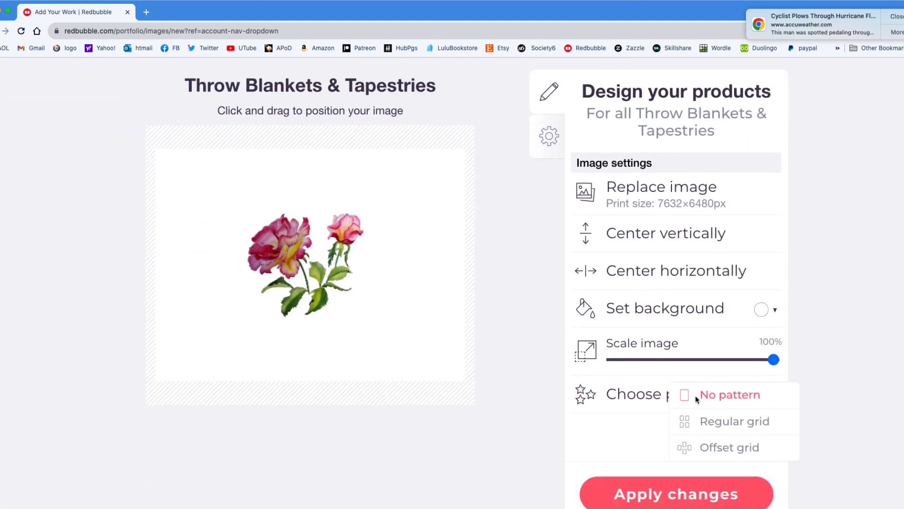
click(723, 447)
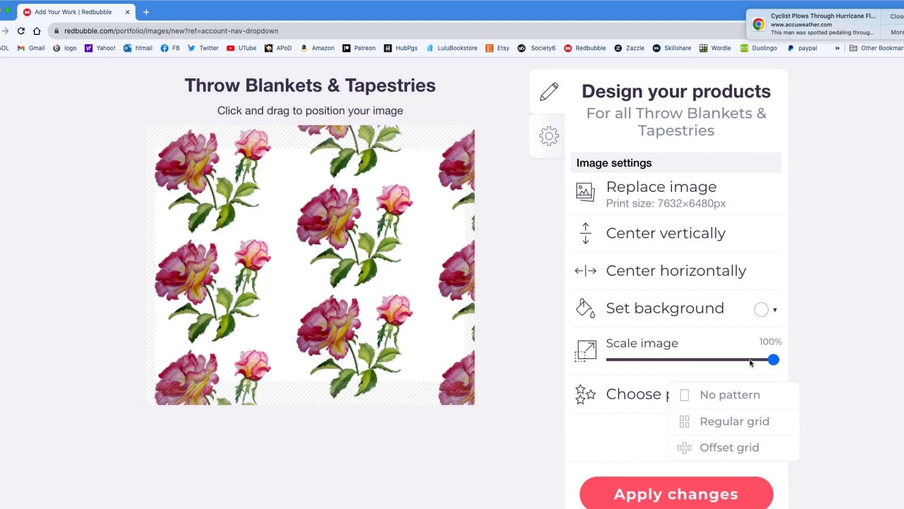
drag(773, 360, 712, 361)
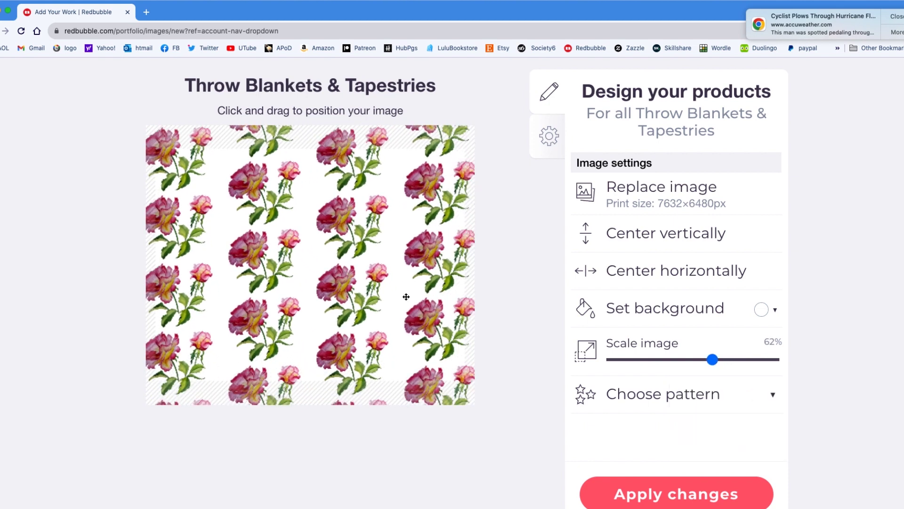
drag(345, 299, 347, 299)
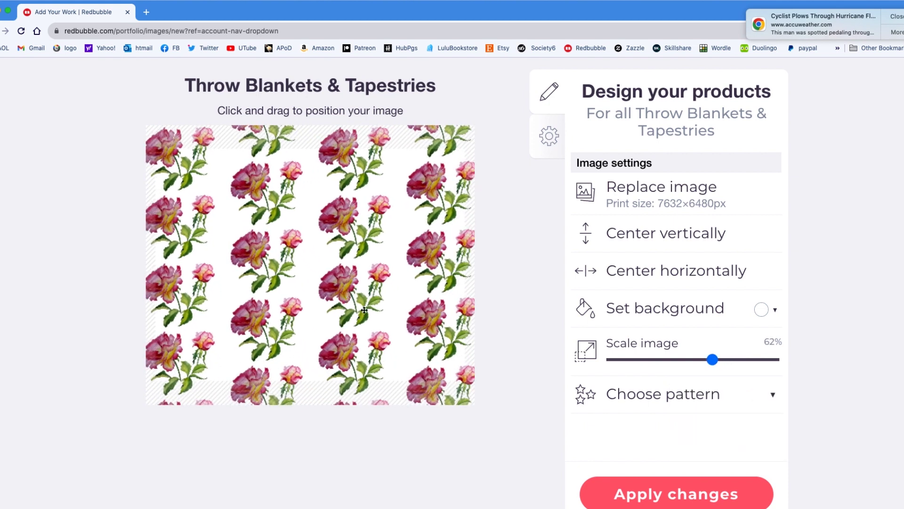
click(671, 485)
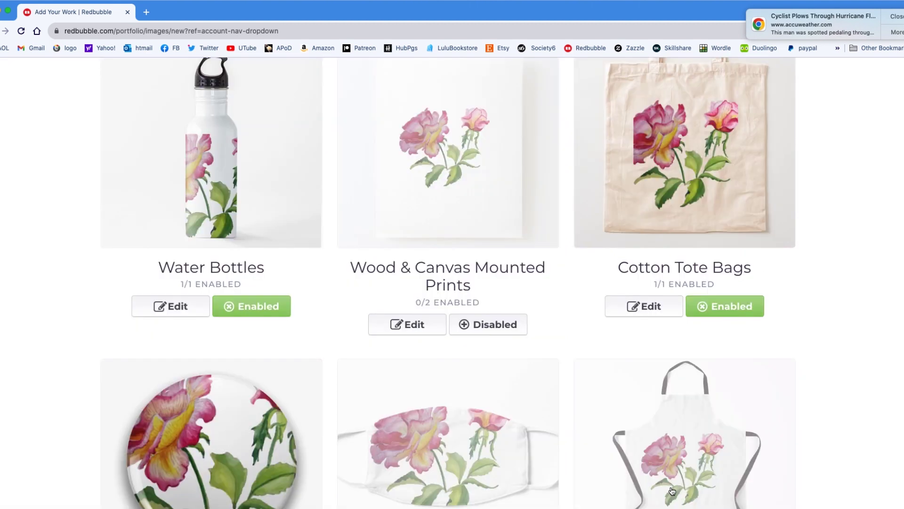
Enable the Throw Blankets & Tapestries and Bath Mats products.
scroll(551, 381, up, 8)
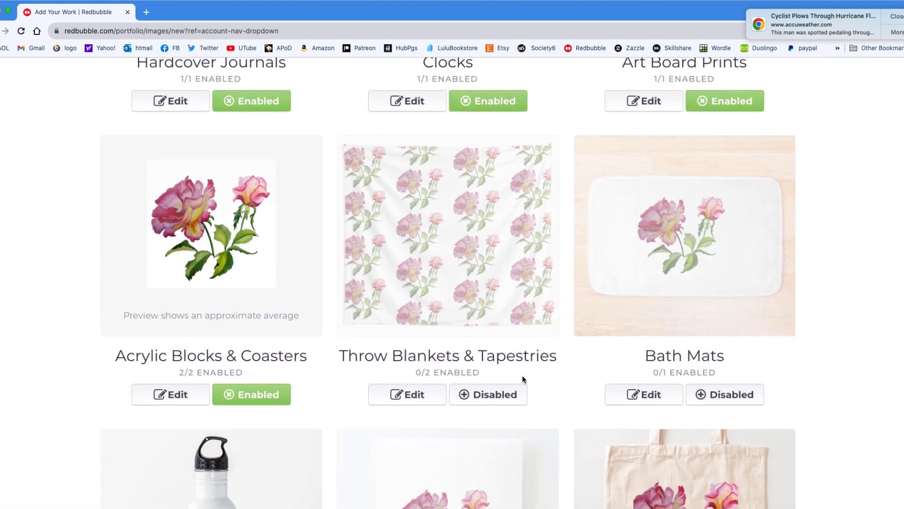
click(503, 394)
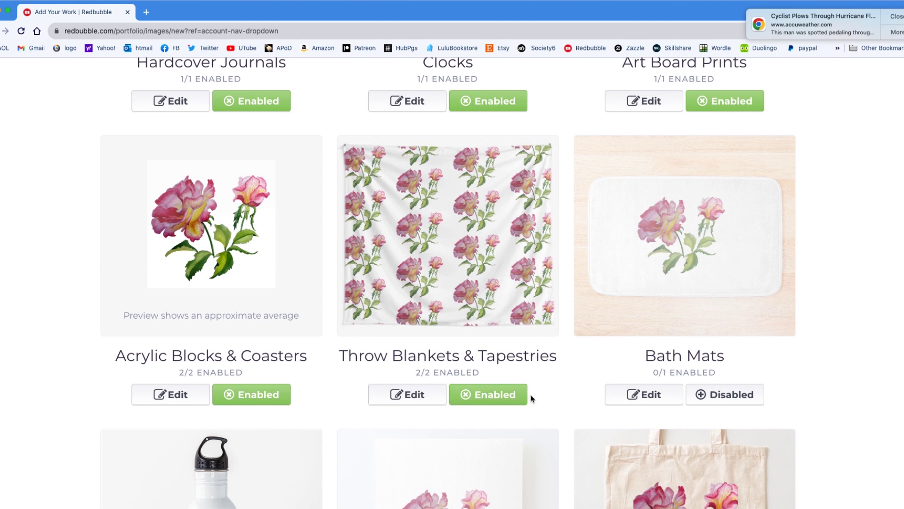
click(730, 397)
Move the rose on Water Bottles down so the tops of both blossoms fit inside the print area, and apply the changes.
scroll(563, 402, down, 5)
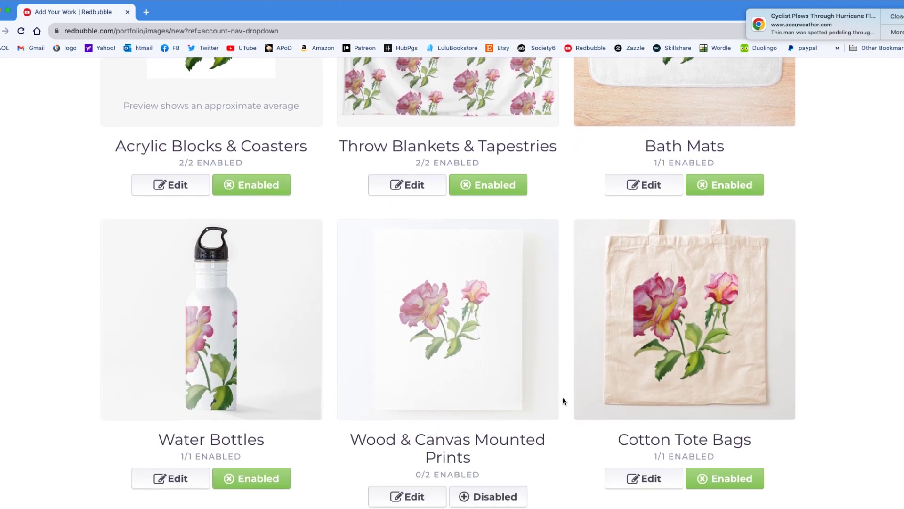
scroll(563, 402, down, 2)
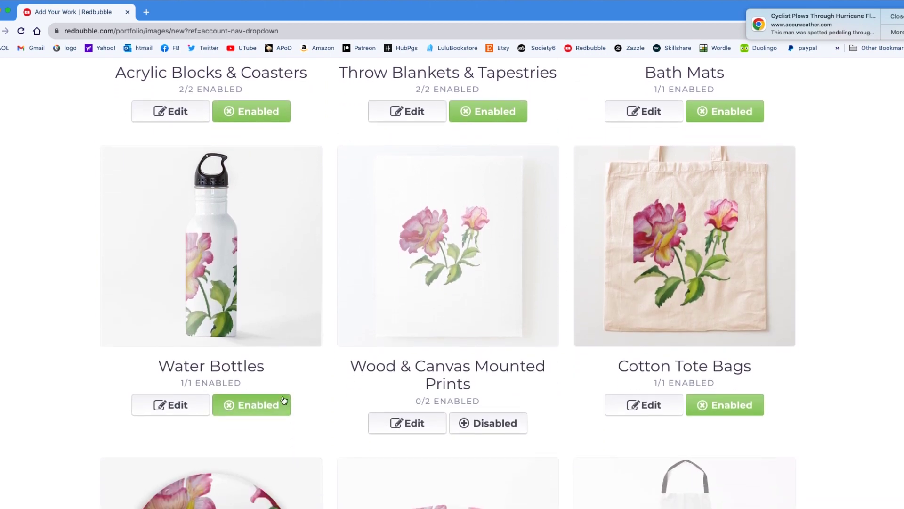
click(172, 404)
scroll(464, 419, down, 2)
scroll(468, 416, down, 6)
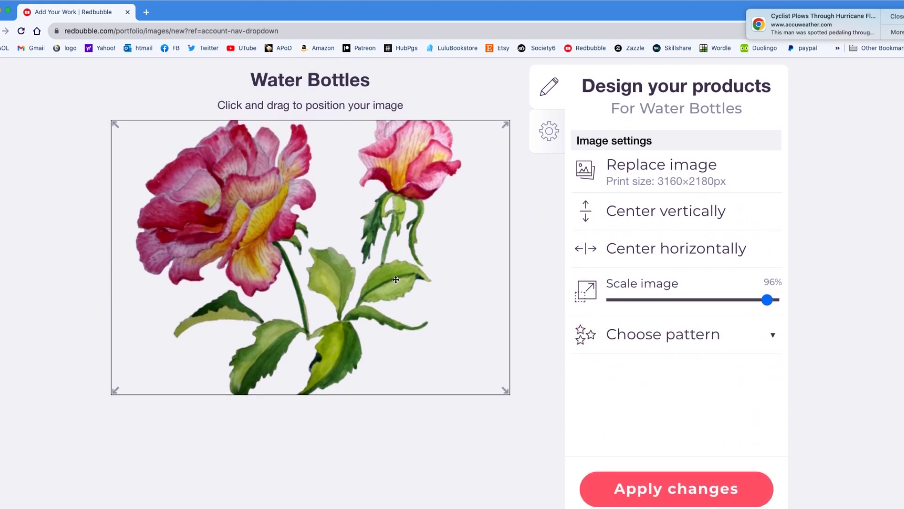
drag(395, 280, 397, 303)
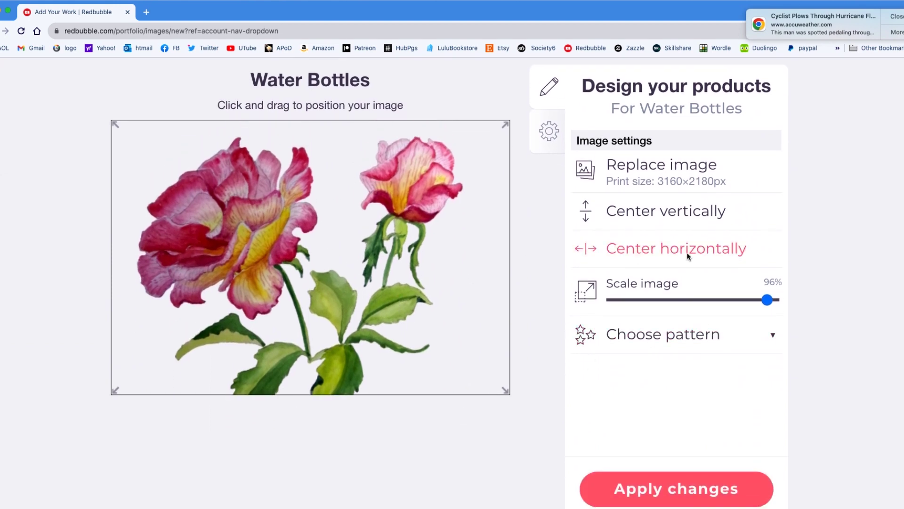
click(690, 491)
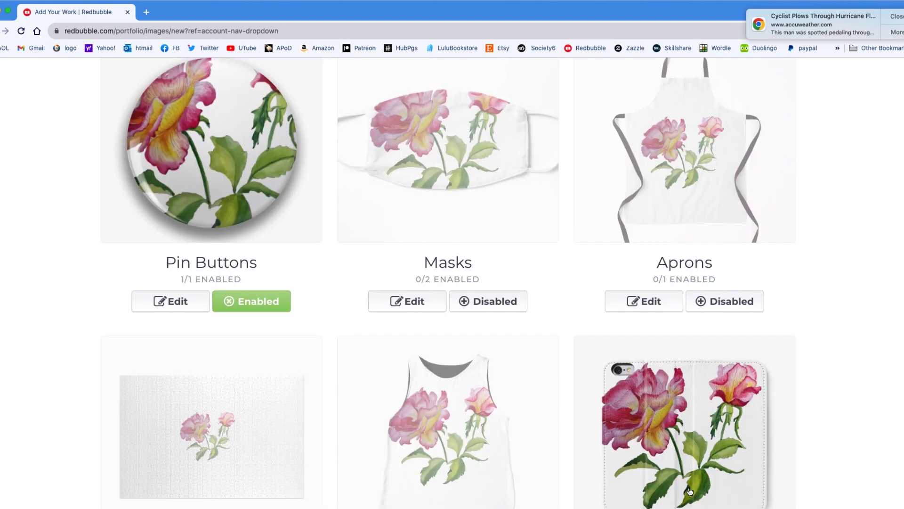
Review the rose's placement on Wood & Canvas Mounted Prints and apply it without adjustments.
scroll(565, 300, up, 8)
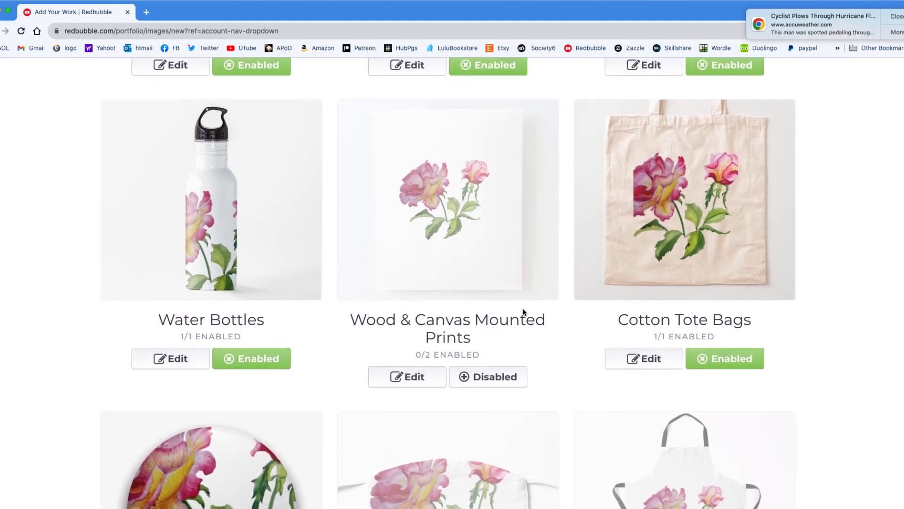
click(416, 377)
scroll(498, 379, down, 8)
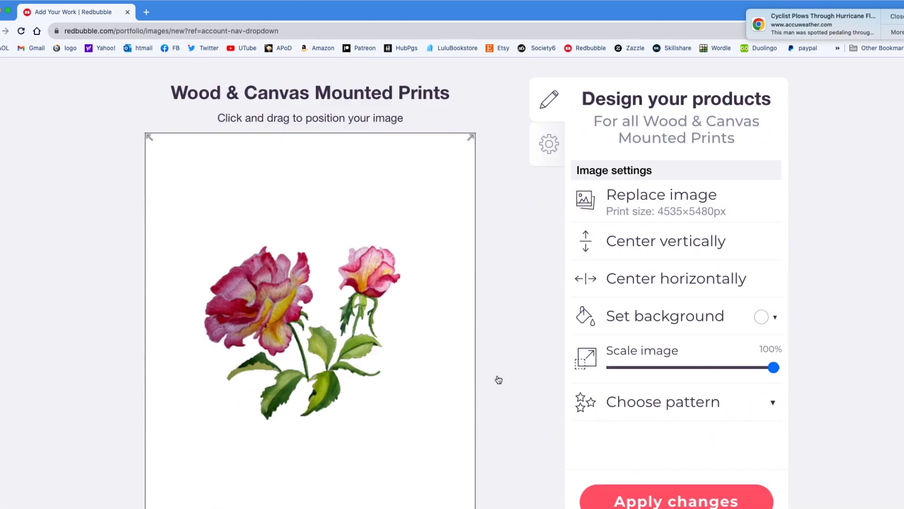
scroll(498, 378, up, 8)
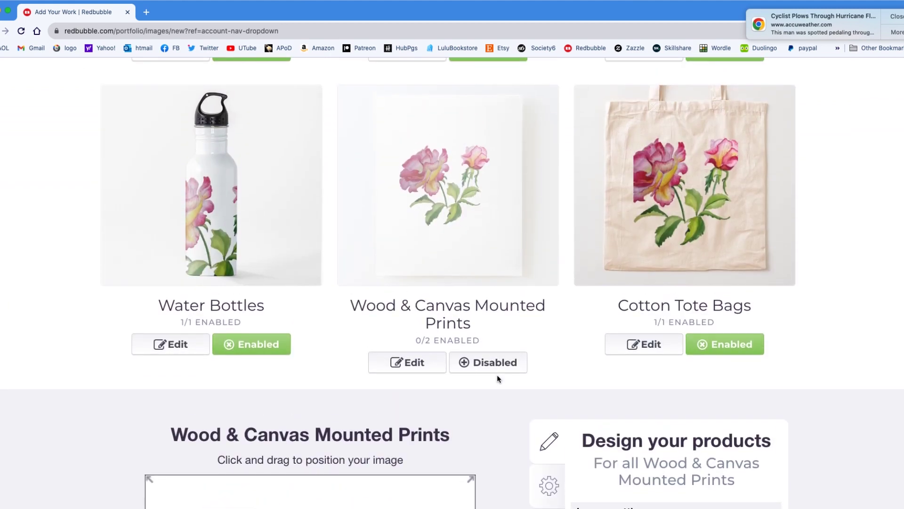
scroll(497, 377, down, 8)
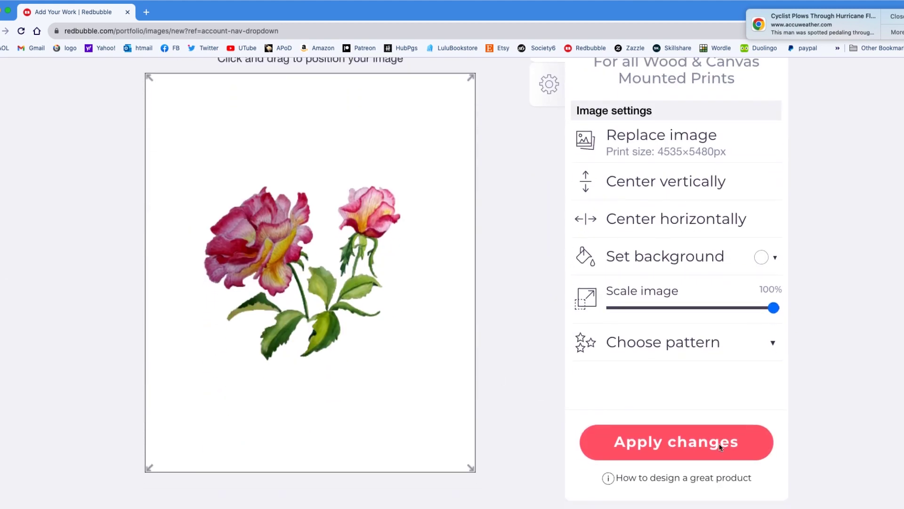
click(720, 446)
scroll(569, 372, up, 3)
scroll(569, 373, up, 3)
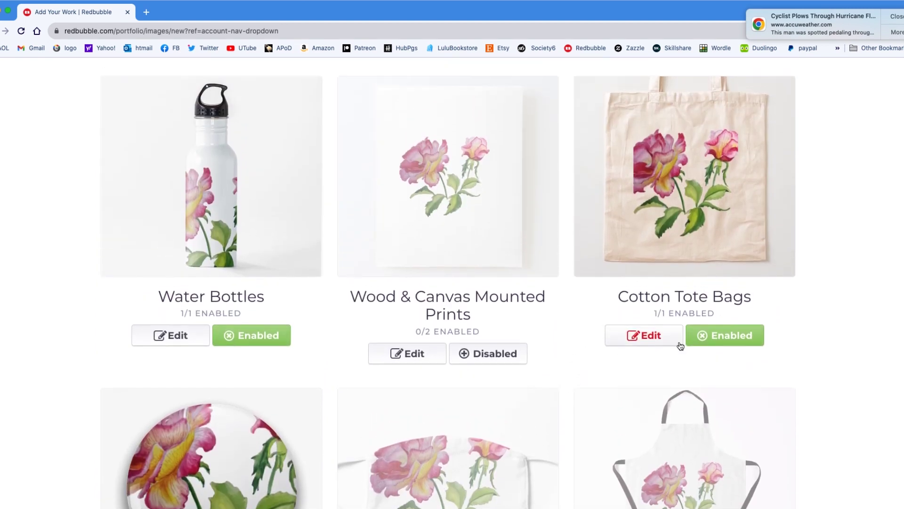
Scale the rose on Cotton Tote Bags to 76%, shift it slightly right to center it, and apply the changes.
click(655, 343)
scroll(524, 382, down, 2)
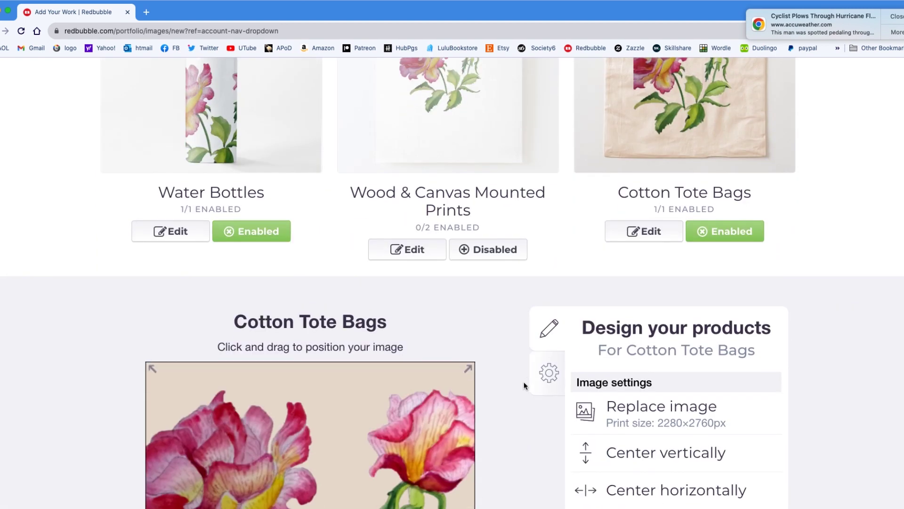
scroll(524, 382, down, 5)
drag(774, 275, 735, 275)
drag(327, 311, 343, 312)
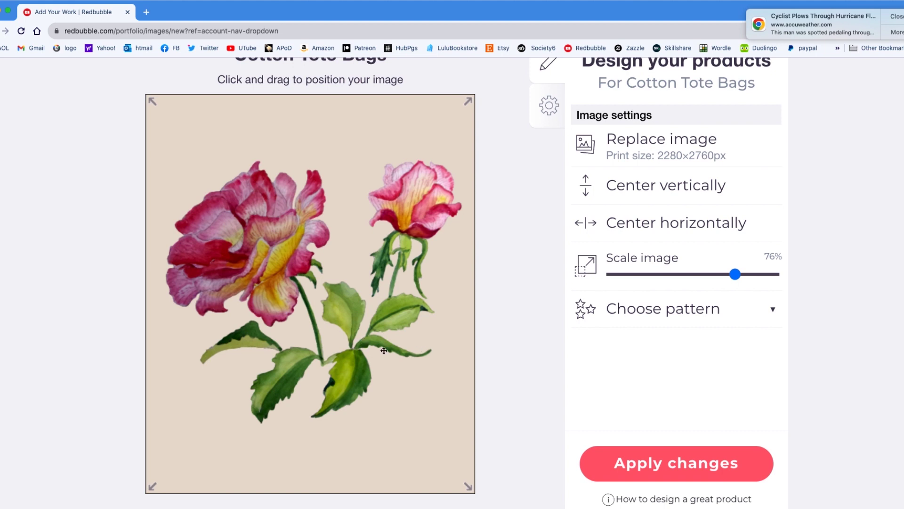
click(691, 463)
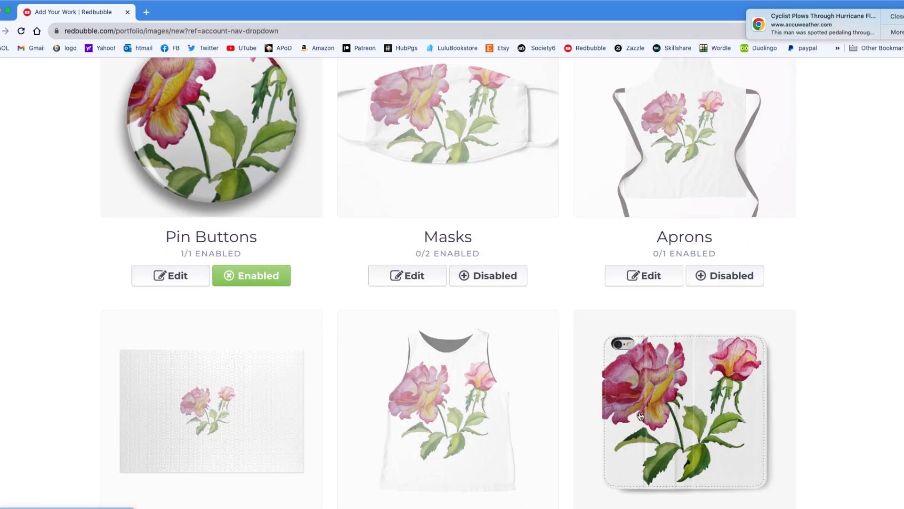
scroll(668, 416, up, 6)
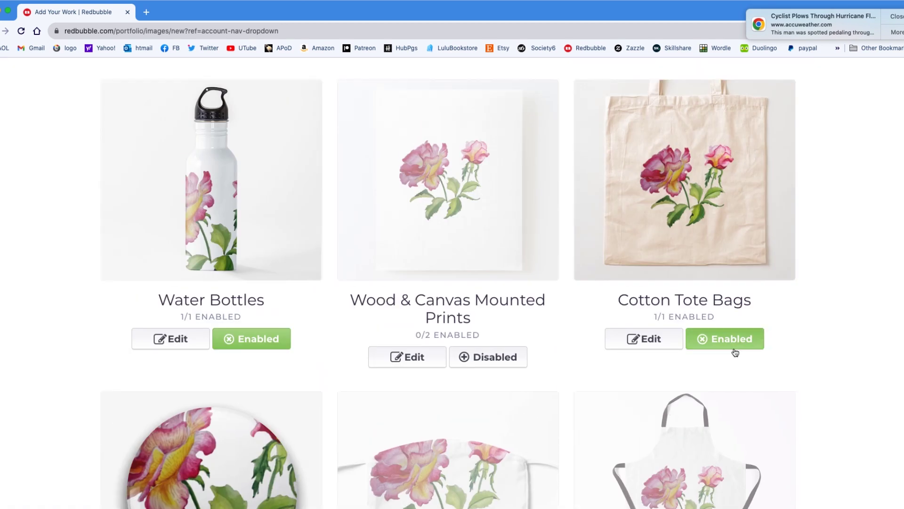
Scale the rose on Pin Buttons to 34%, shift it slightly right and down, and apply the changes.
scroll(679, 386, down, 4)
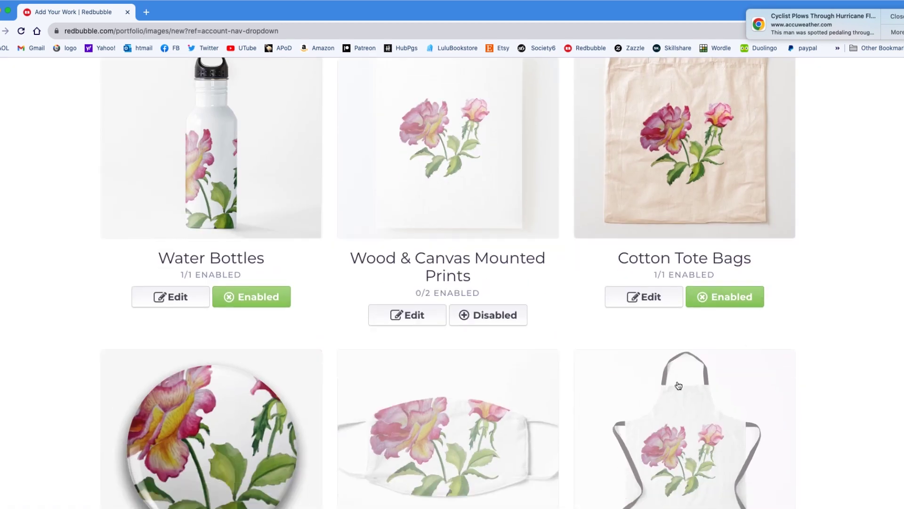
scroll(678, 385, down, 1)
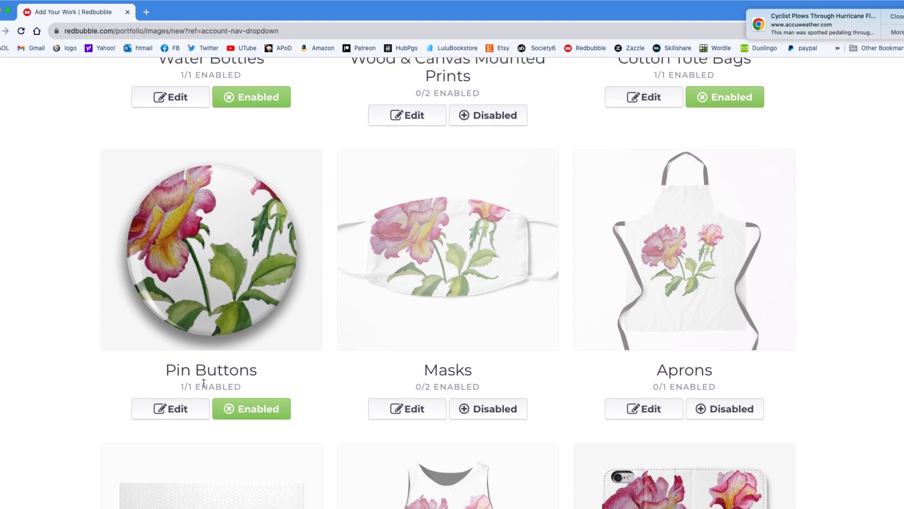
click(182, 410)
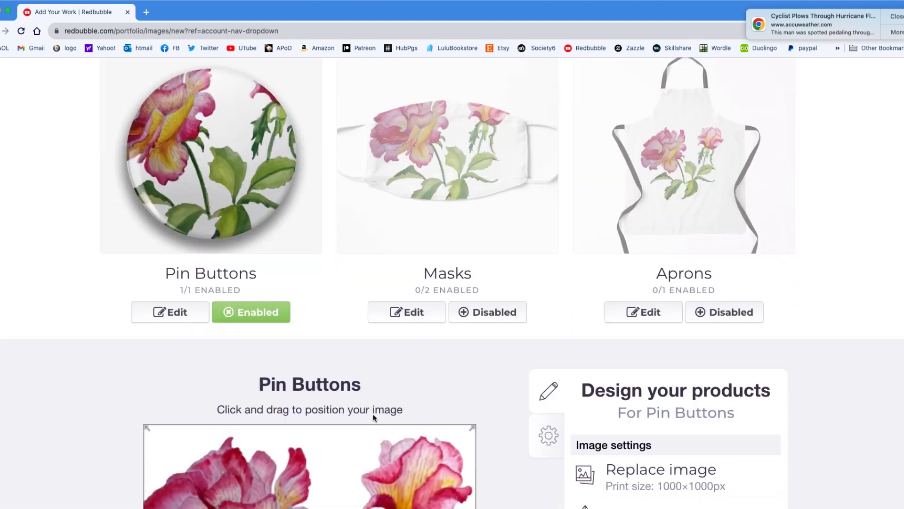
scroll(700, 220, up, 2)
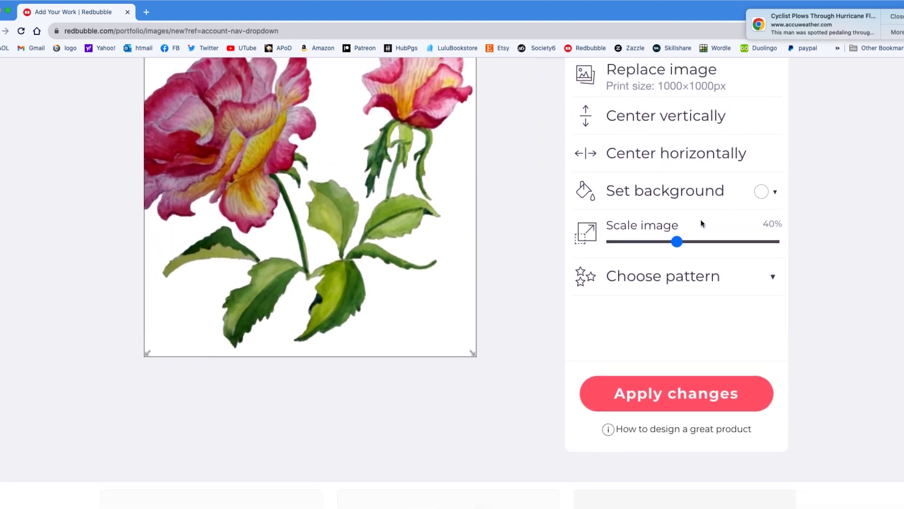
drag(677, 293, 660, 293)
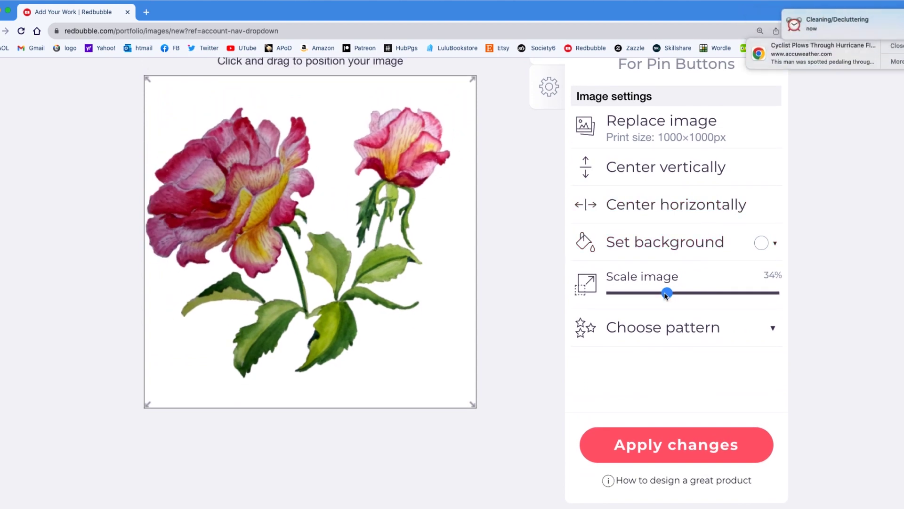
drag(368, 275, 380, 285)
drag(652, 294, 667, 293)
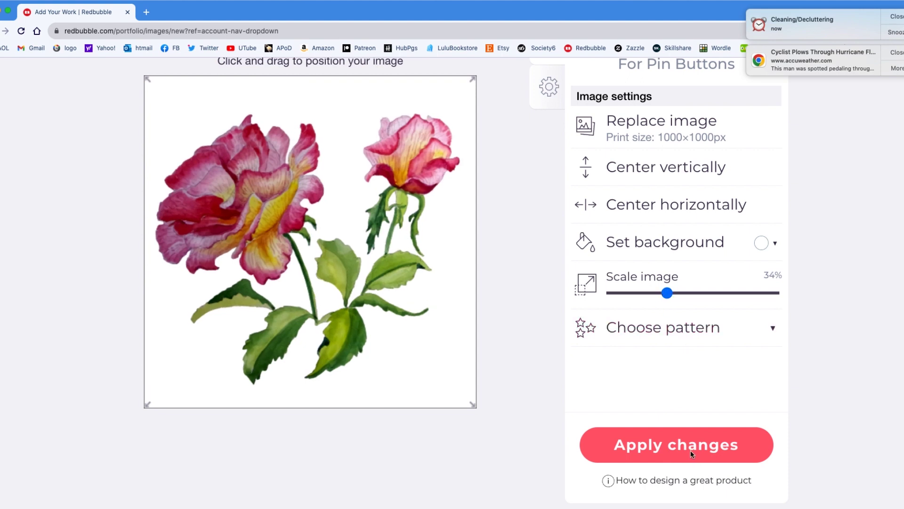
scroll(691, 450, down, 10)
scroll(572, 420, up, 10)
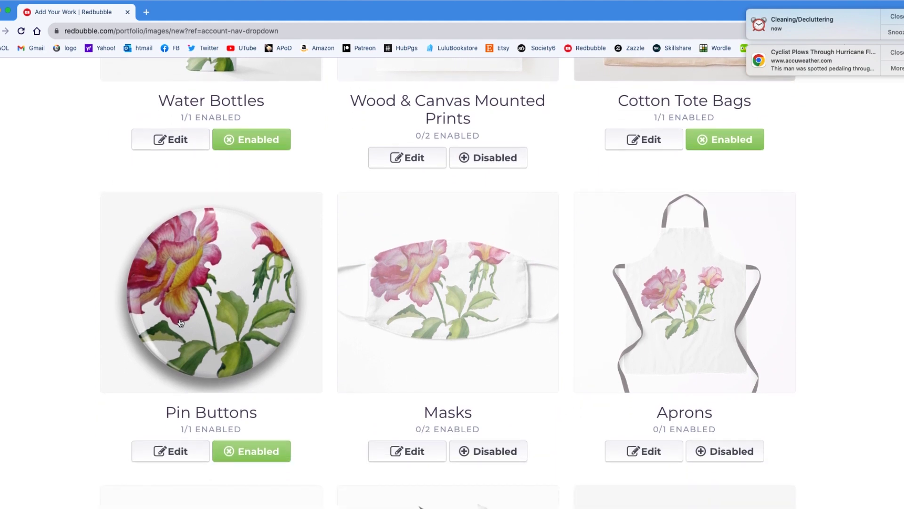
Reduce the Pin Buttons image scale to 26% and apply the changes.
click(182, 453)
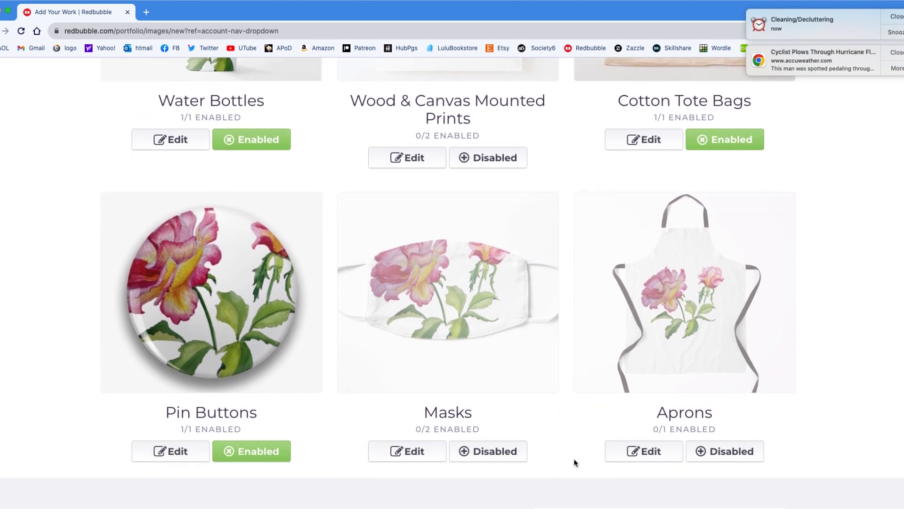
scroll(575, 462, down, 2)
scroll(575, 461, down, 8)
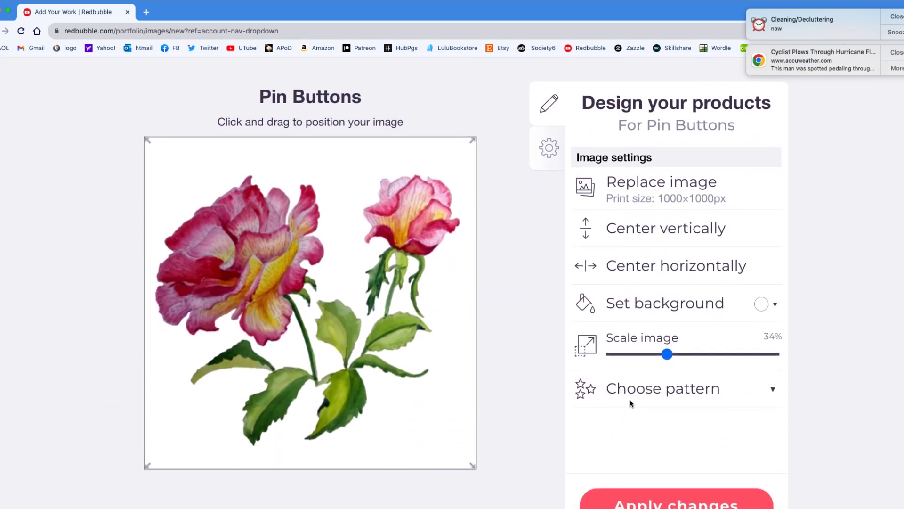
drag(667, 353, 655, 354)
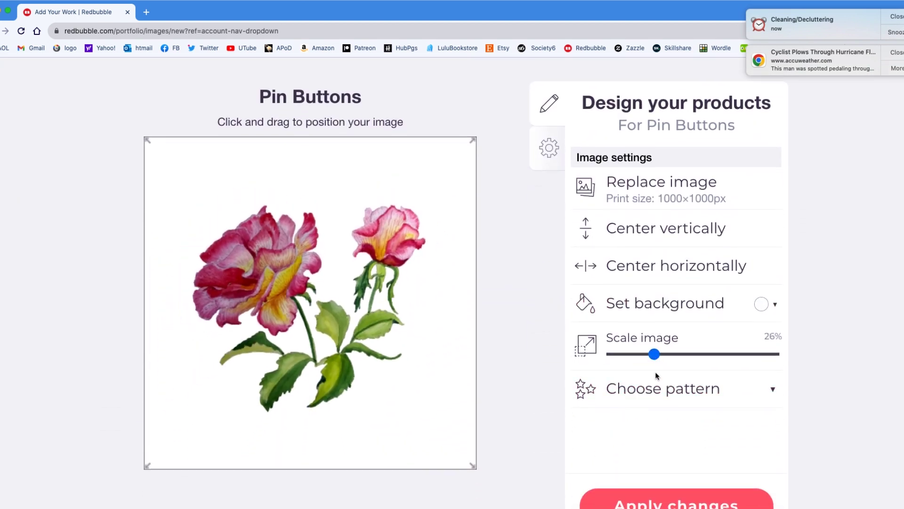
scroll(665, 507, down, 1)
click(666, 478)
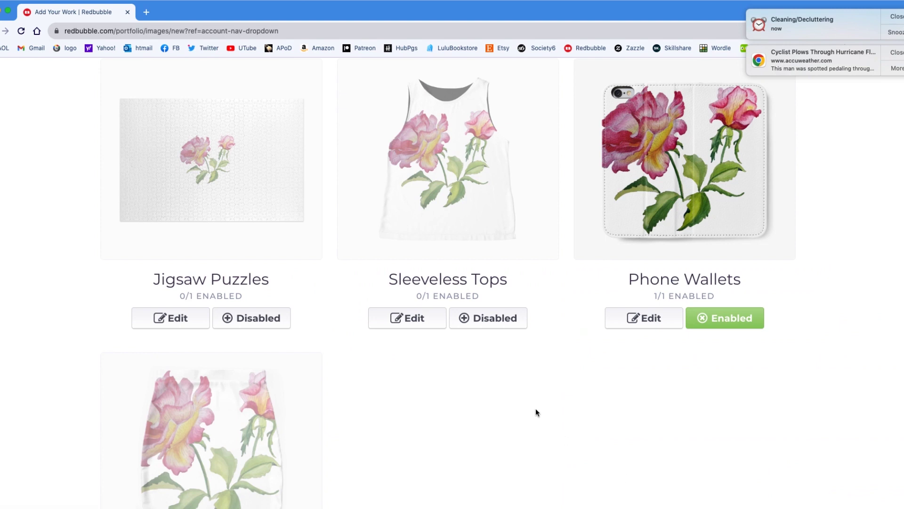
scroll(537, 412, up, 7)
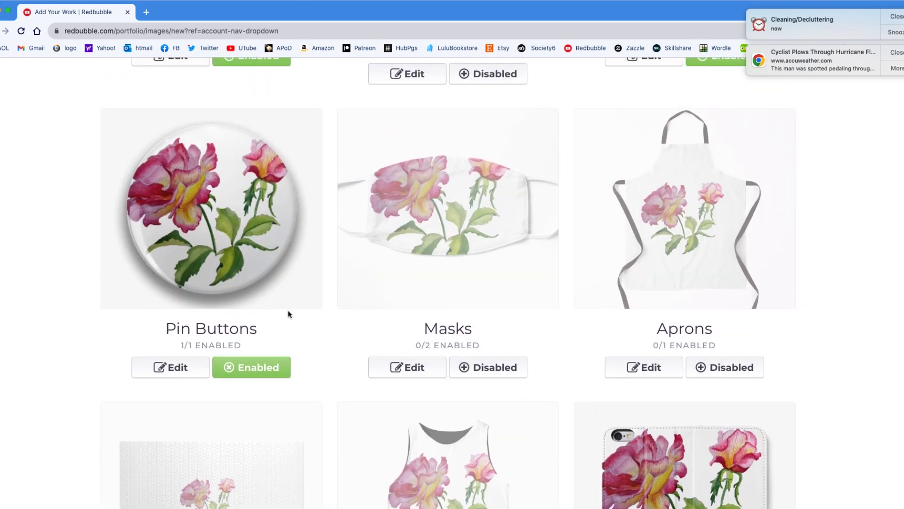
Move the rose on Pin Buttons slightly down within the print area and apply the changes.
click(144, 376)
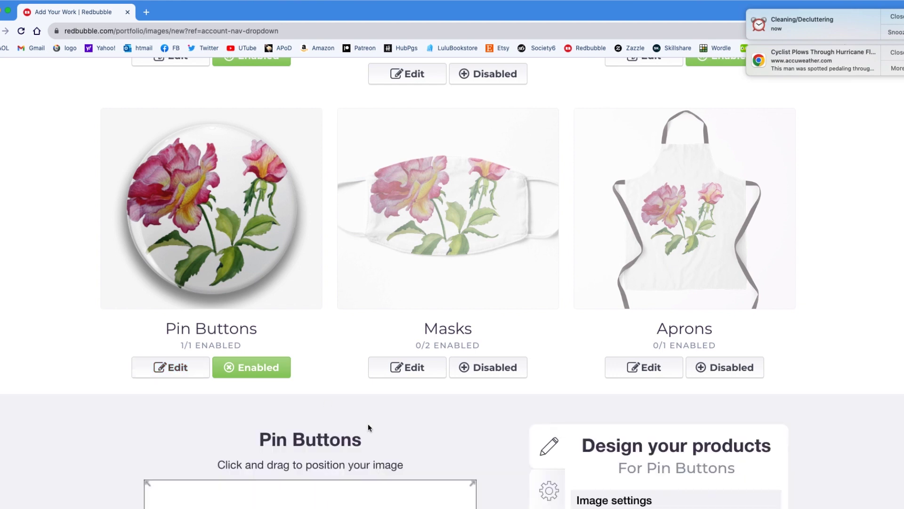
scroll(368, 423, down, 3)
scroll(368, 423, down, 3)
drag(342, 427, 340, 448)
scroll(775, 435, down, 4)
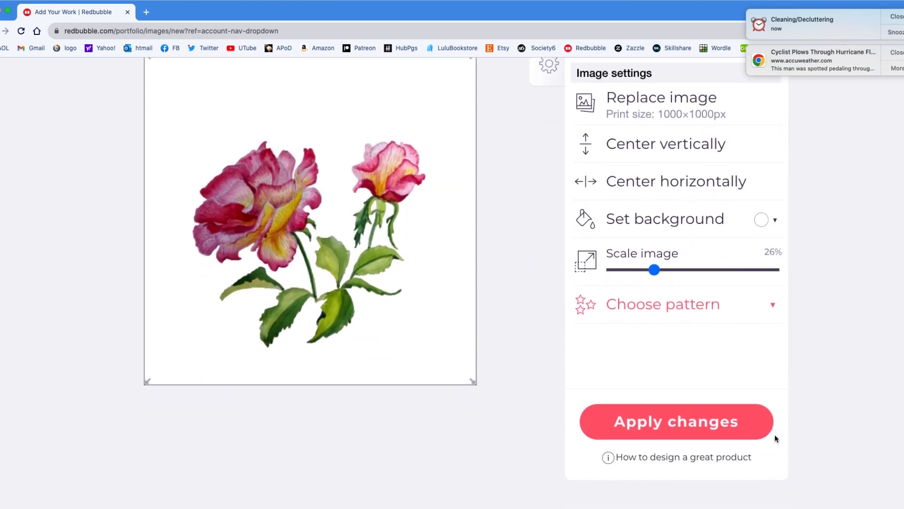
click(669, 372)
scroll(546, 374, up, 8)
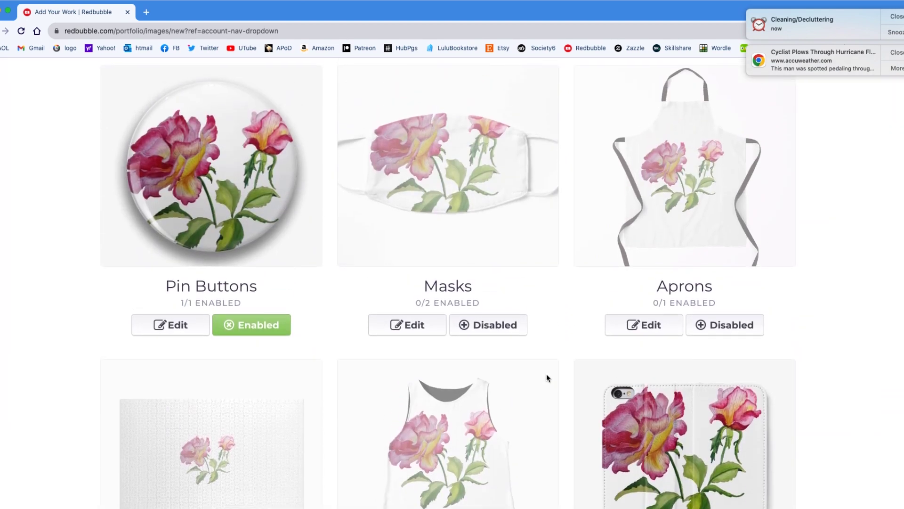
Scale the rose on Masks to 63%, move it slightly down so both blossoms fit, and apply the changes.
scroll(546, 374, down, 1)
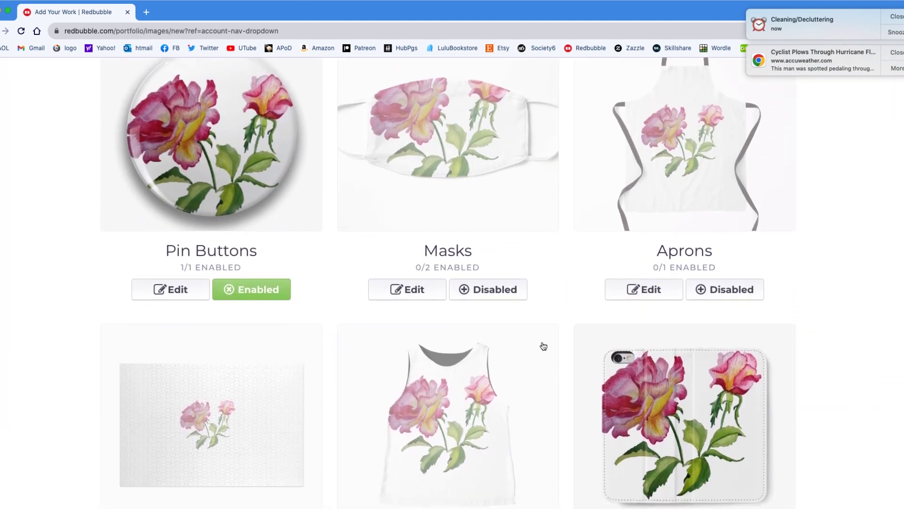
click(404, 289)
scroll(488, 397, down, 3)
scroll(489, 399, down, 3)
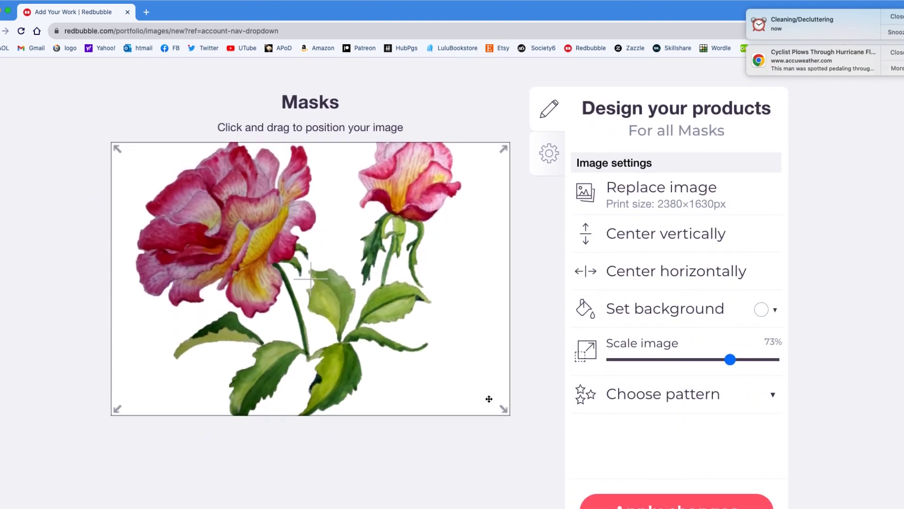
drag(729, 360, 714, 360)
drag(330, 286, 330, 298)
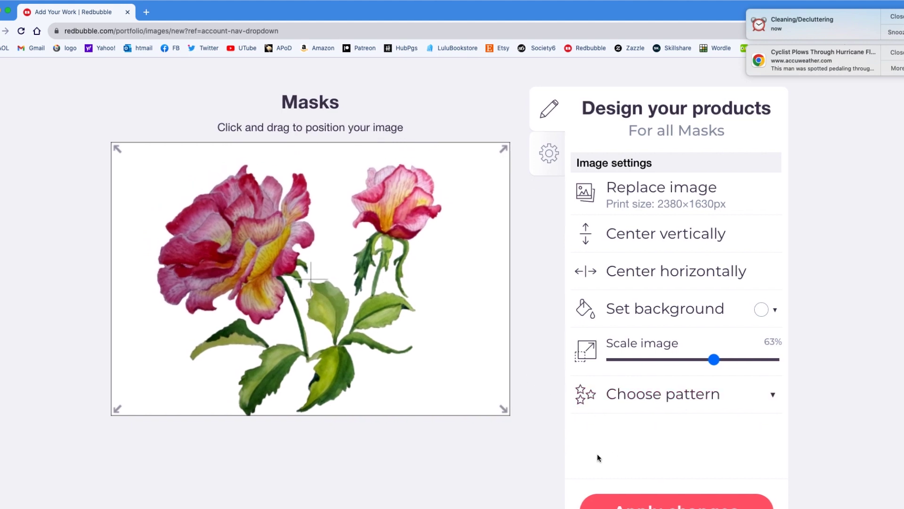
scroll(310, 279, down, 1)
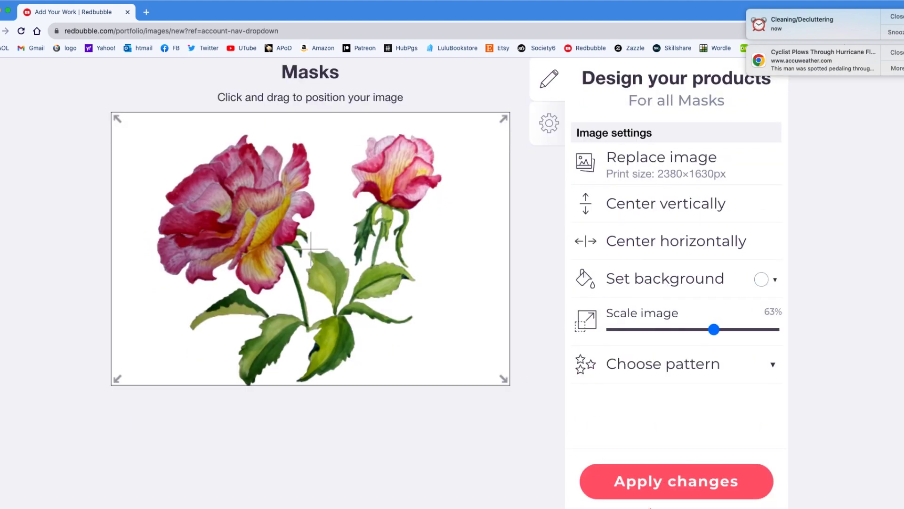
click(677, 480)
Enable the Masks and Aprons products.
scroll(503, 411, up, 5)
scroll(503, 418, up, 3)
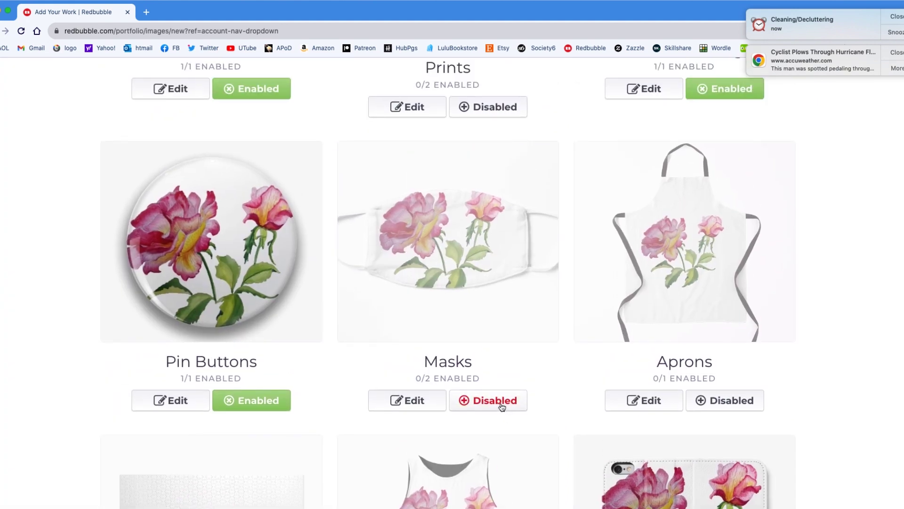
click(500, 406)
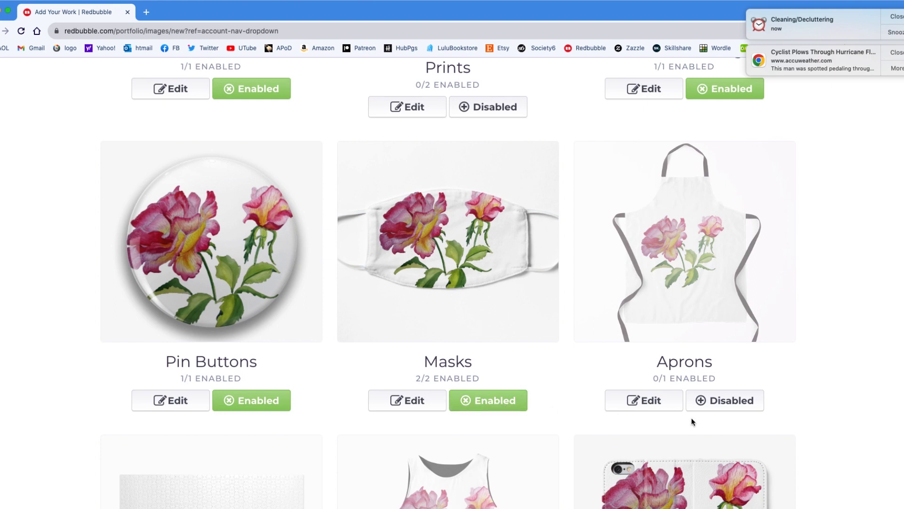
click(742, 407)
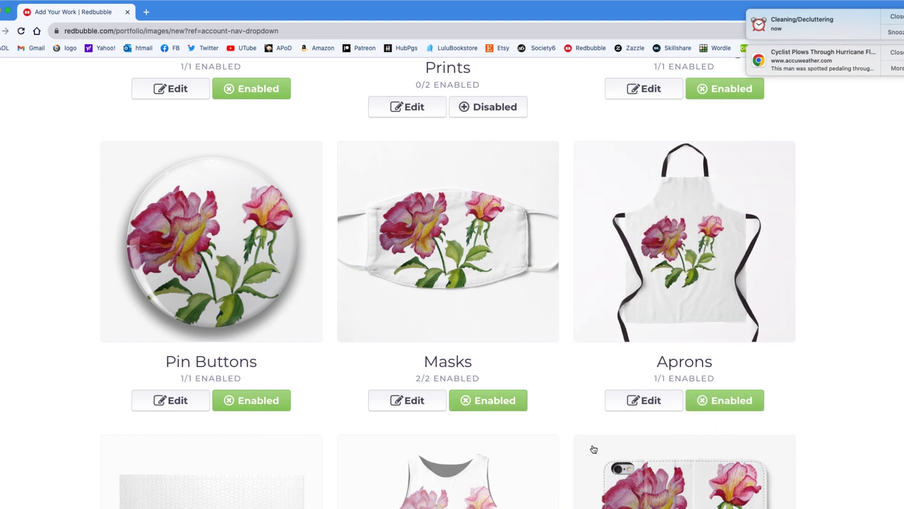
Move the rose on Sleeveless Tops down and slightly right so both blossoms sit inside the dashed outline, and apply the changes.
scroll(561, 447, down, 6)
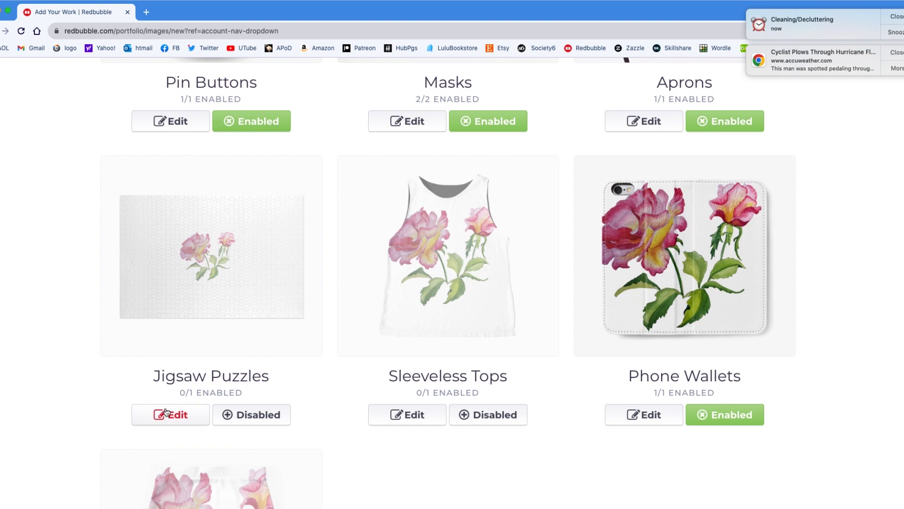
click(405, 419)
scroll(490, 426, down, 7)
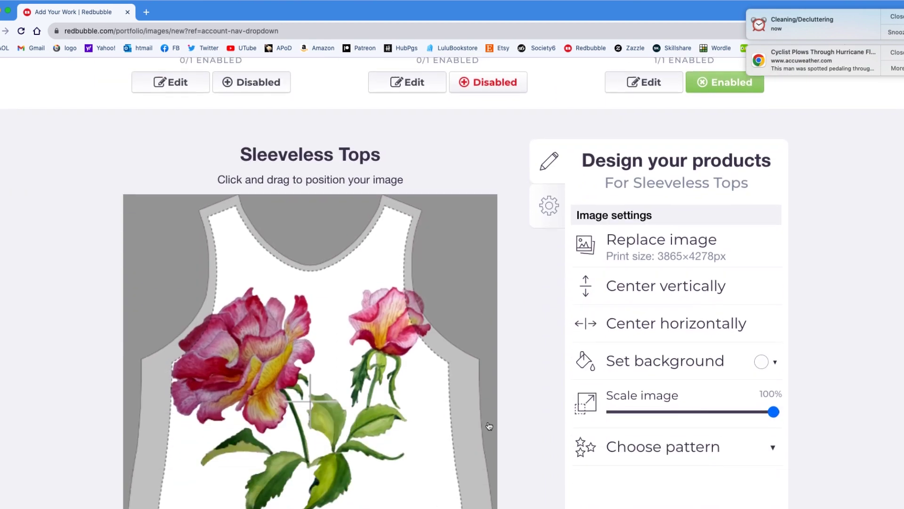
scroll(490, 425, down, 3)
drag(335, 278, 339, 333)
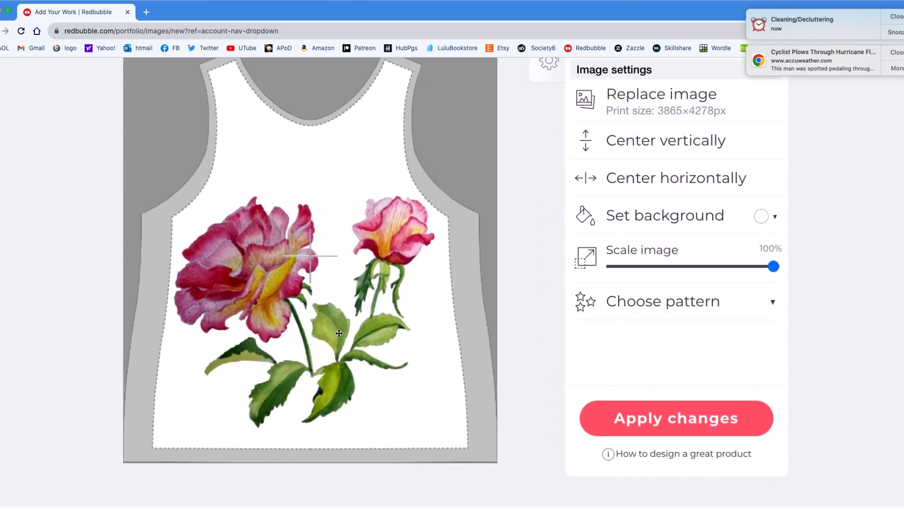
click(676, 417)
scroll(651, 421, up, 15)
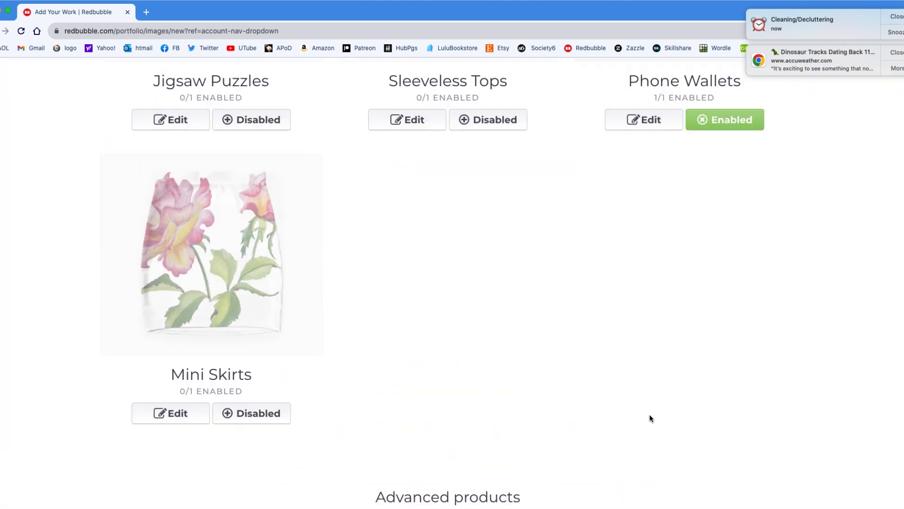
Enable the Sleeveless Tops product.
scroll(651, 419, down, 6)
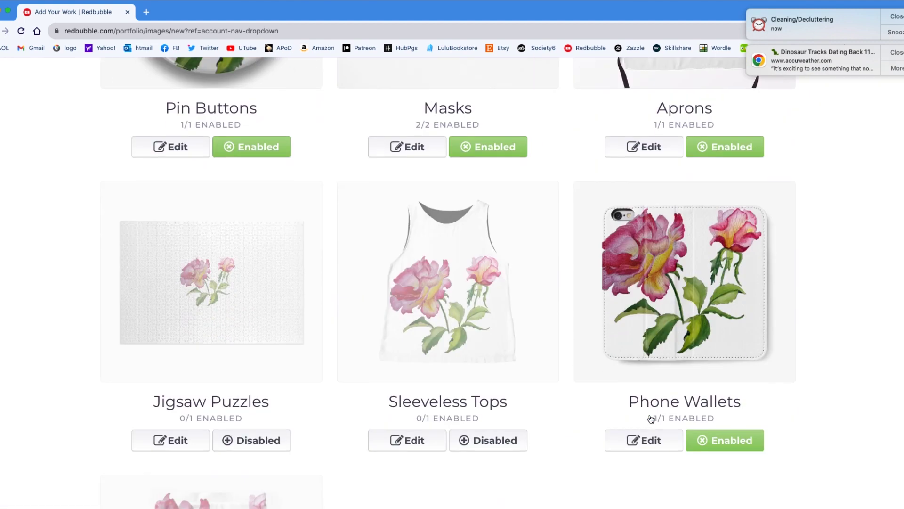
click(493, 371)
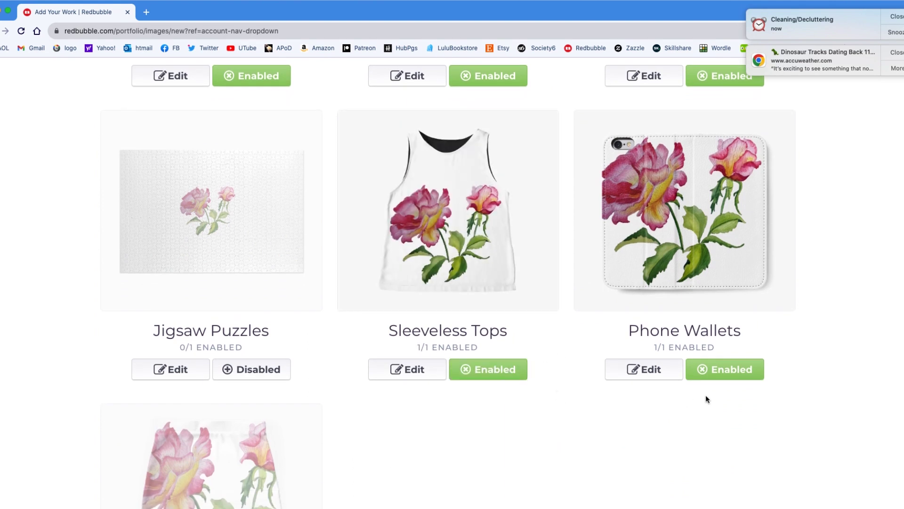
Scale the rose on Phone Wallets to 62%, move it slightly right and down to center it, and apply the changes.
click(644, 370)
scroll(492, 391, down, 5)
scroll(492, 390, down, 5)
scroll(490, 380, up, 3)
scroll(490, 379, up, 1)
drag(736, 322, 713, 323)
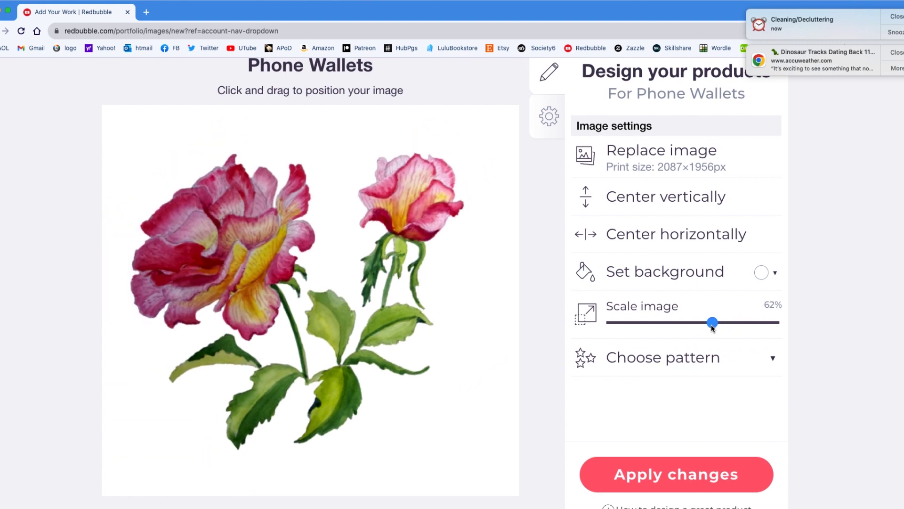
drag(343, 318, 382, 331)
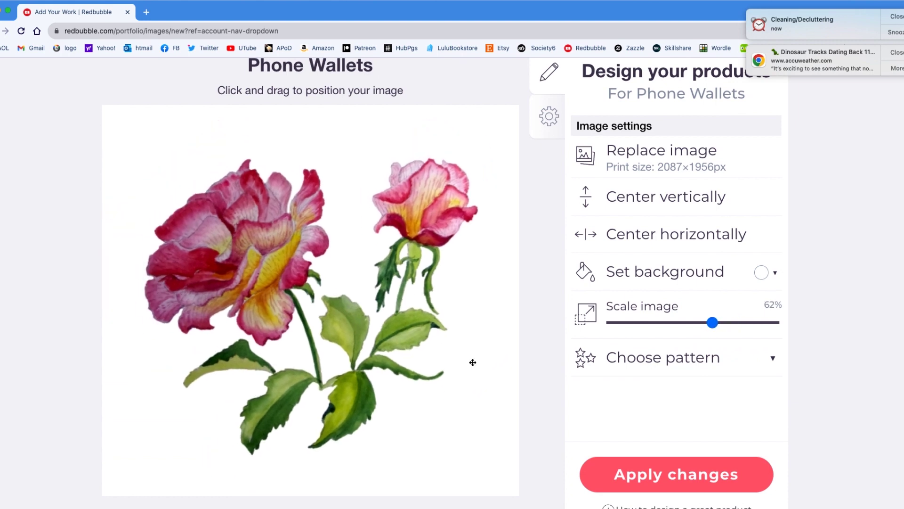
click(705, 486)
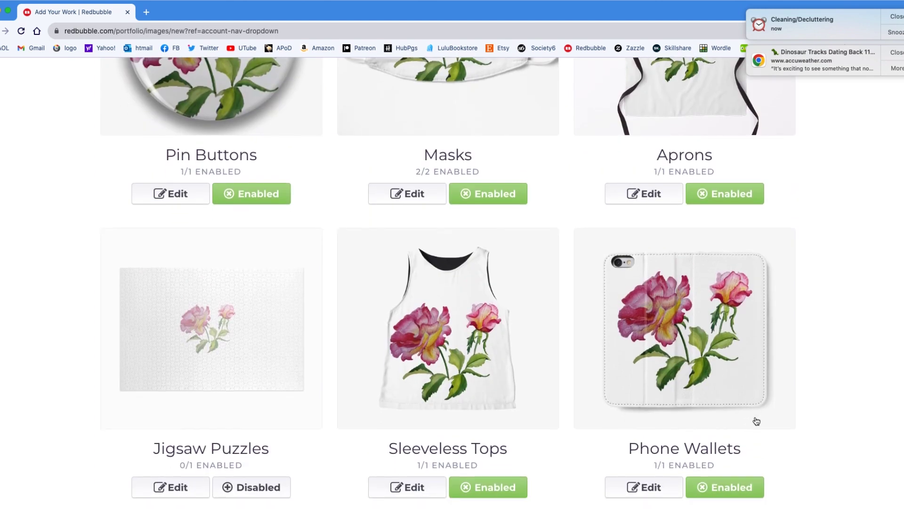
Open the Mini Skirts design for editing and scale the rose to 62%.
scroll(757, 420, down, 5)
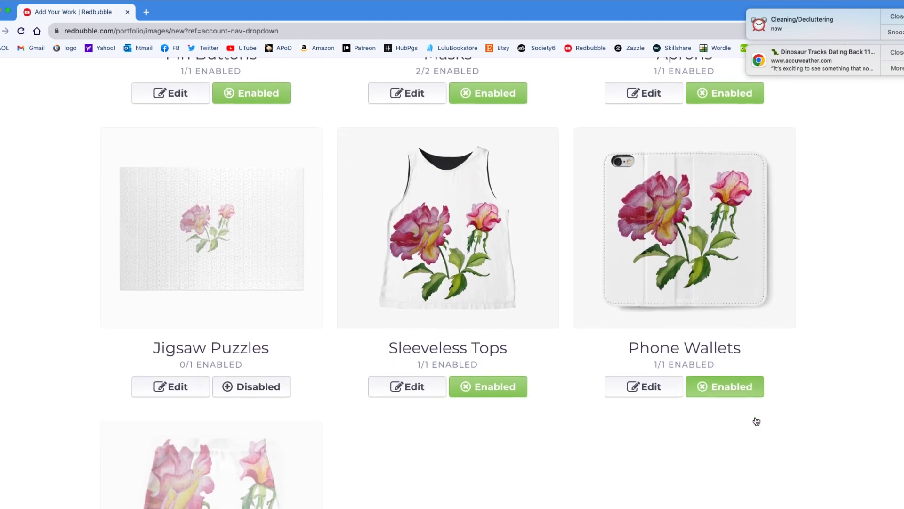
scroll(629, 338, down, 10)
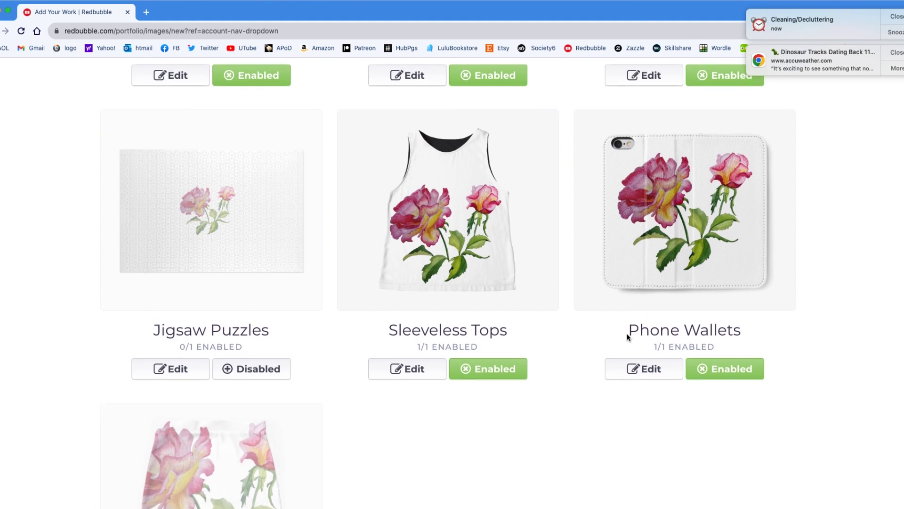
scroll(627, 338, down, 6)
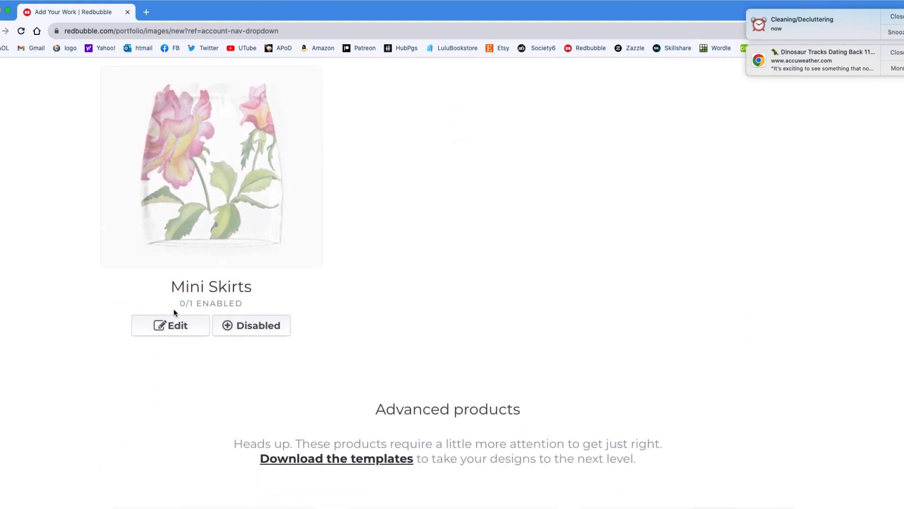
click(173, 326)
scroll(527, 323, down, 12)
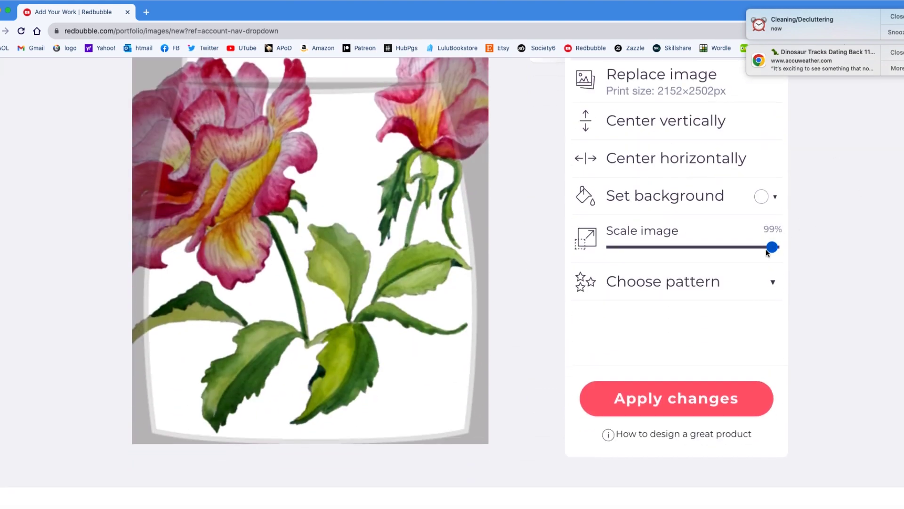
drag(772, 247, 713, 248)
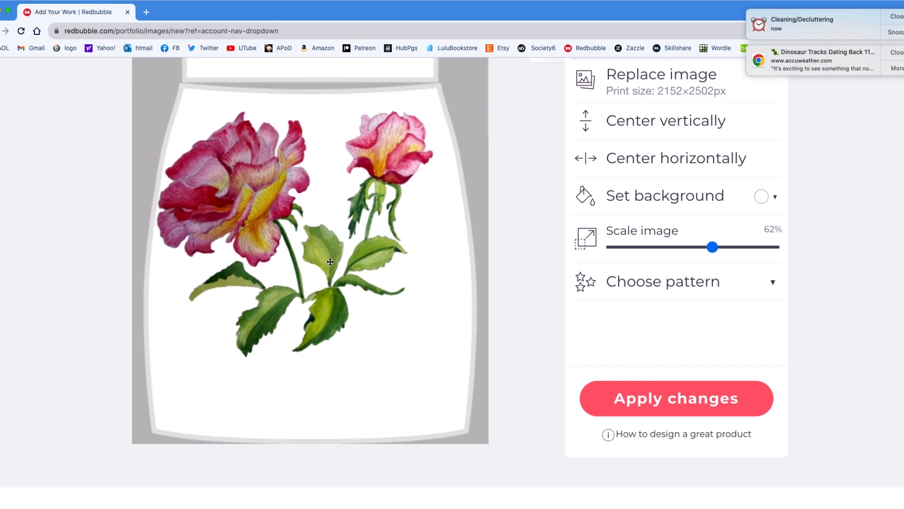
Move the rose down and slightly right within the skirt outline, apply the changes, and enable the Mini Skirts product.
drag(336, 268, 351, 300)
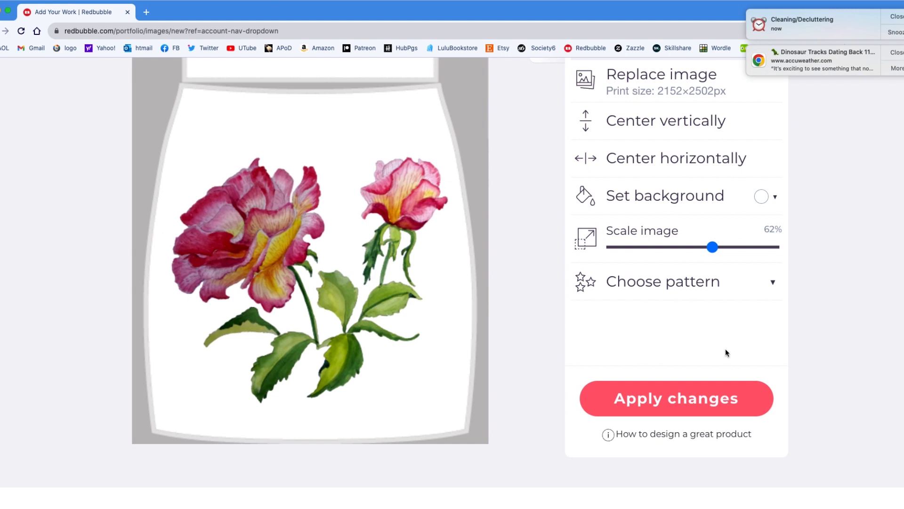
scroll(726, 352, up, 1)
scroll(726, 352, down, 2)
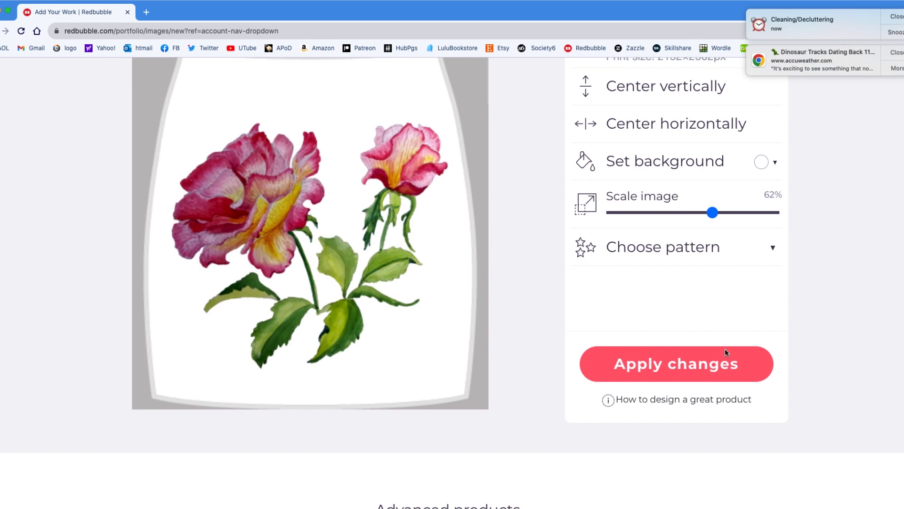
scroll(725, 352, down, 1)
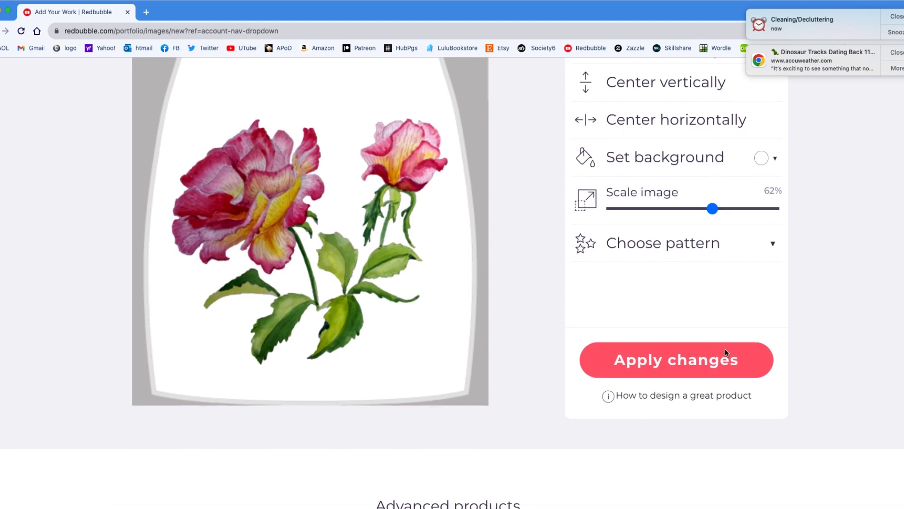
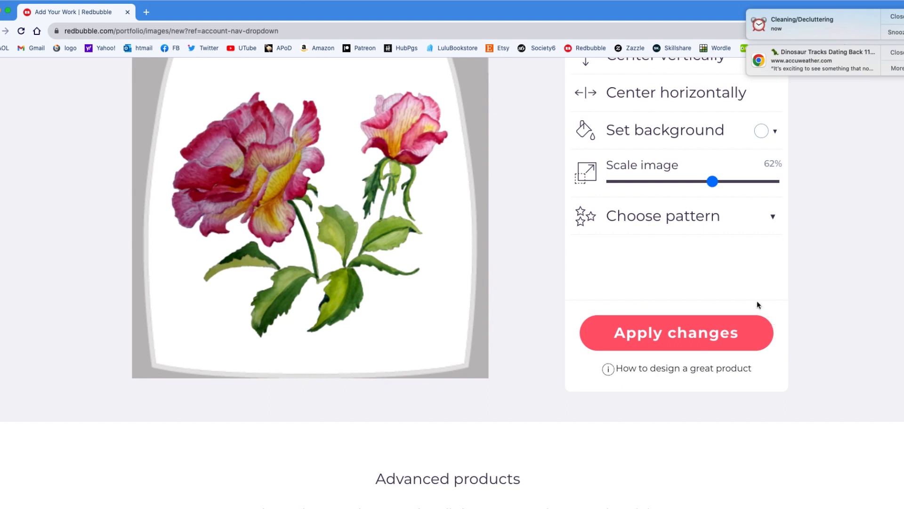
scroll(759, 302, up, 2)
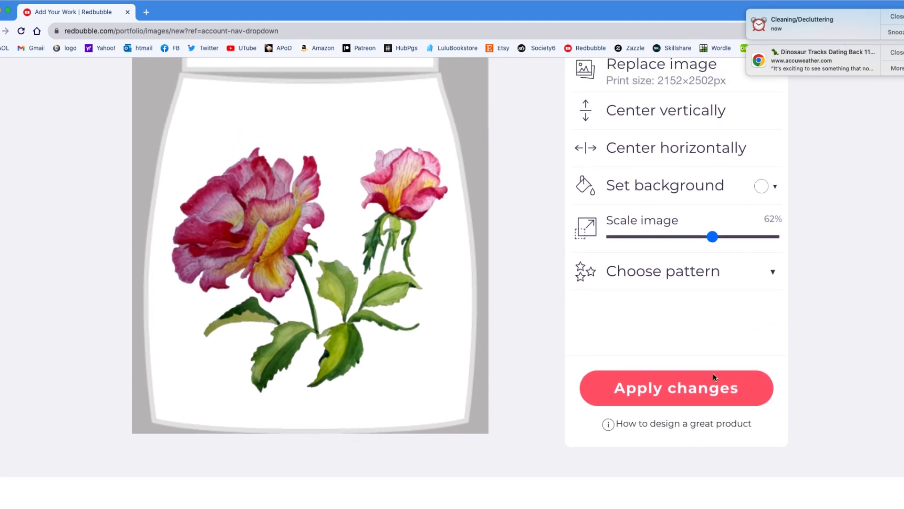
scroll(713, 368, down, 1)
click(712, 361)
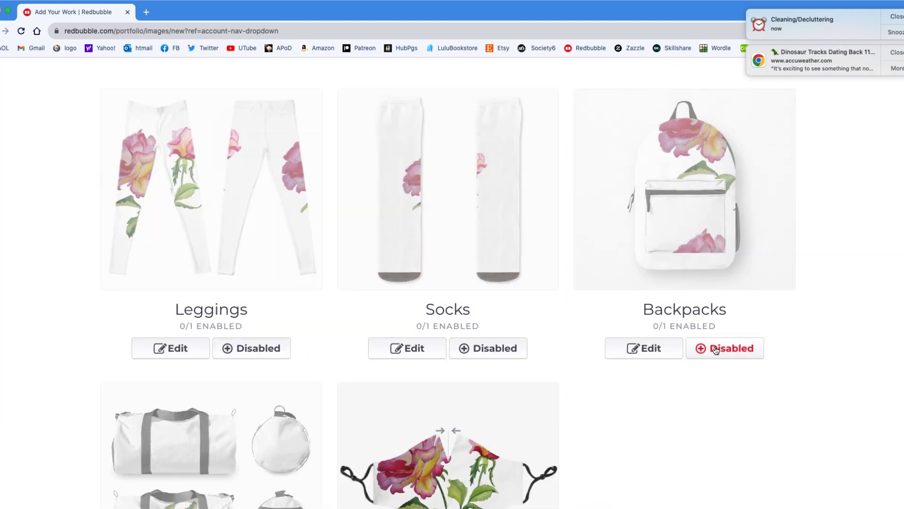
scroll(714, 349, up, 10)
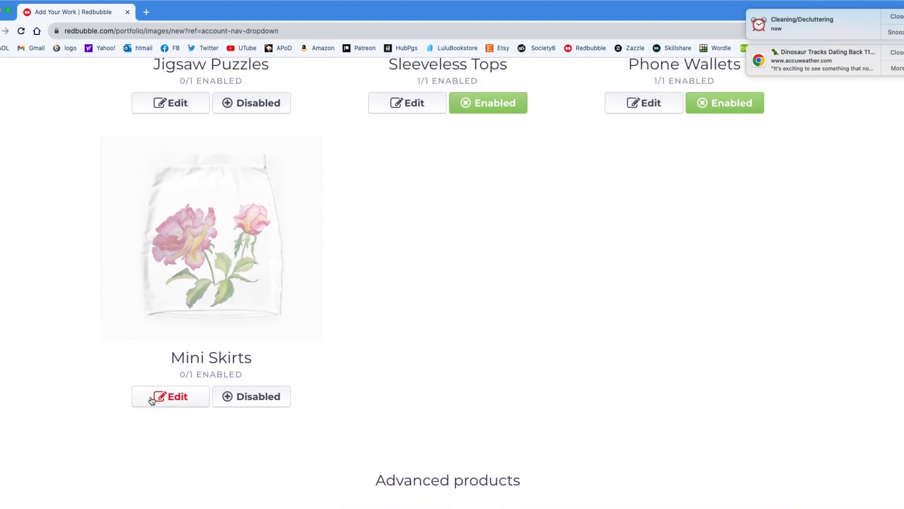
click(251, 396)
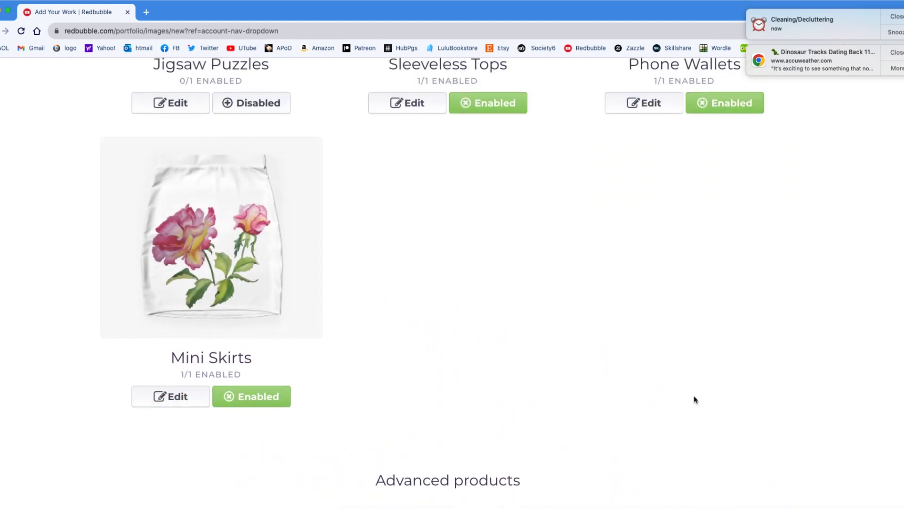
Repeat the rose on Leggings as an offset grid pattern and scale it to 28%.
scroll(693, 399, down, 10)
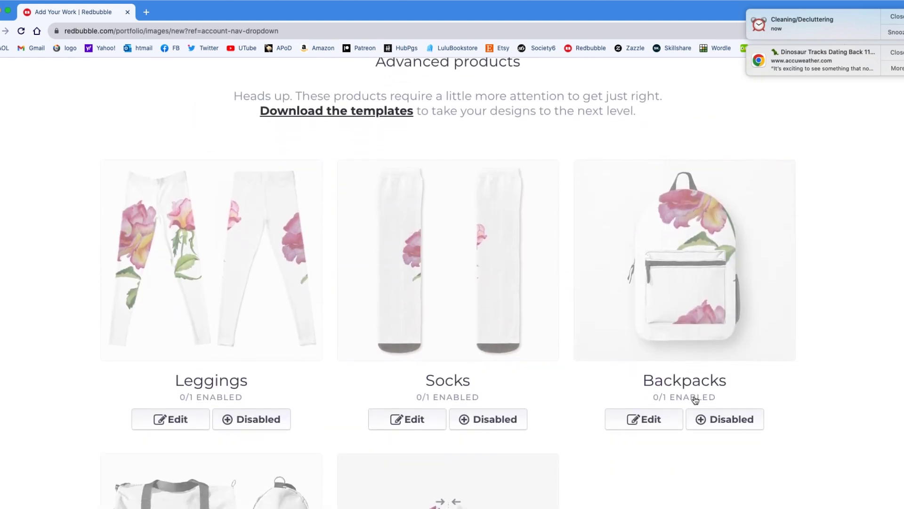
scroll(694, 399, up, 1)
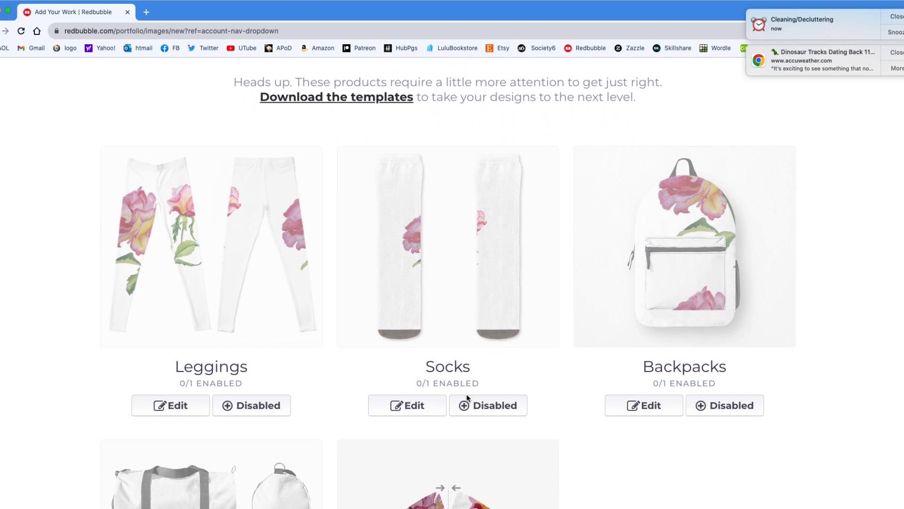
click(182, 408)
scroll(333, 313, down, 10)
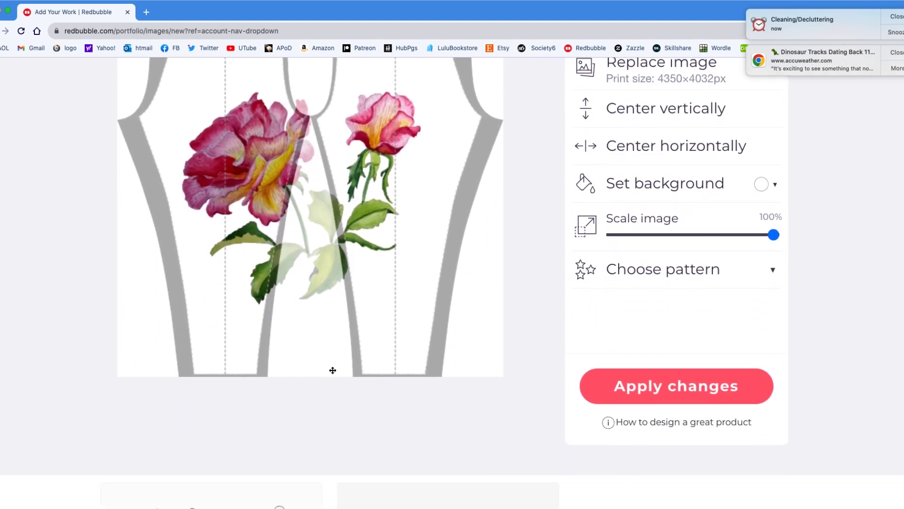
click(703, 270)
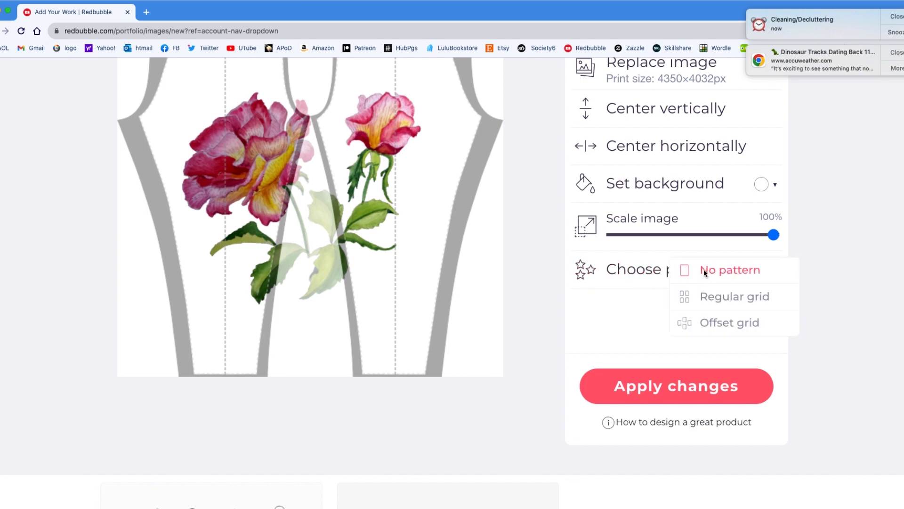
click(732, 322)
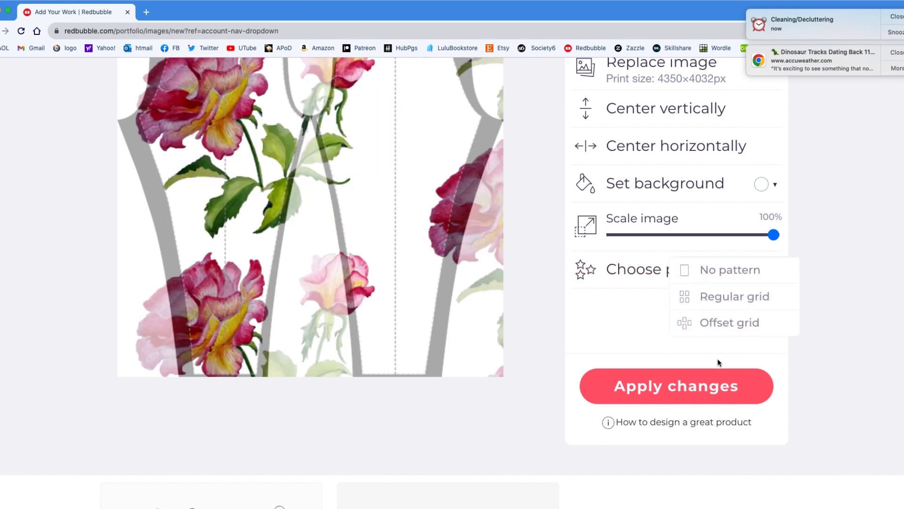
drag(774, 234, 658, 238)
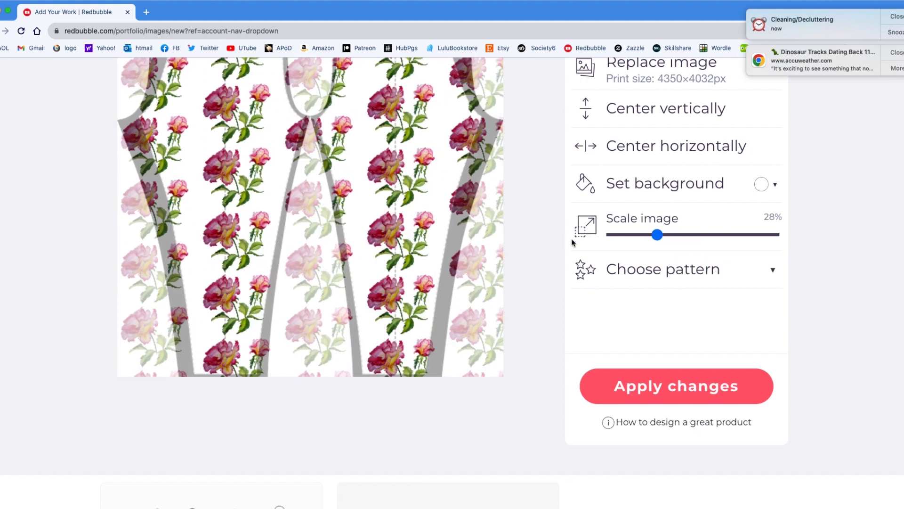
Nudge the Leggings pattern slightly left, apply the changes, and enable the Leggings product.
scroll(428, 249, up, 3)
drag(424, 260, 422, 262)
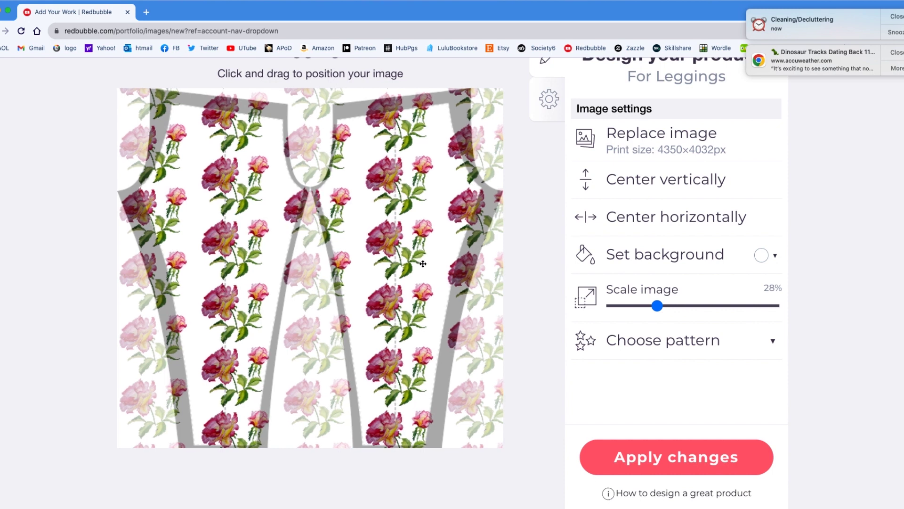
click(671, 462)
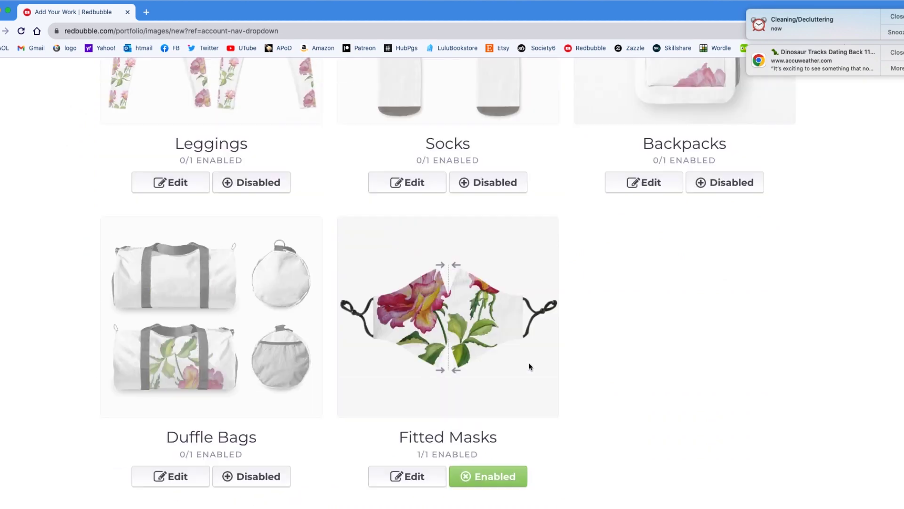
scroll(528, 366, up, 5)
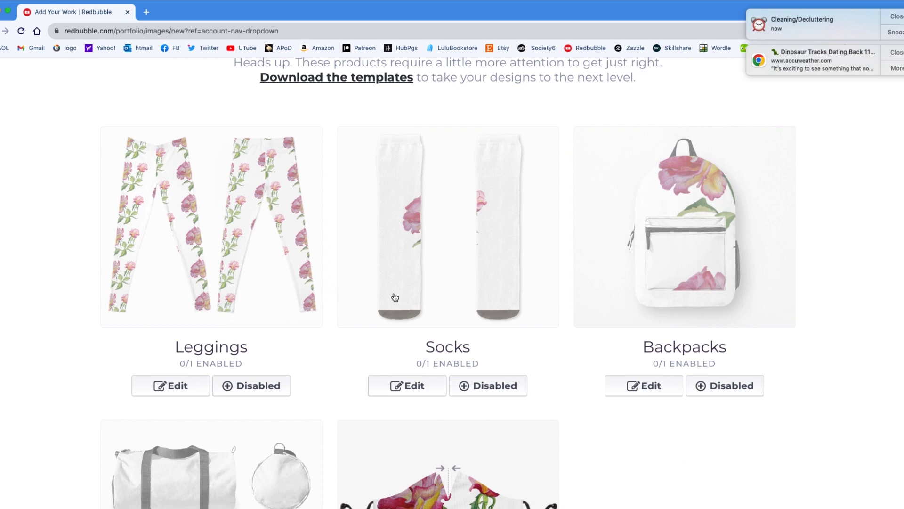
click(251, 386)
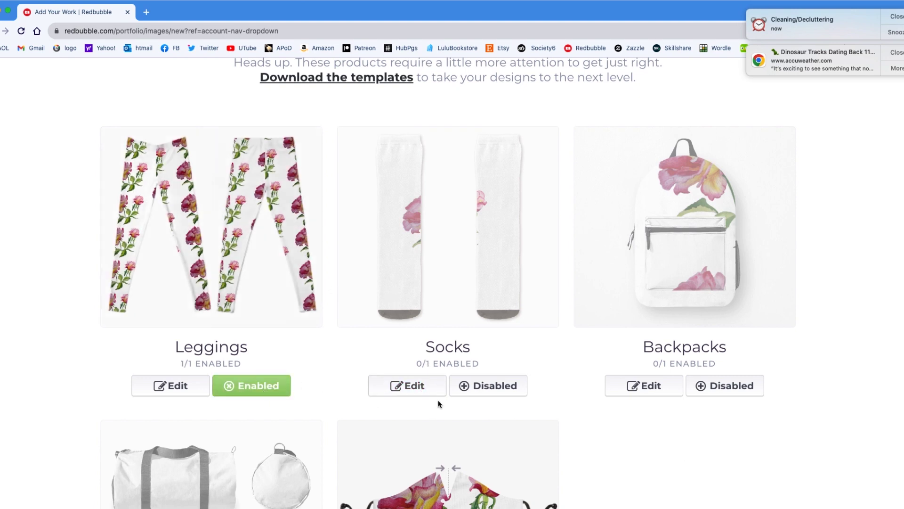
Repeat the rose on Socks as an offset grid pattern and scale it to 56%.
click(416, 387)
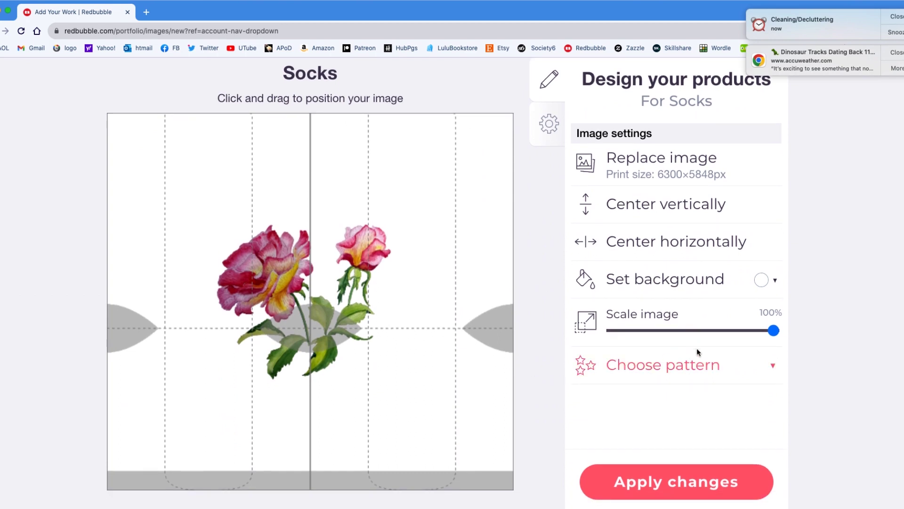
click(683, 372)
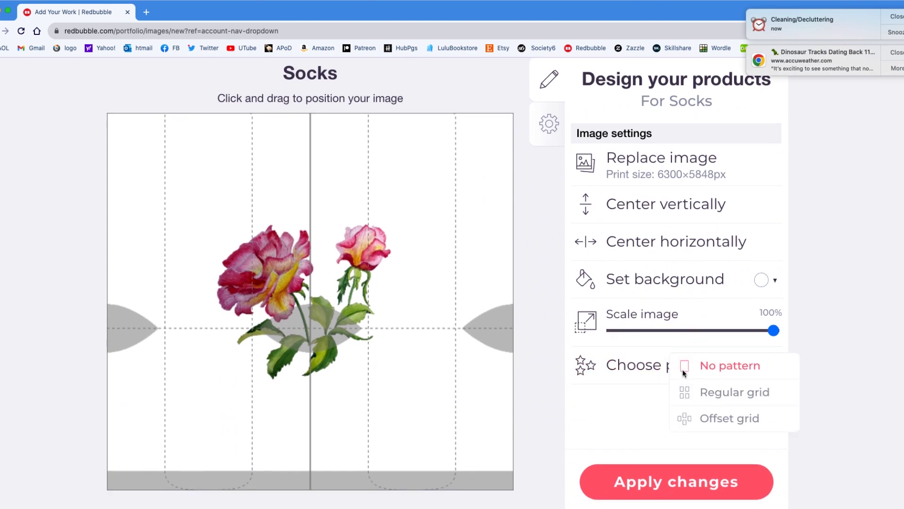
click(694, 419)
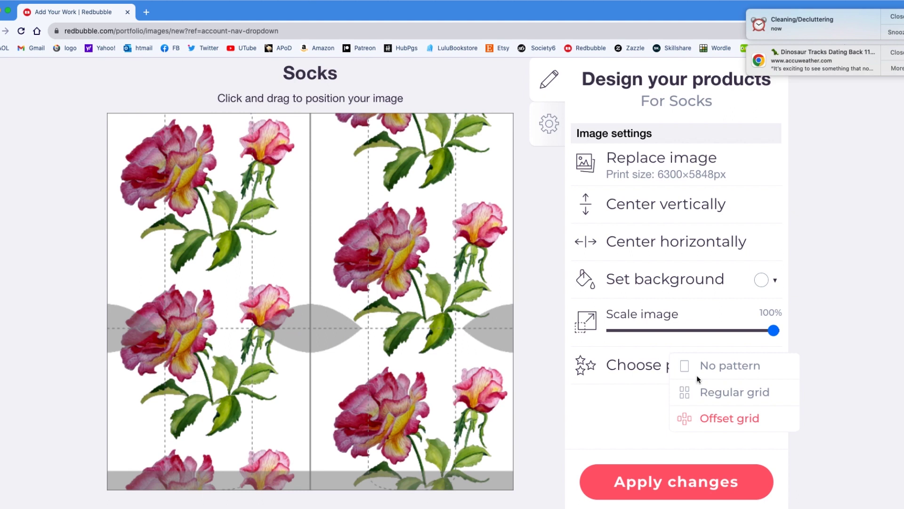
click(718, 331)
drag(717, 332, 702, 334)
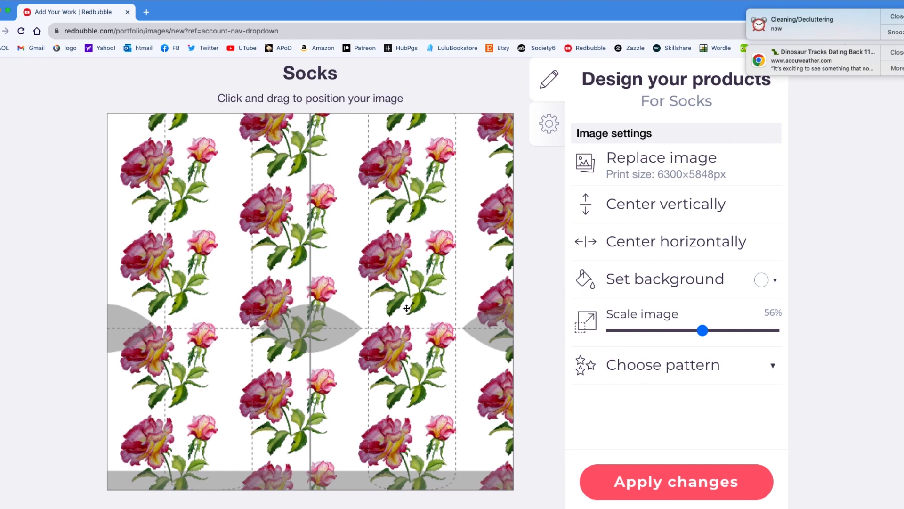
Shift the rose pattern on Socks slightly left and apply the changes.
drag(397, 271, 393, 272)
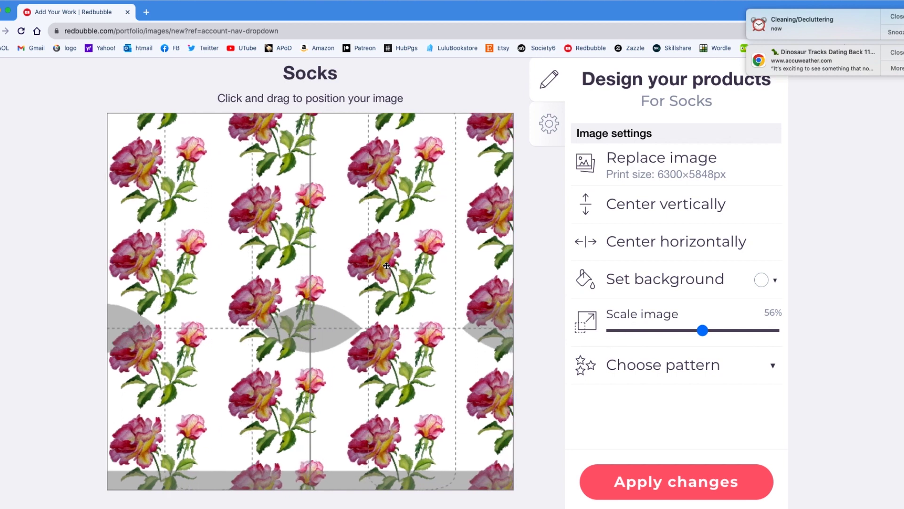
click(669, 484)
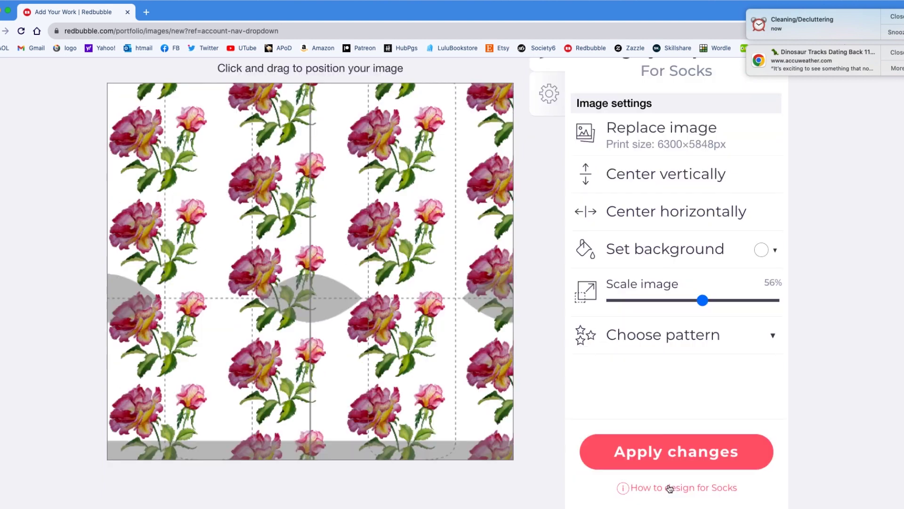
scroll(554, 427, up, 8)
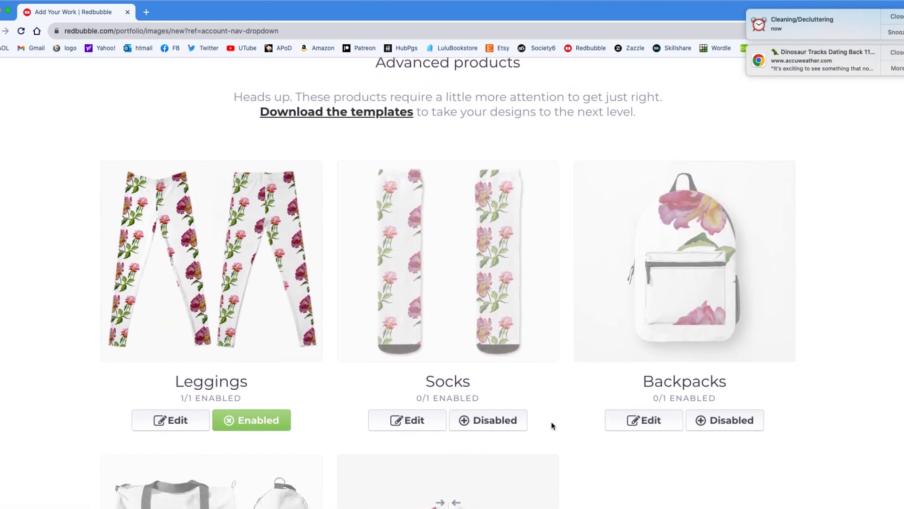
Enable Socks, and repeat the rose on Backpacks as a regular grid pattern scaled to 81%.
click(495, 425)
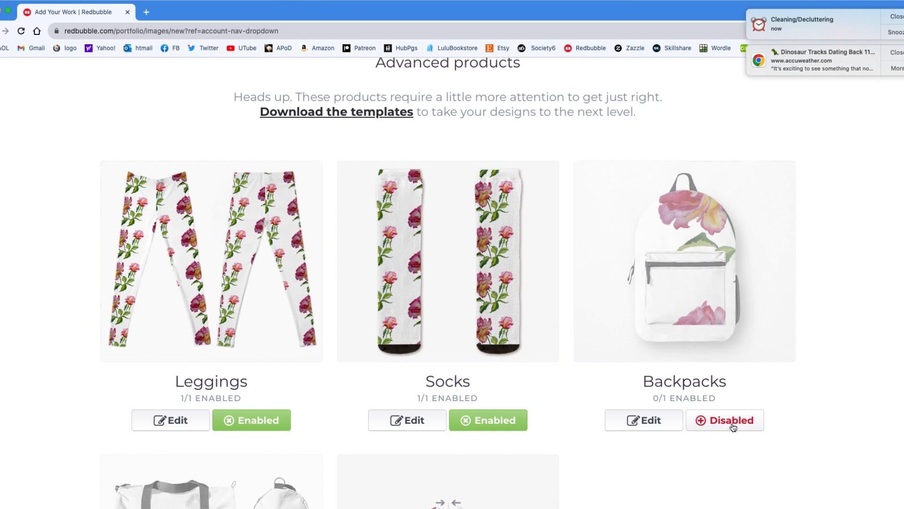
click(650, 421)
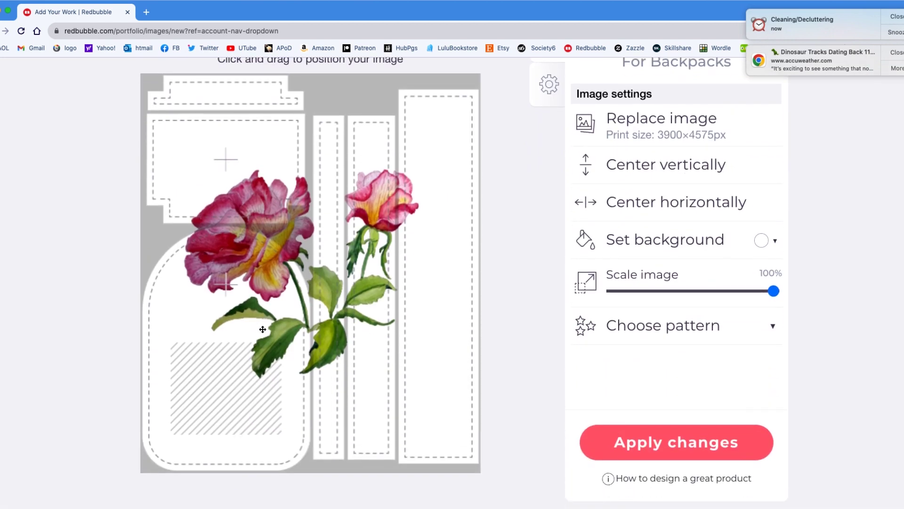
click(701, 329)
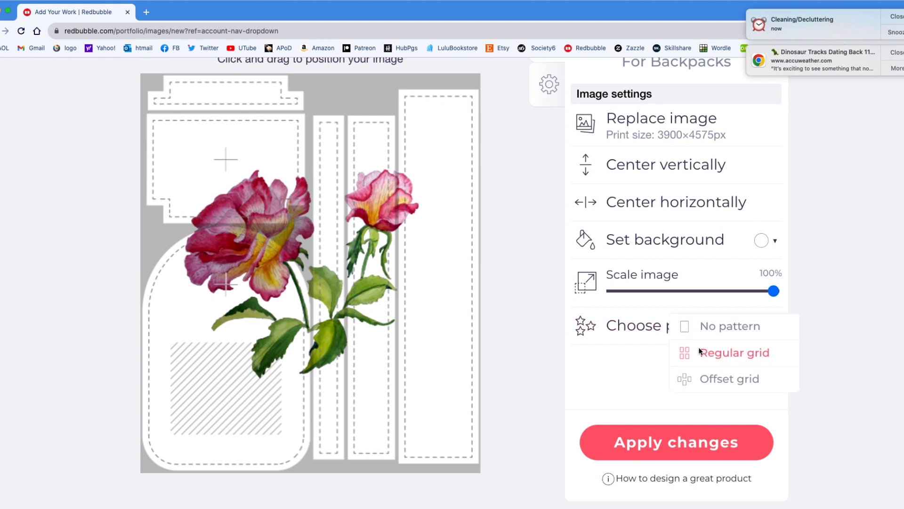
click(702, 353)
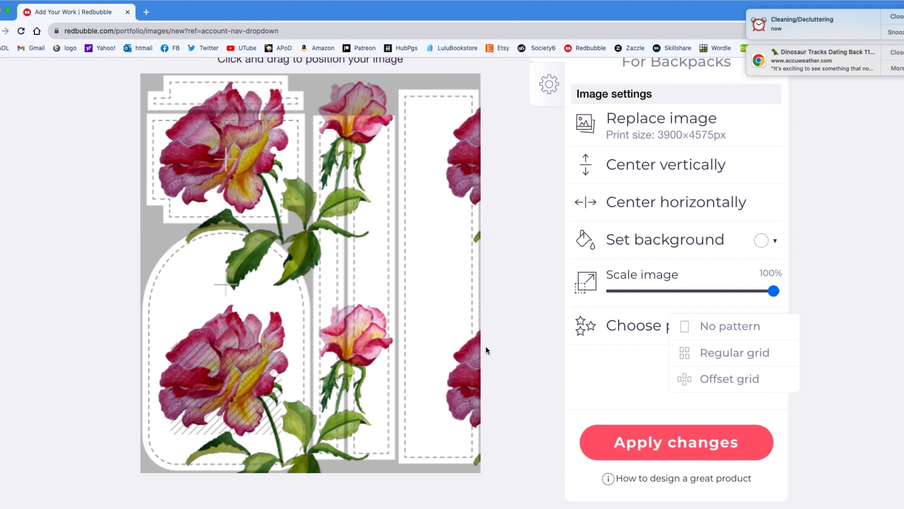
click(743, 291)
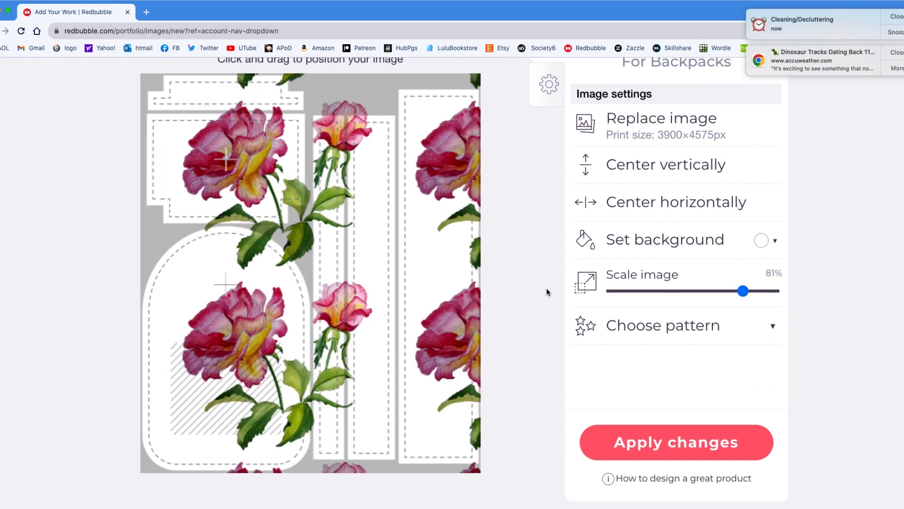
Shift the Backpacks rose pattern up and to the left, apply the changes, and enable the Backpacks product.
drag(458, 331, 429, 315)
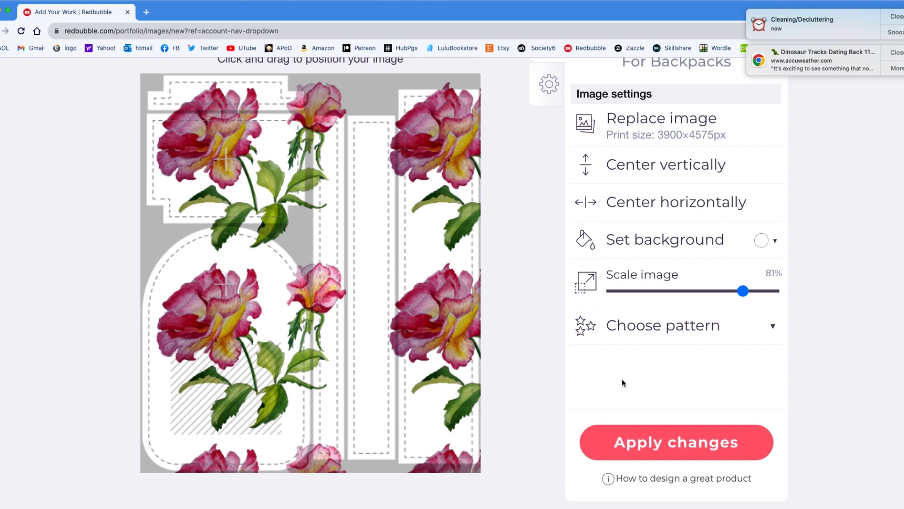
click(675, 439)
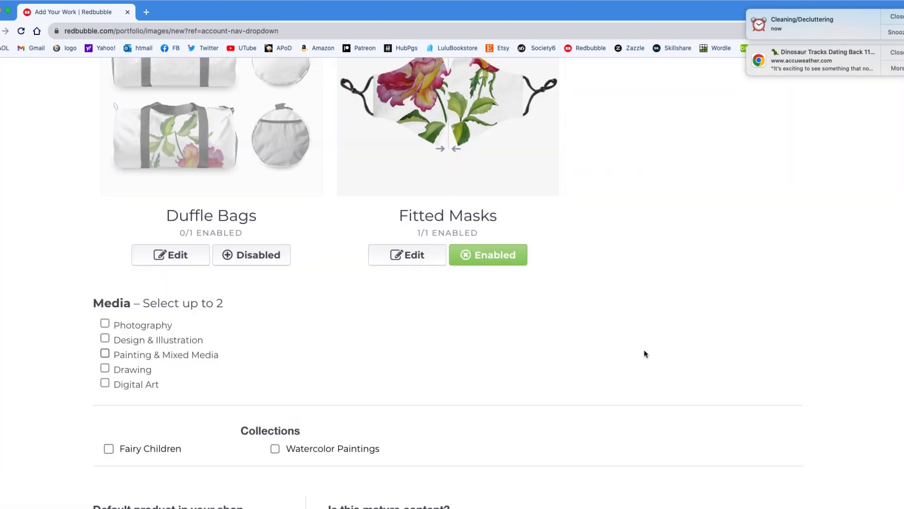
scroll(645, 353, up, 6)
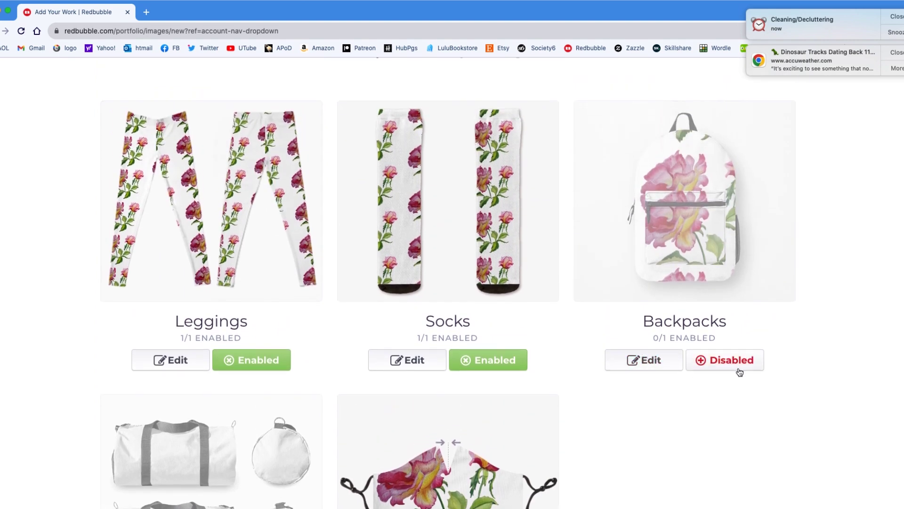
click(720, 360)
Repeat the rose on Duffle Bags as a regular grid pattern and scale it to 70%.
scroll(611, 410, down, 4)
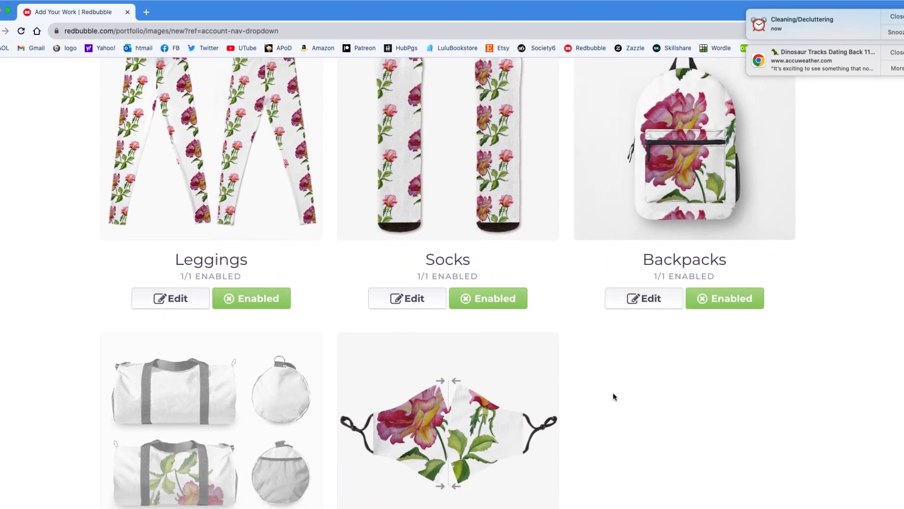
scroll(614, 397, down, 3)
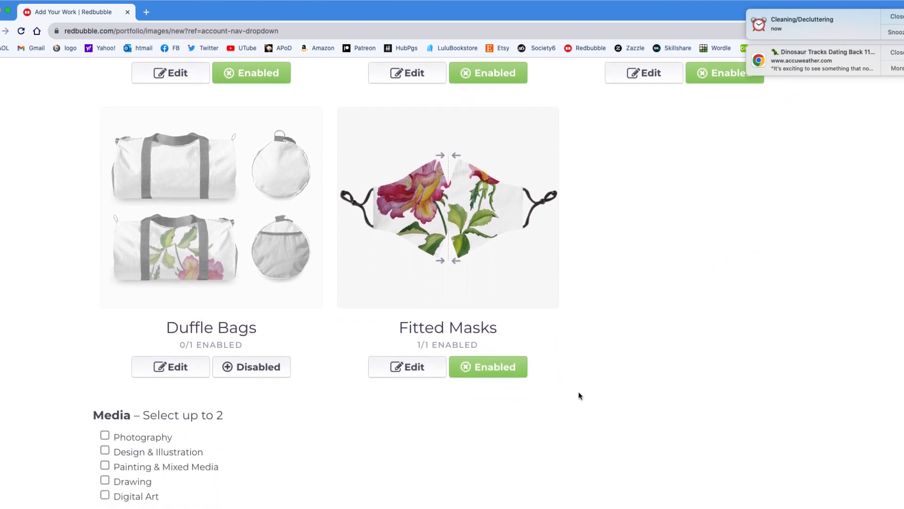
click(170, 367)
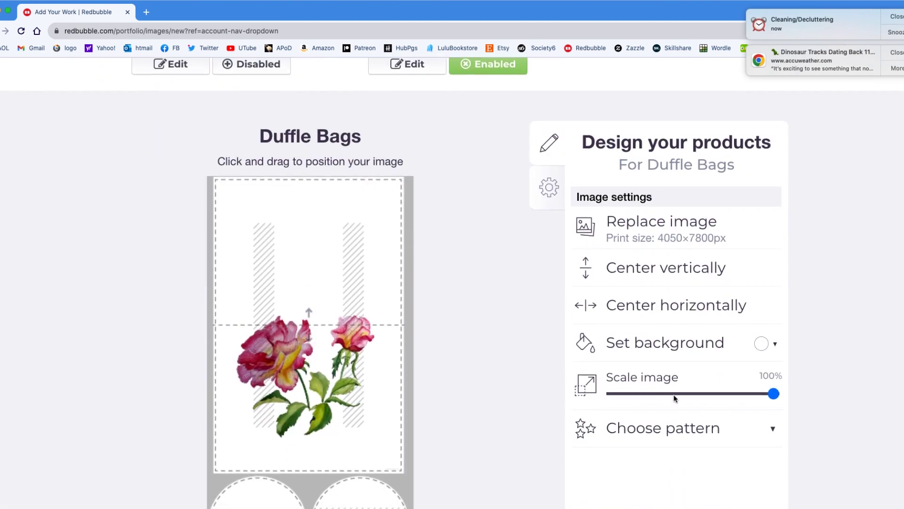
click(650, 430)
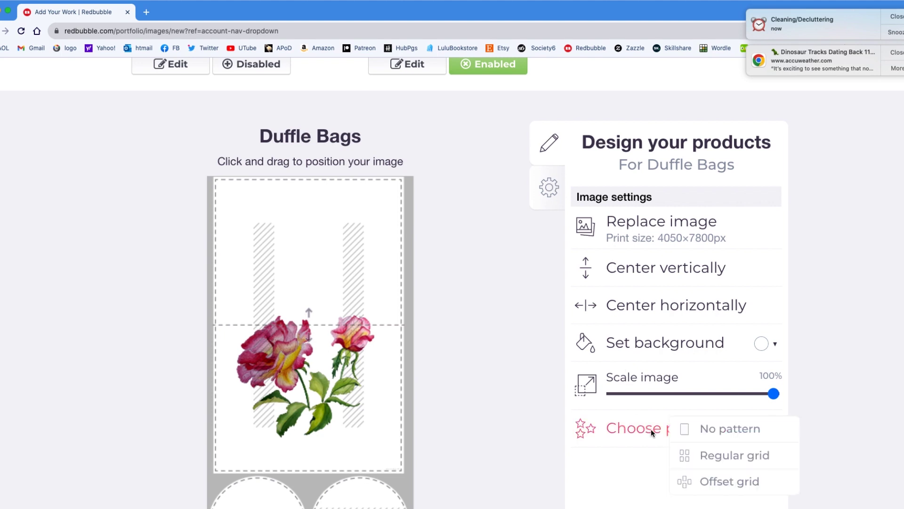
click(711, 456)
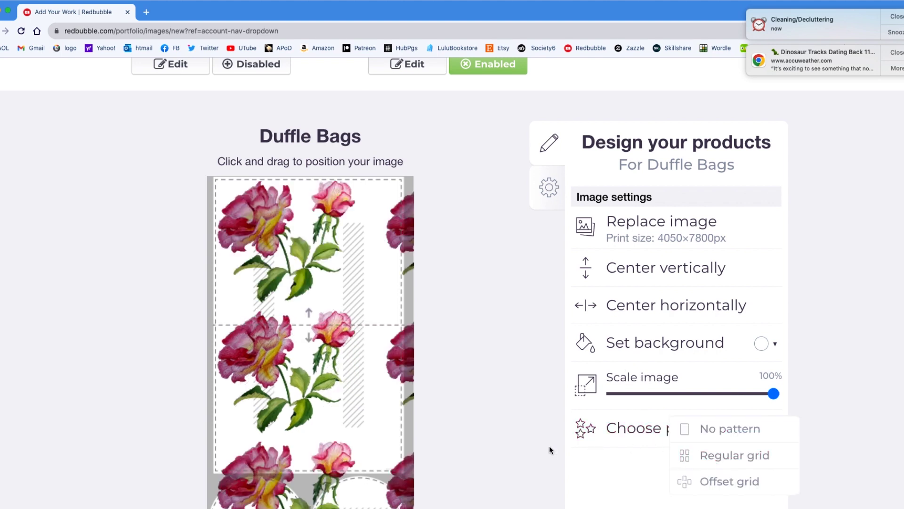
scroll(518, 417, down, 2)
drag(263, 414, 271, 411)
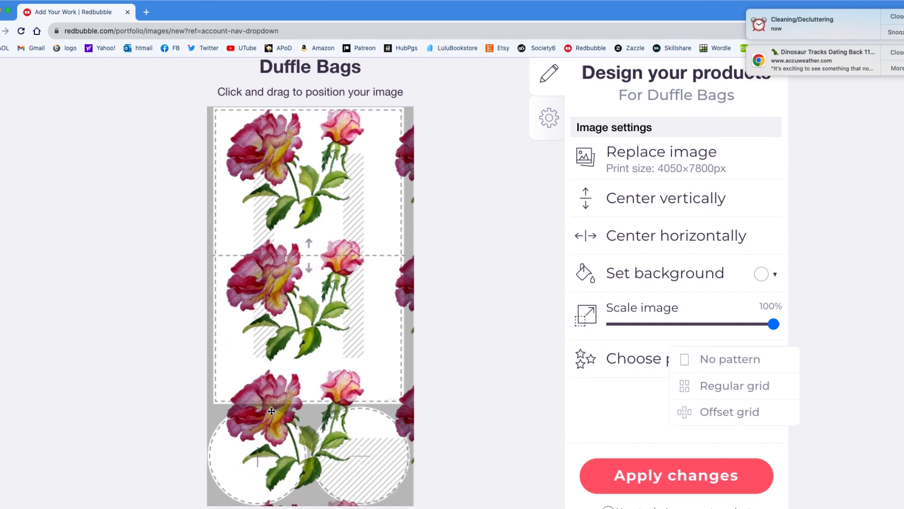
click(272, 411)
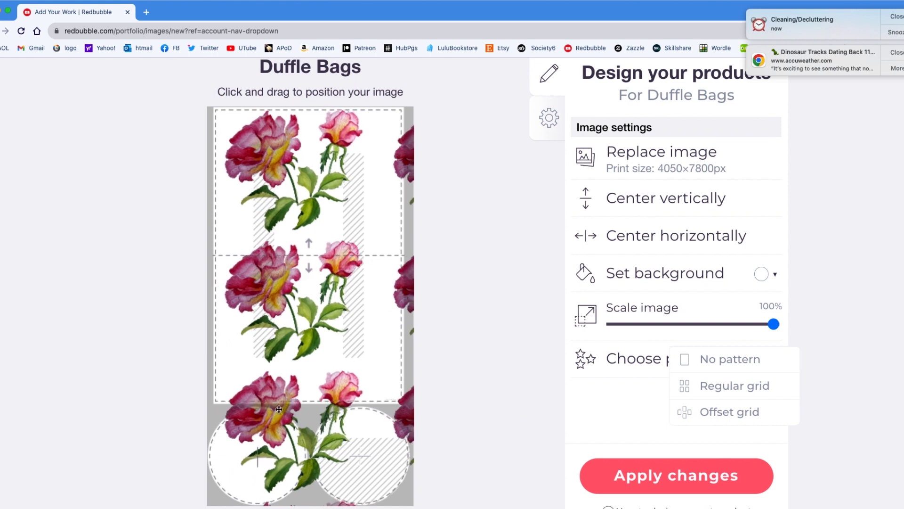
click(743, 325)
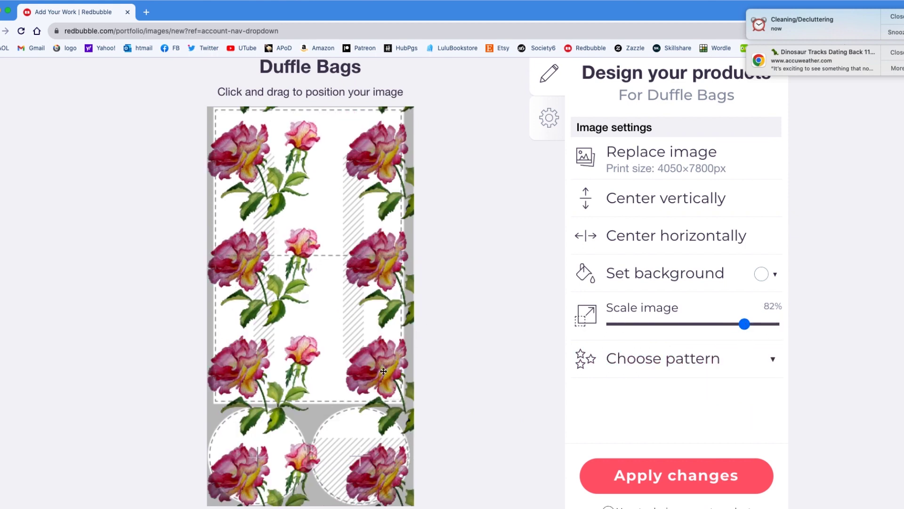
click(725, 324)
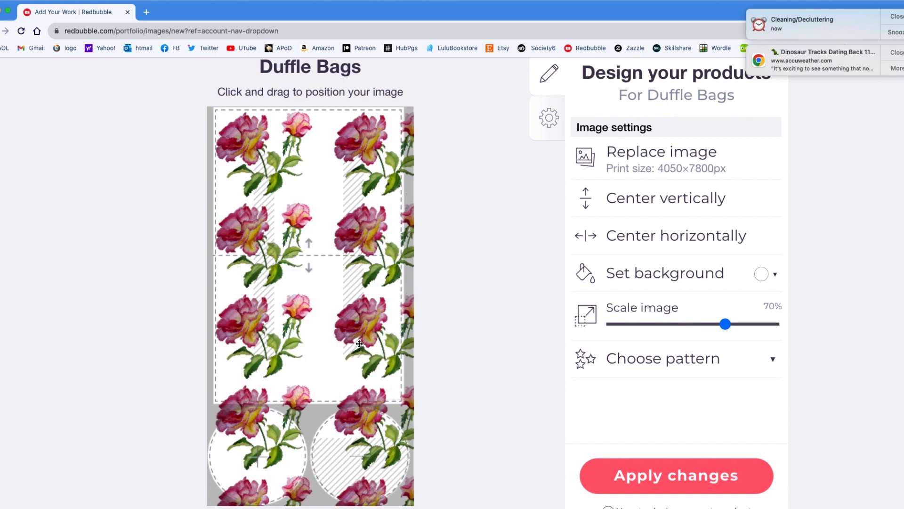
Move the Duffle Bags pattern down so large roses fill both end circles, apply the changes, and enable the product.
drag(362, 332, 362, 334)
drag(363, 336, 366, 362)
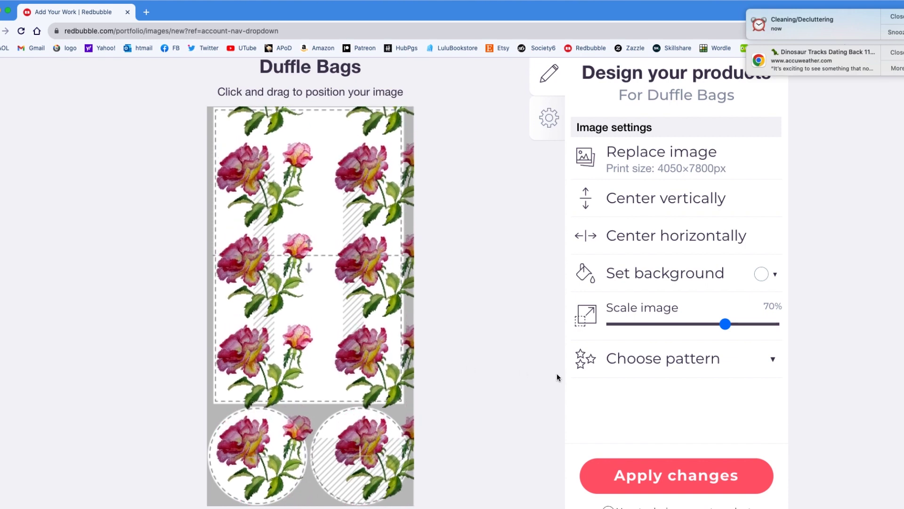
click(702, 479)
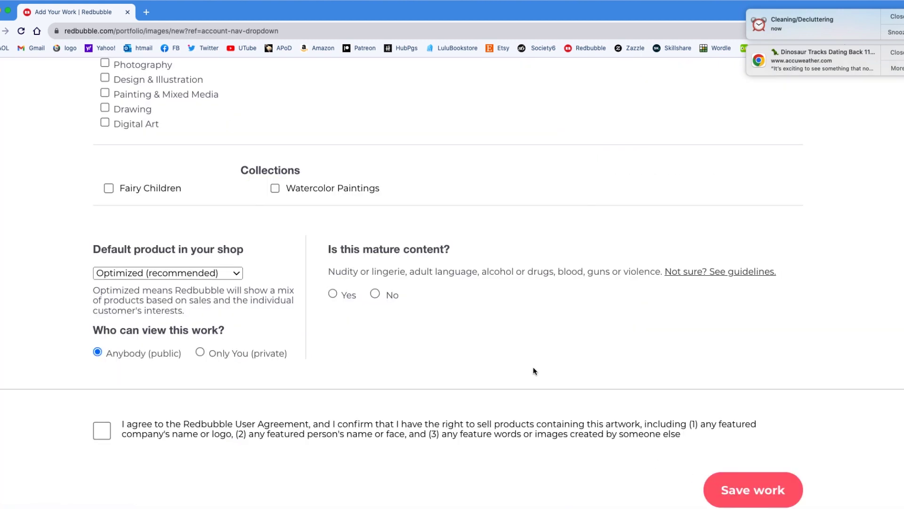
scroll(533, 372, up, 10)
scroll(533, 372, down, 3)
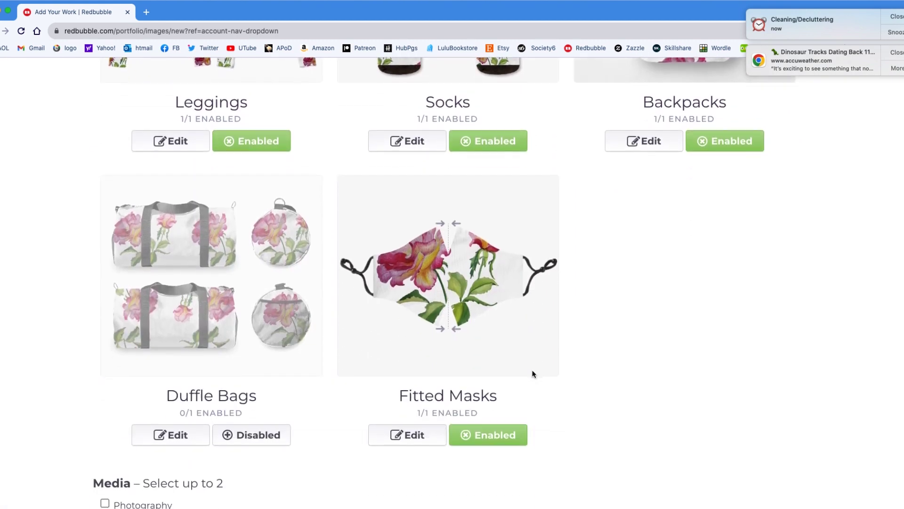
click(250, 438)
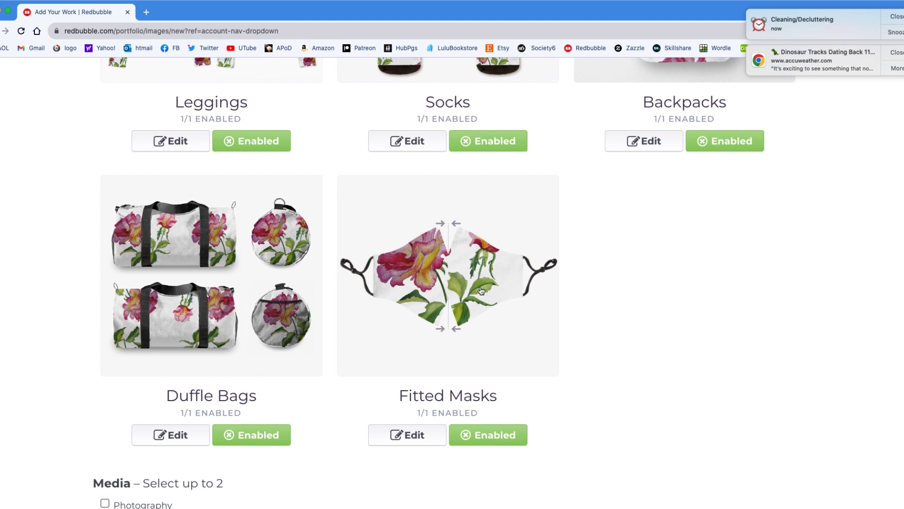
Scale the rose on Fitted Masks to 63%, reposition it so both blooms fit within the mask outline, and apply the changes.
click(414, 436)
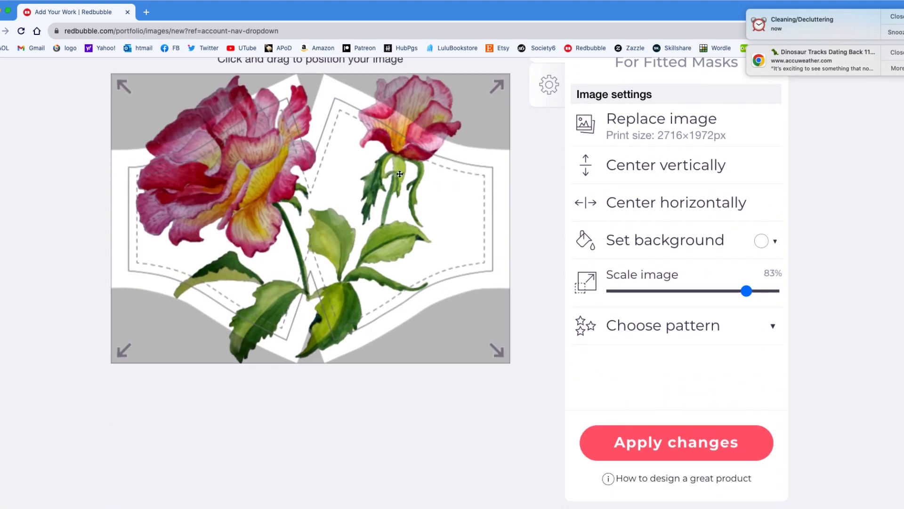
drag(398, 175, 394, 219)
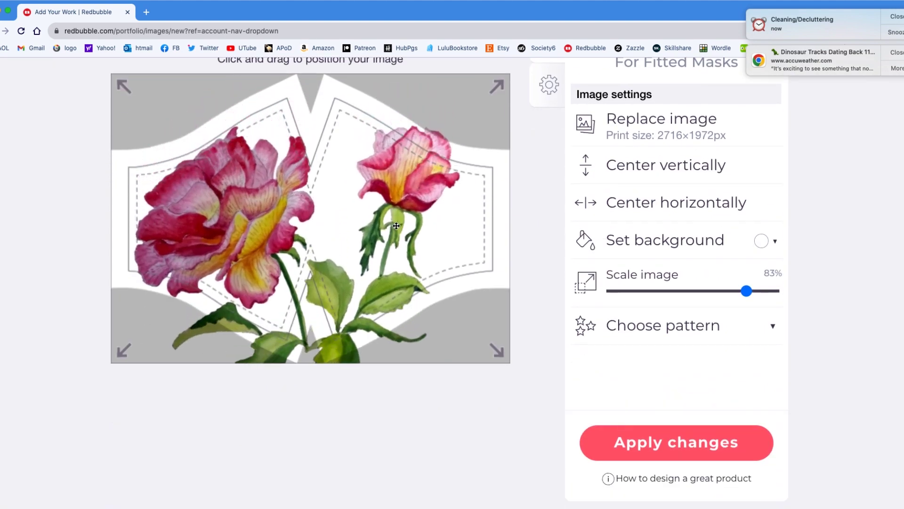
drag(747, 290, 725, 290)
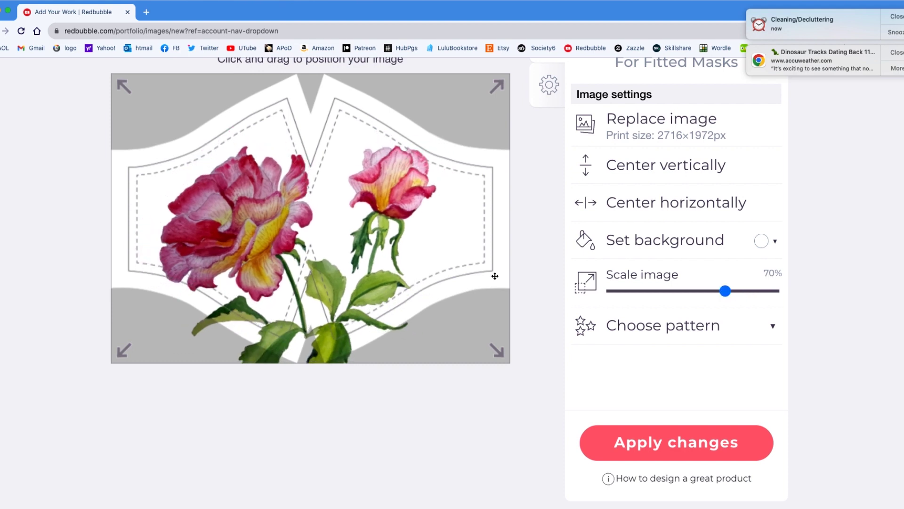
drag(333, 286, 332, 274)
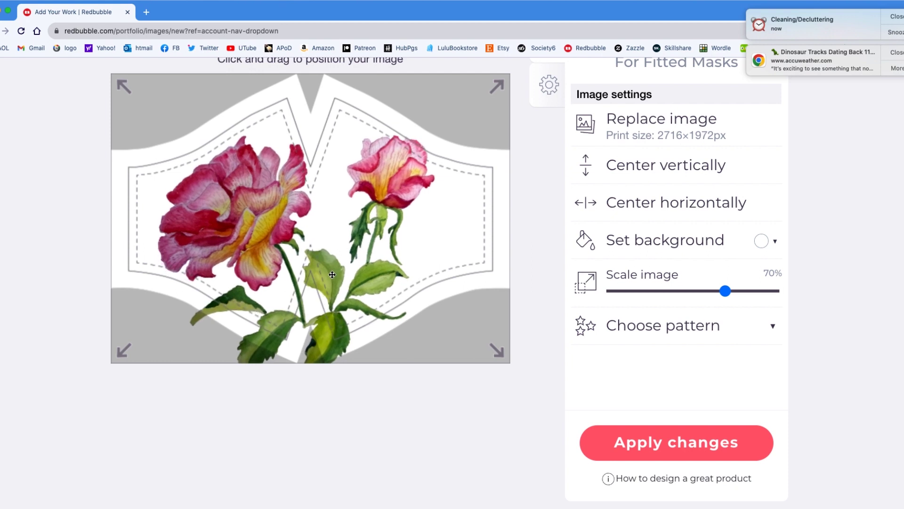
click(713, 291)
drag(325, 280, 319, 266)
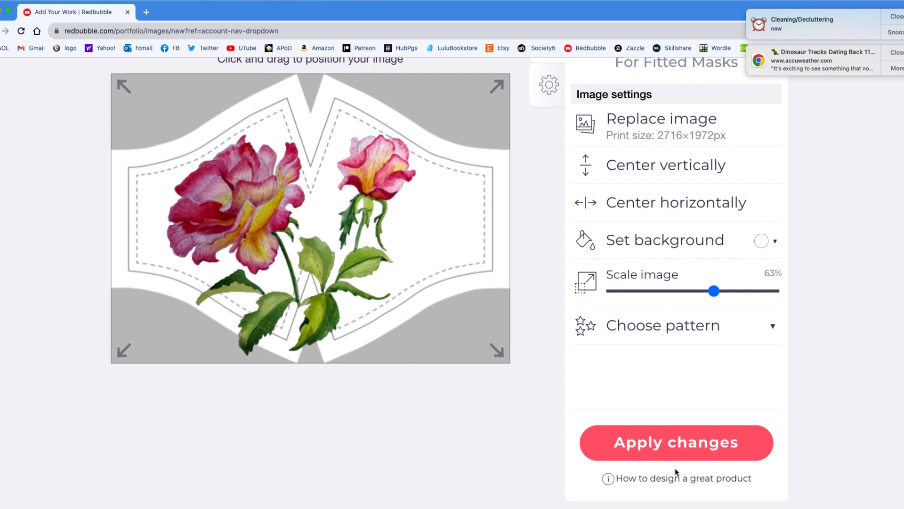
click(681, 453)
Set the work's media to Painting & Mixed Media and Drawing.
scroll(683, 445, down, 10)
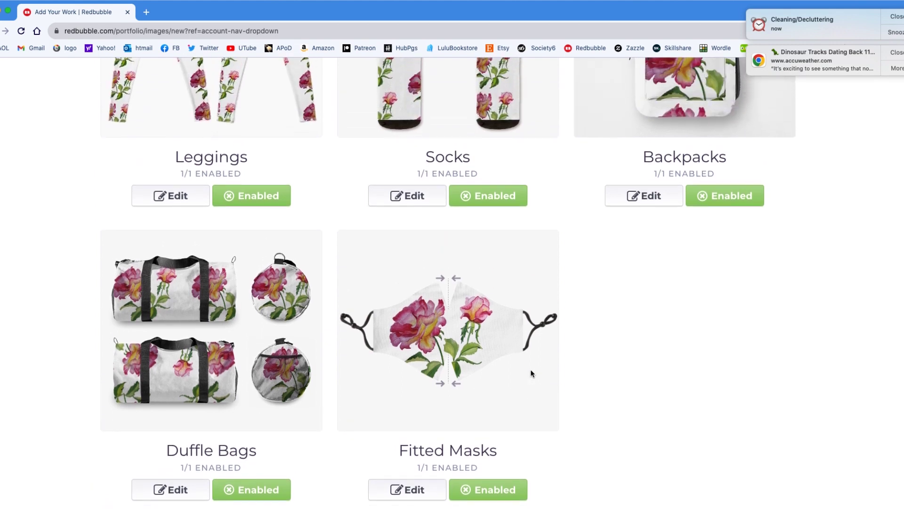
scroll(531, 373, down, 3)
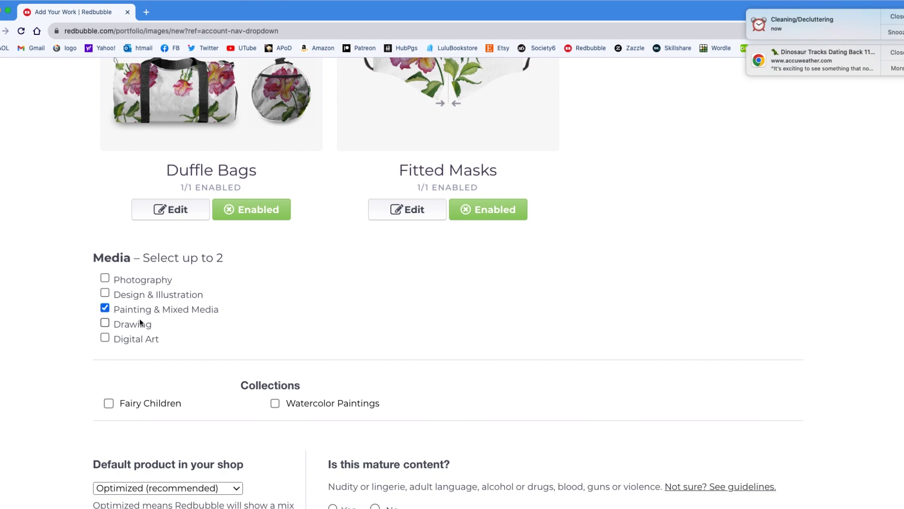
click(105, 323)
Add the work to the Watercolor Paintings collection and mark it as not mature content.
scroll(380, 328, down, 4)
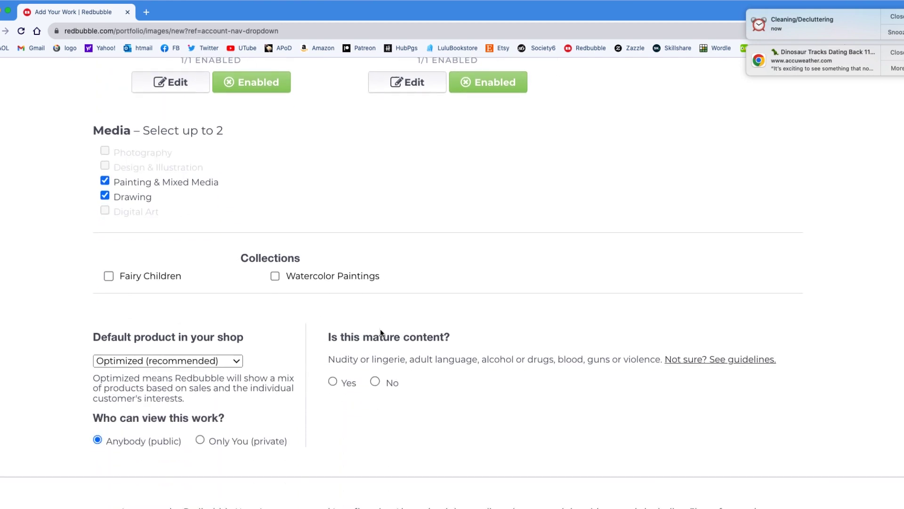
click(275, 216)
scroll(280, 305, down, 2)
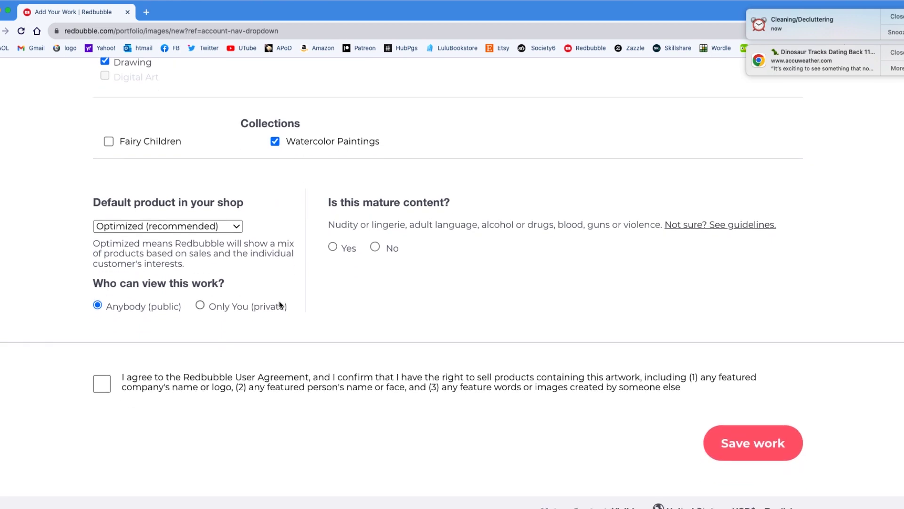
scroll(280, 305, down, 1)
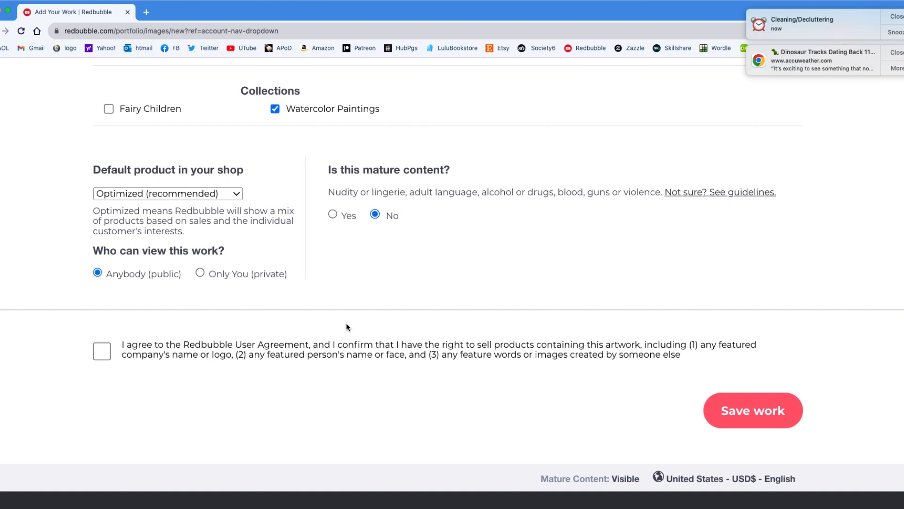
scroll(347, 325, down, 3)
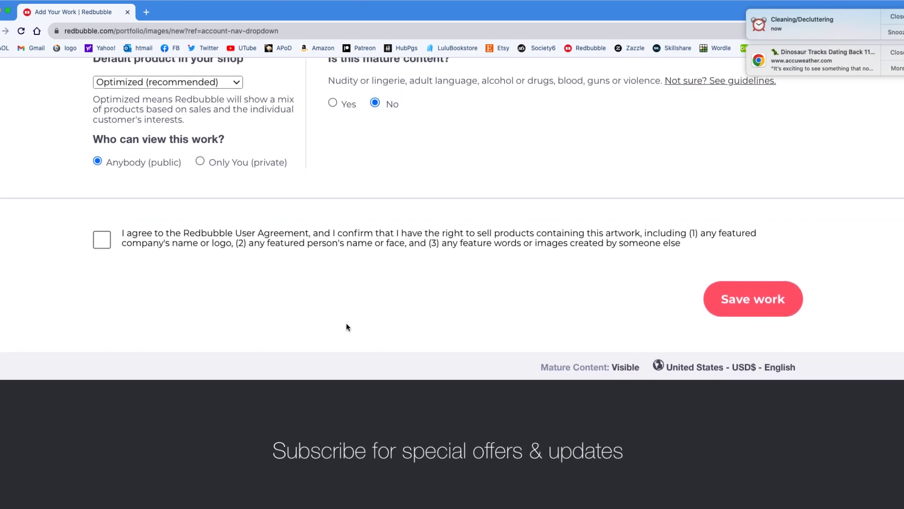
Accept the Redbubble User Agreement, keep Optimized (recommended) as the default shop product, and save the work.
scroll(259, 311, up, 2)
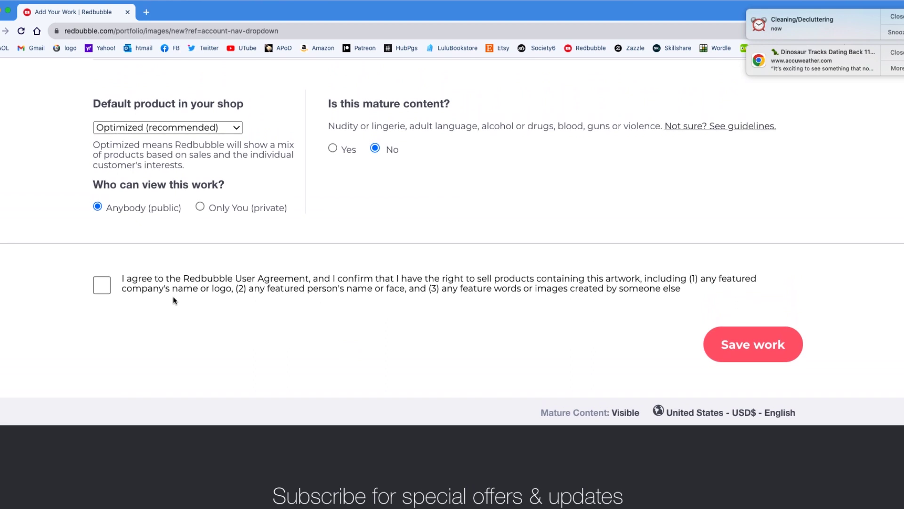
click(101, 291)
click(235, 129)
click(237, 130)
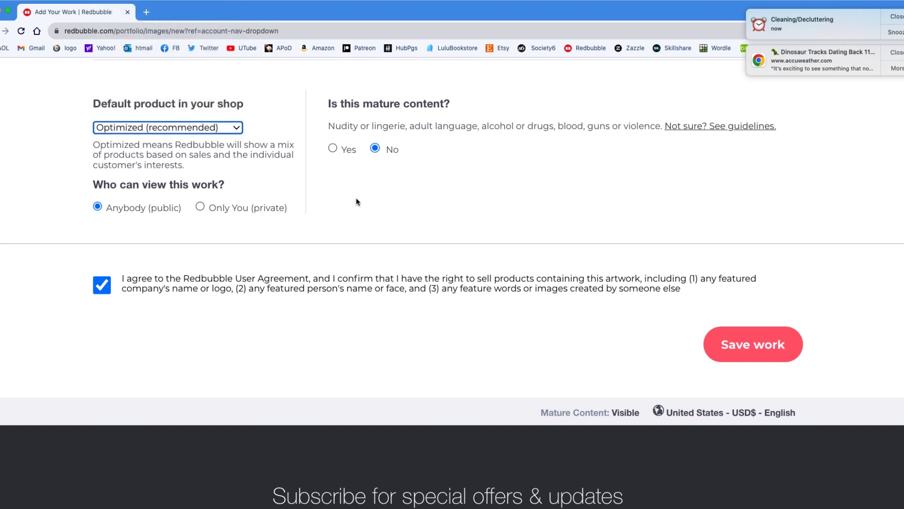
click(750, 346)
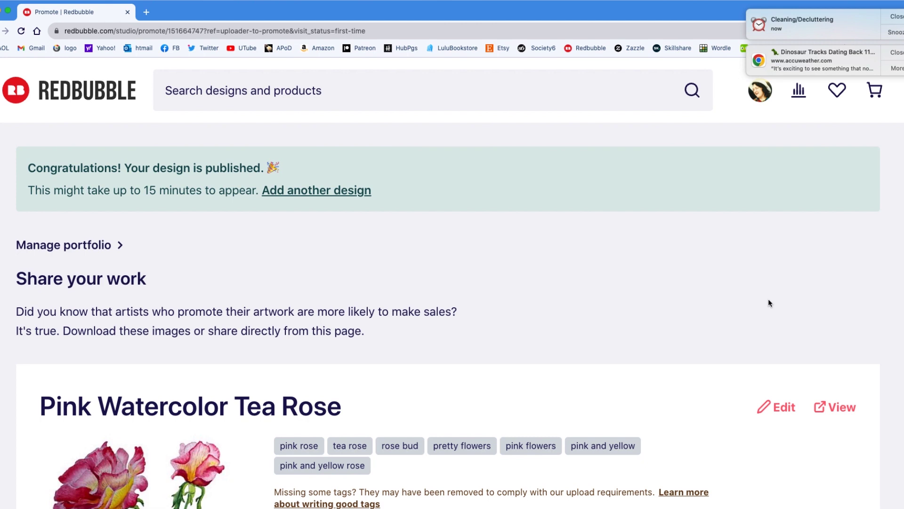
Review the published rose's promote page, examining its tags, description and the previews on magnet, mouse pad, hats, mats, pet blanket and masks.
scroll(769, 302, down, 7)
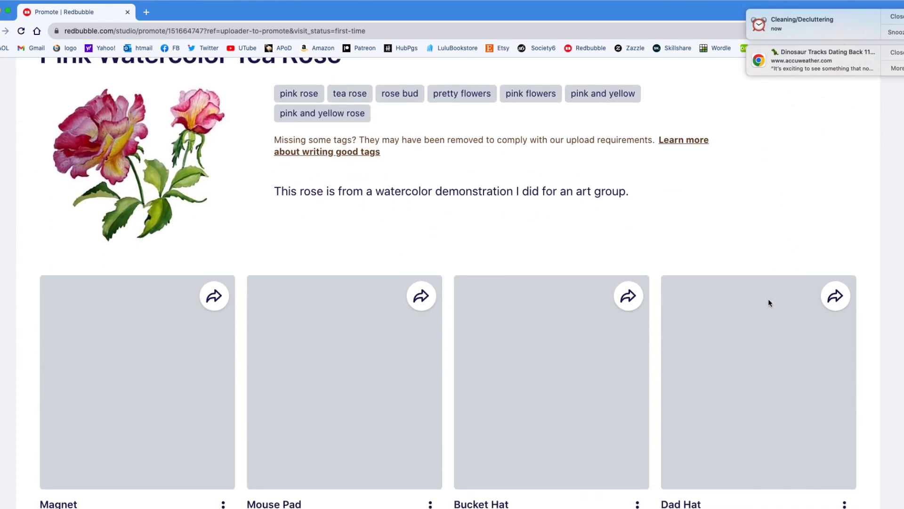
scroll(768, 302, down, 2)
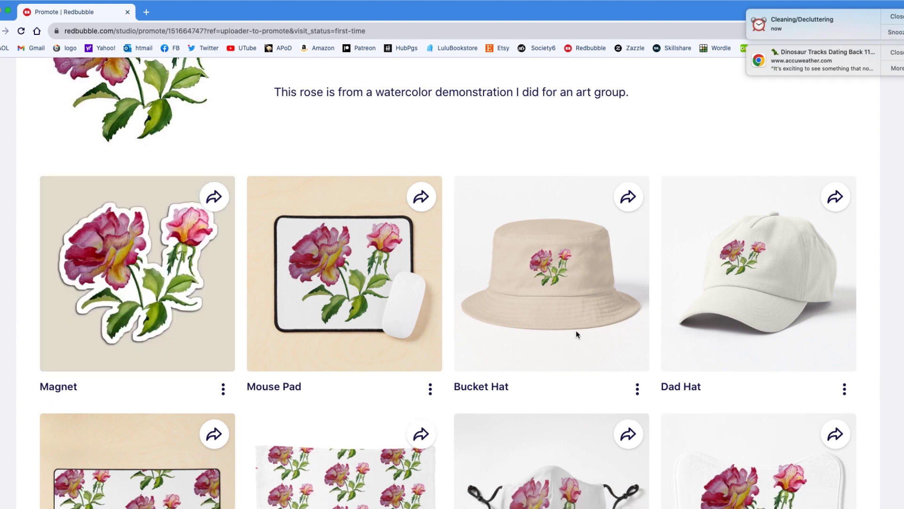
scroll(585, 312, down, 4)
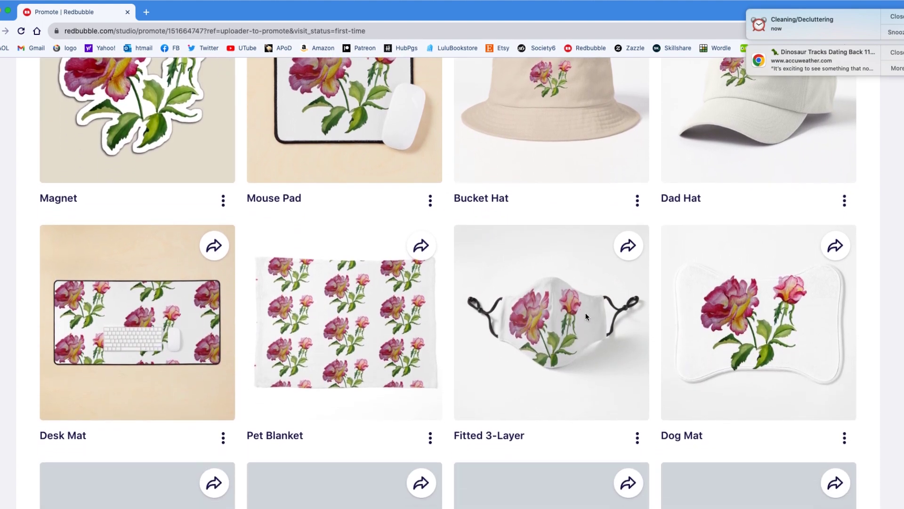
scroll(586, 317, down, 1)
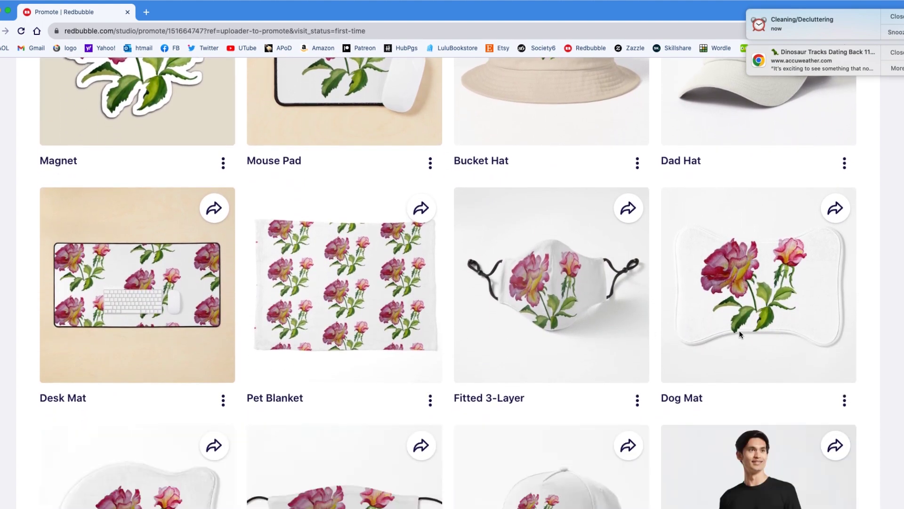
scroll(713, 332, up, 4)
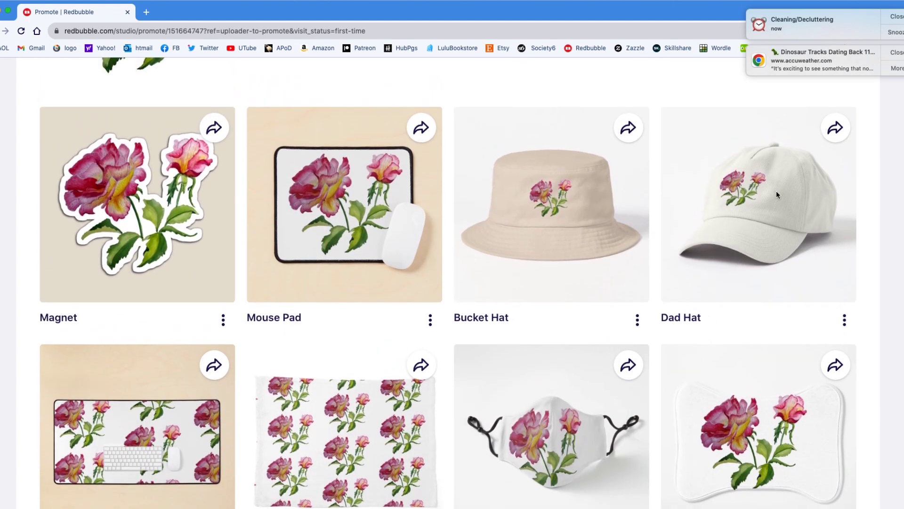
scroll(649, 370, down, 10)
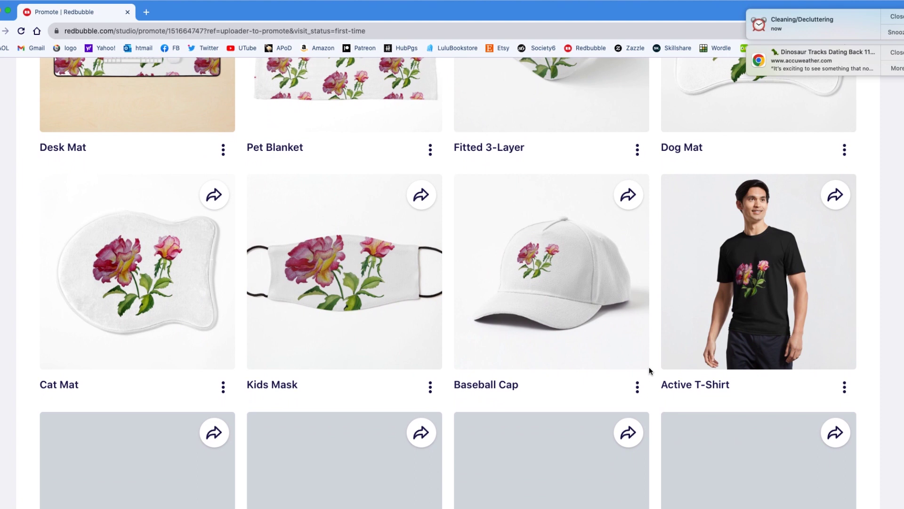
Examine how the rose is sized and placed on the clothing previews, from T-shirts and hoodies to tank tops, dresses and leggings.
scroll(649, 370, down, 3)
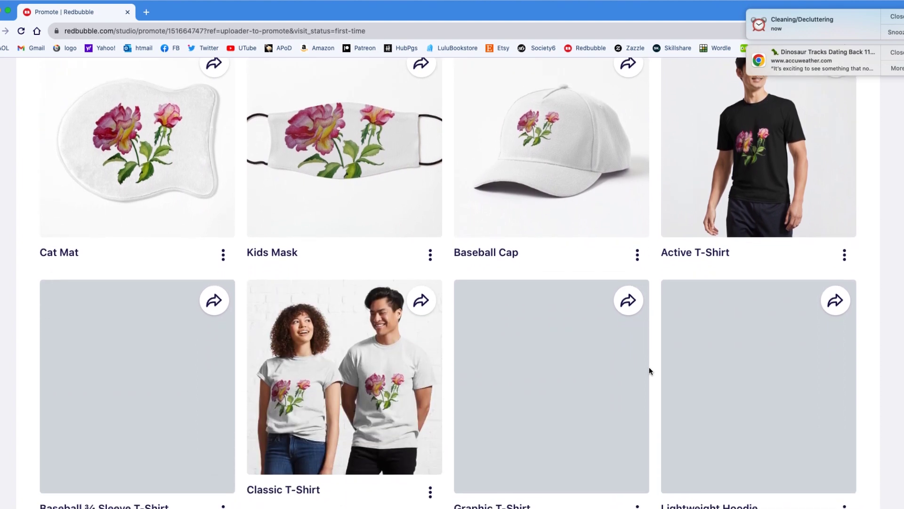
scroll(649, 371, down, 1)
scroll(649, 370, up, 2)
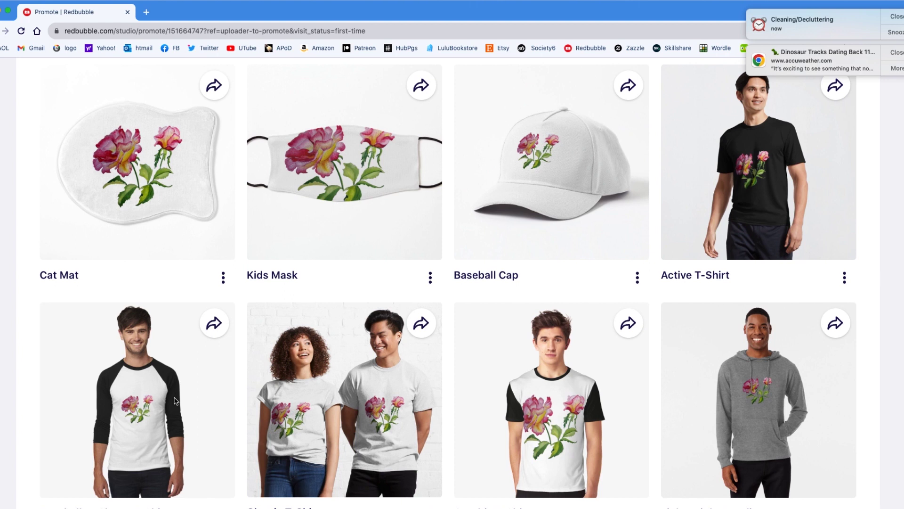
scroll(176, 401, down, 5)
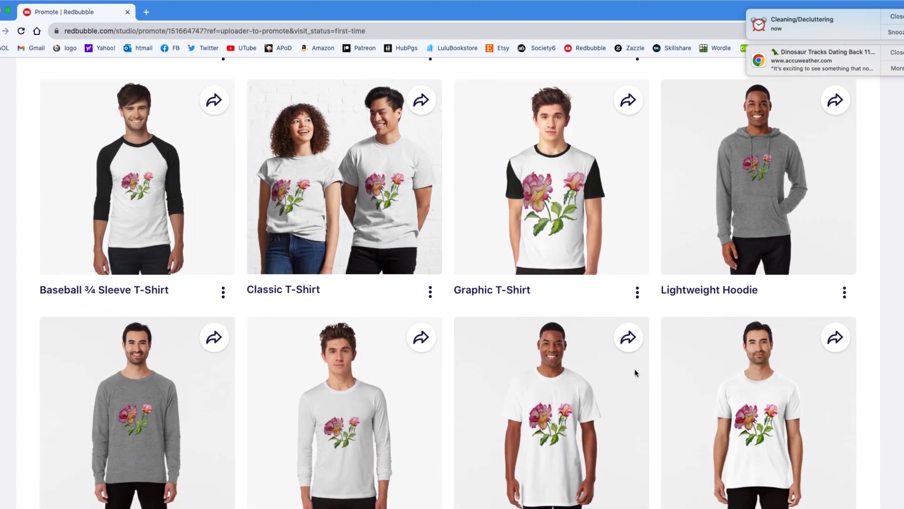
scroll(626, 397, down, 8)
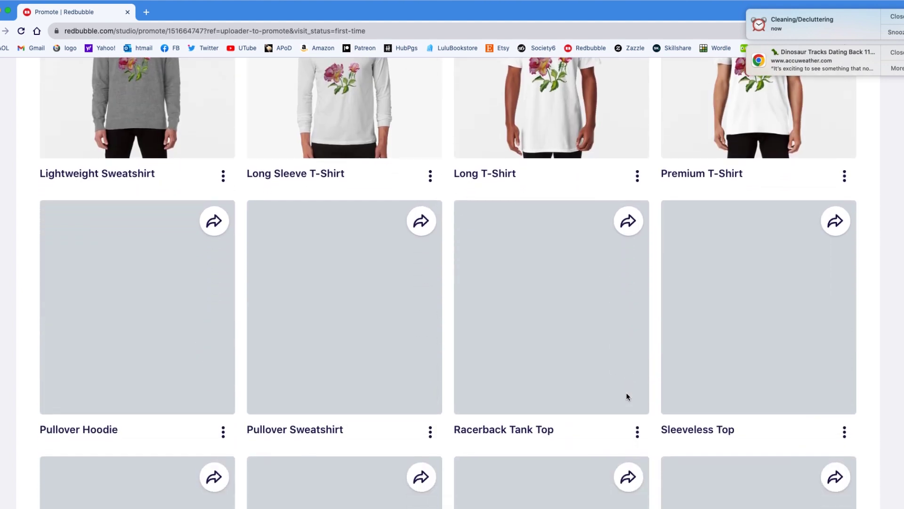
scroll(626, 397, down, 2)
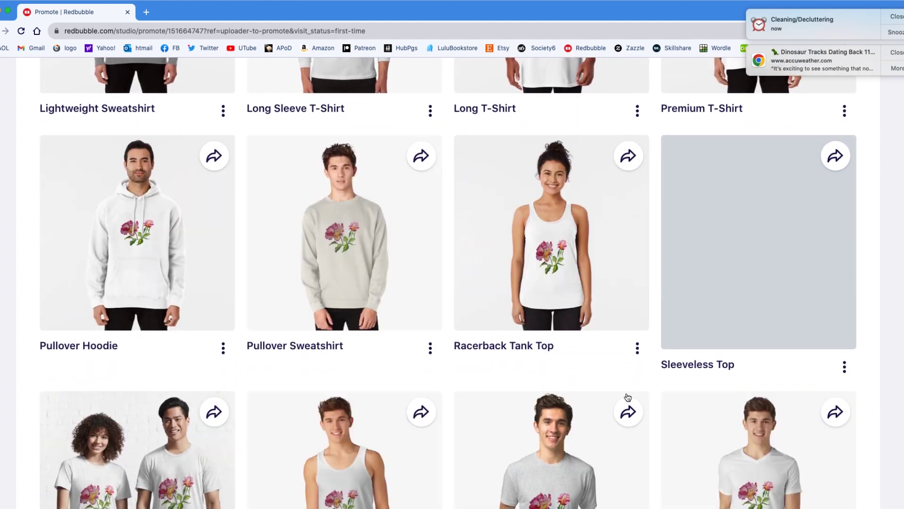
scroll(628, 396, down, 1)
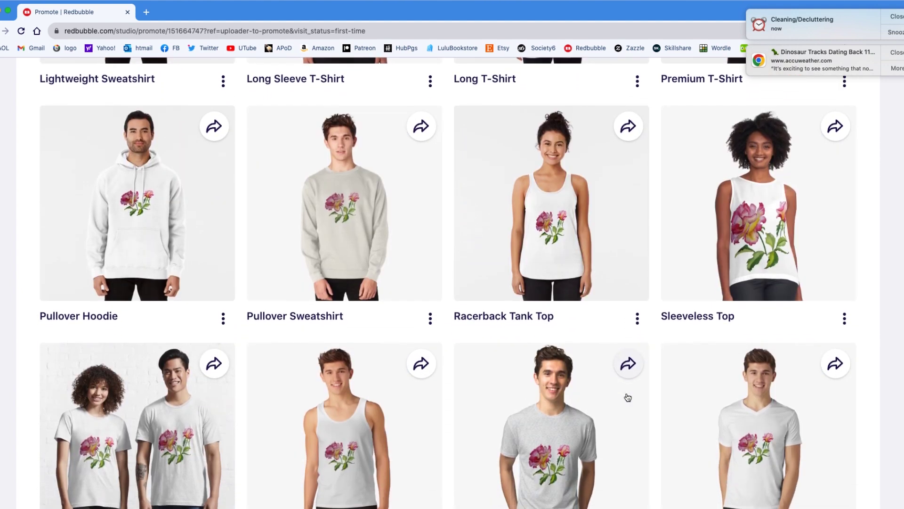
scroll(634, 346, down, 5)
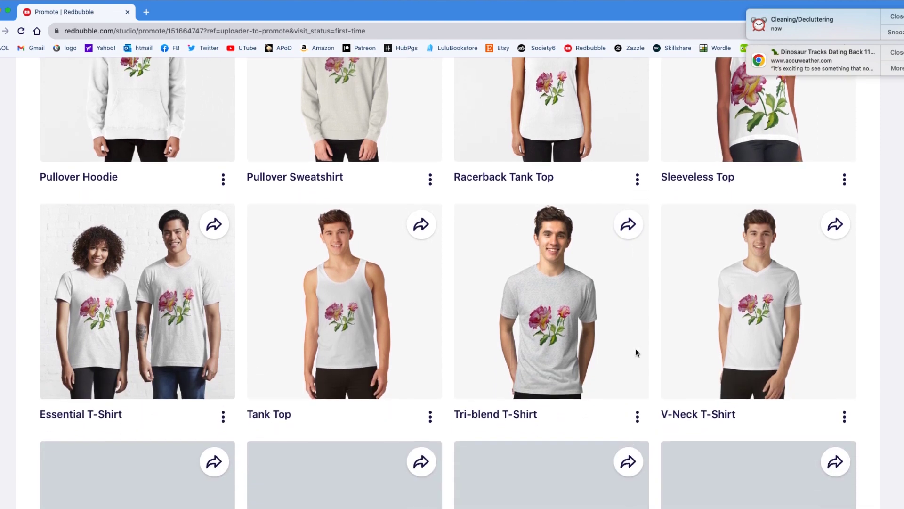
scroll(636, 352, down, 2)
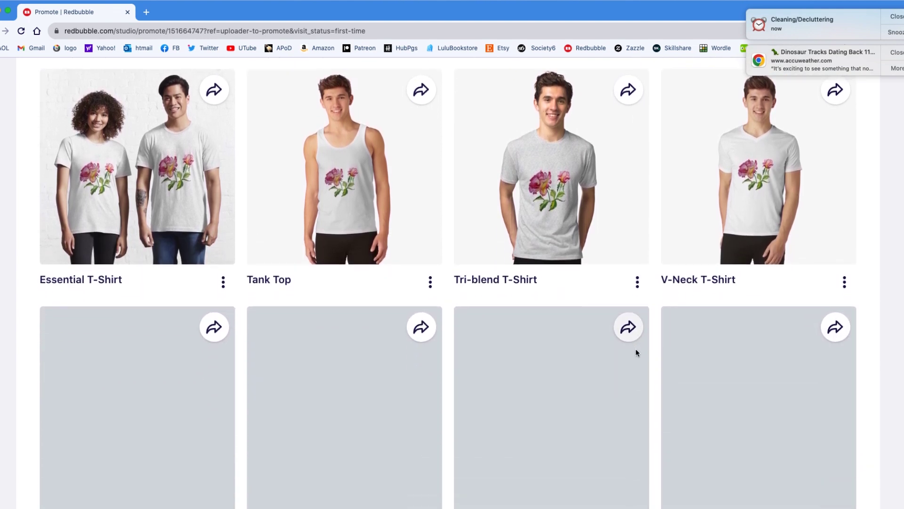
scroll(636, 352, down, 4)
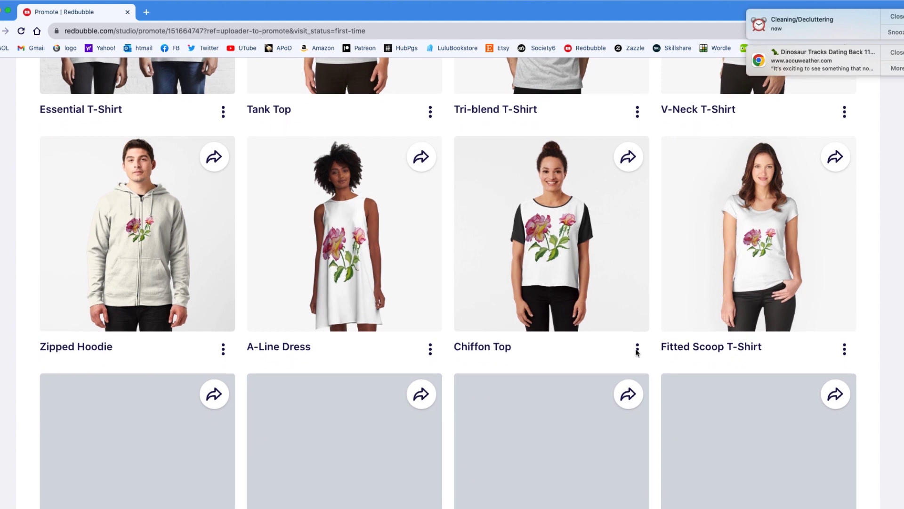
scroll(636, 352, down, 1)
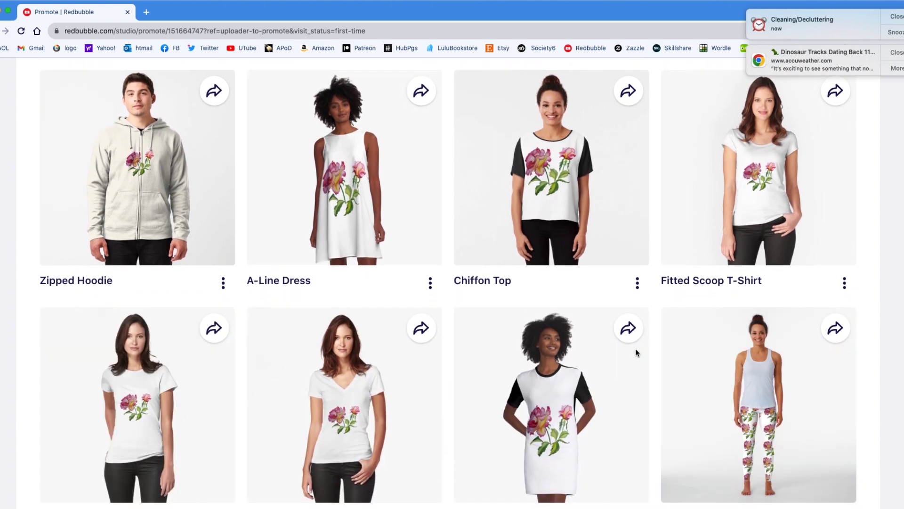